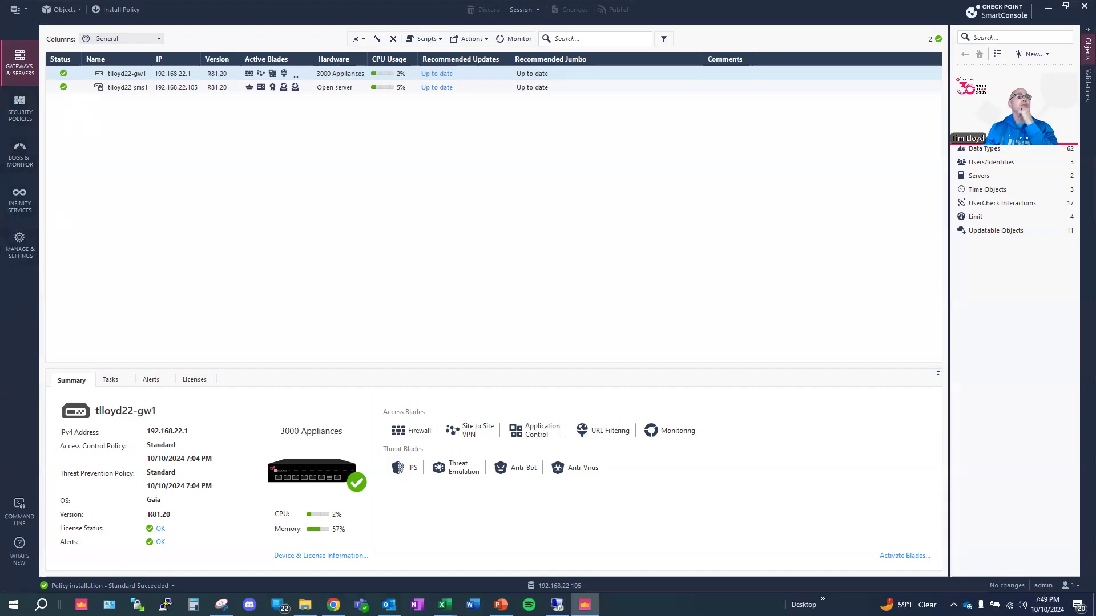
Step: Open the Standard access control policy and collapse all of its rule sections
left_click(24, 113)
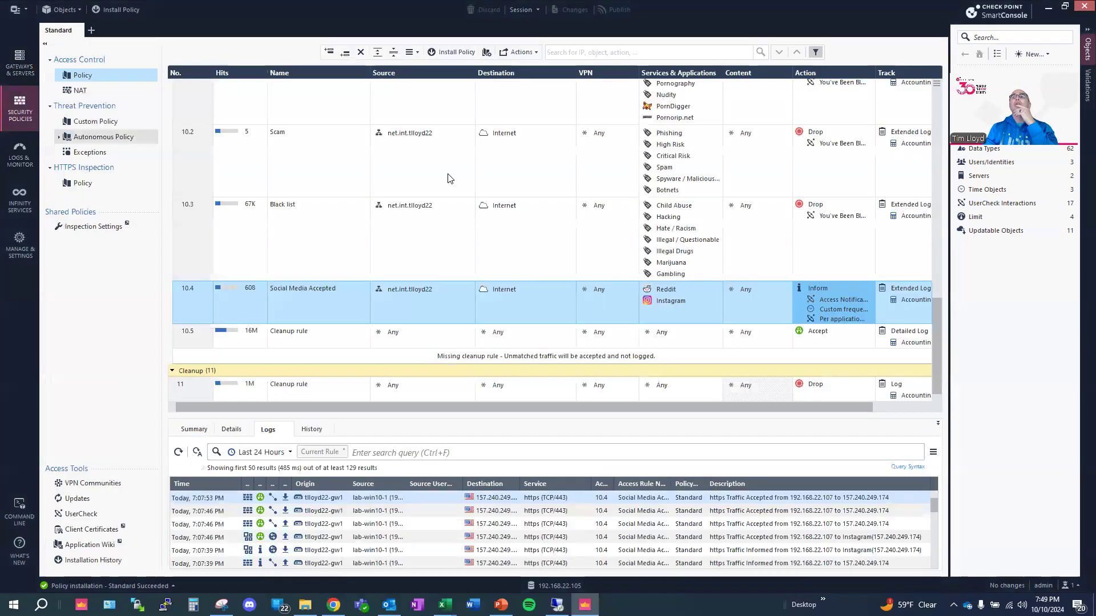
scroll(449, 178, "up", 3)
scroll(449, 178, "up", 5)
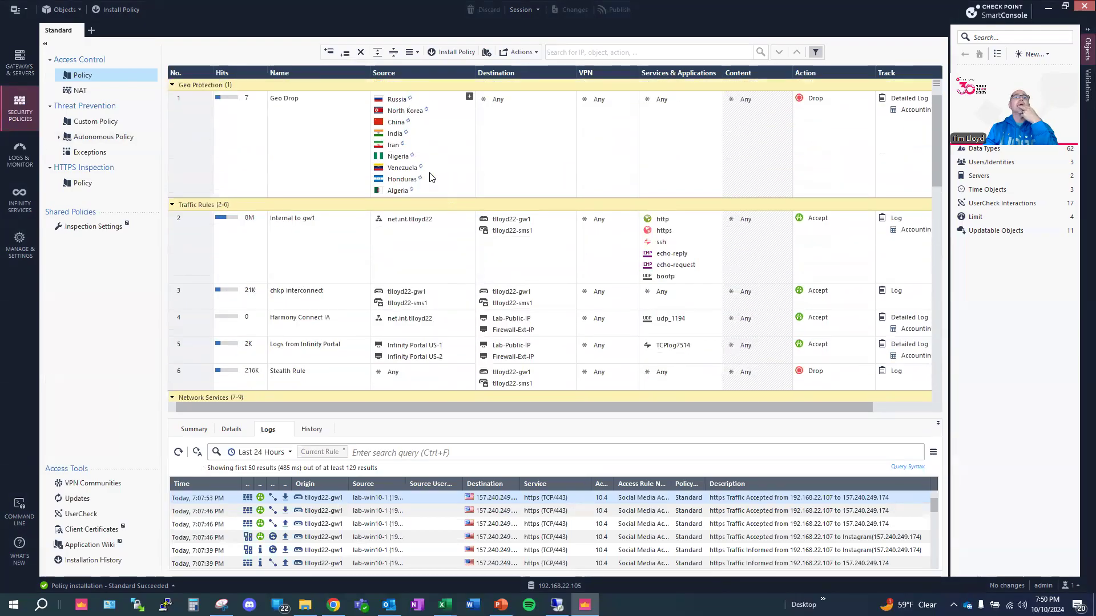
left_click(176, 90)
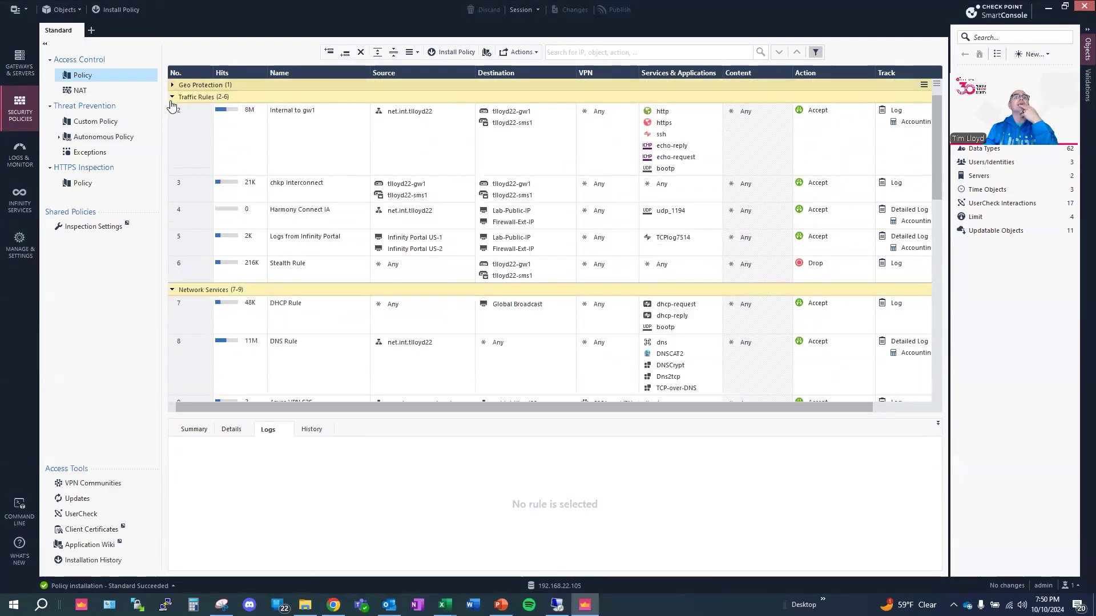
left_click(172, 97)
left_click(172, 109)
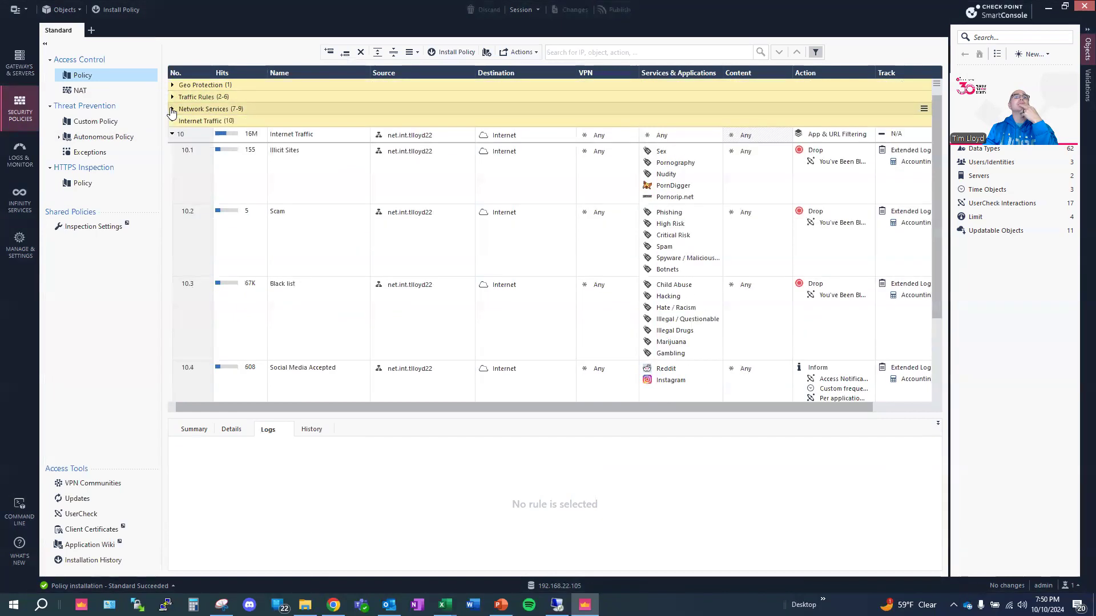
left_click(173, 122)
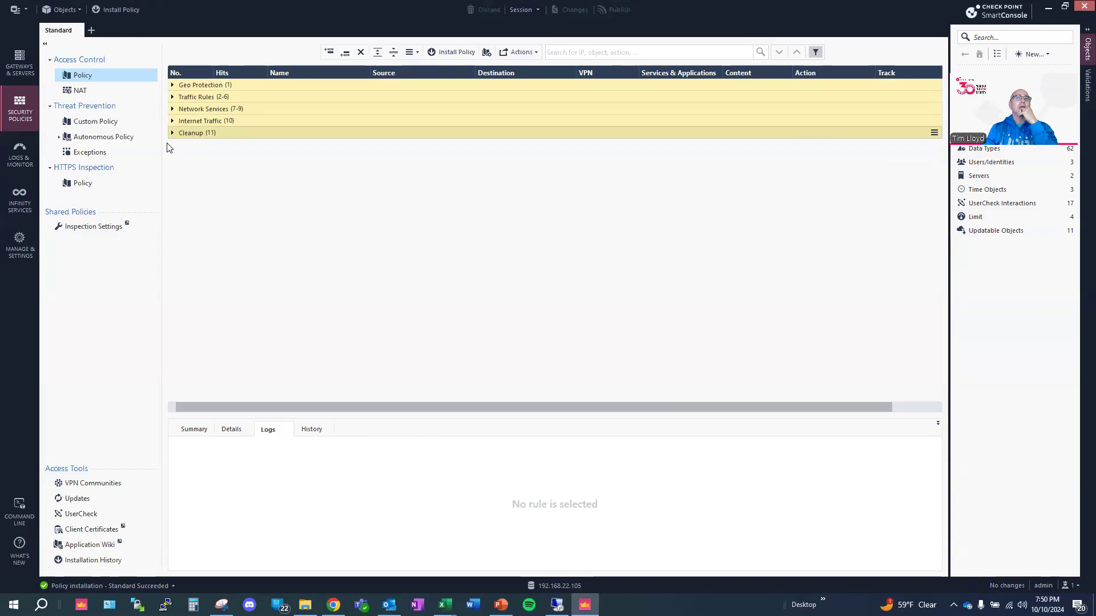
Step: Expand the Traffic Rules section and examine the sources, destinations and services of the Internal to gw1 and chkp interconnect rules
left_click(175, 98)
left_click(173, 98)
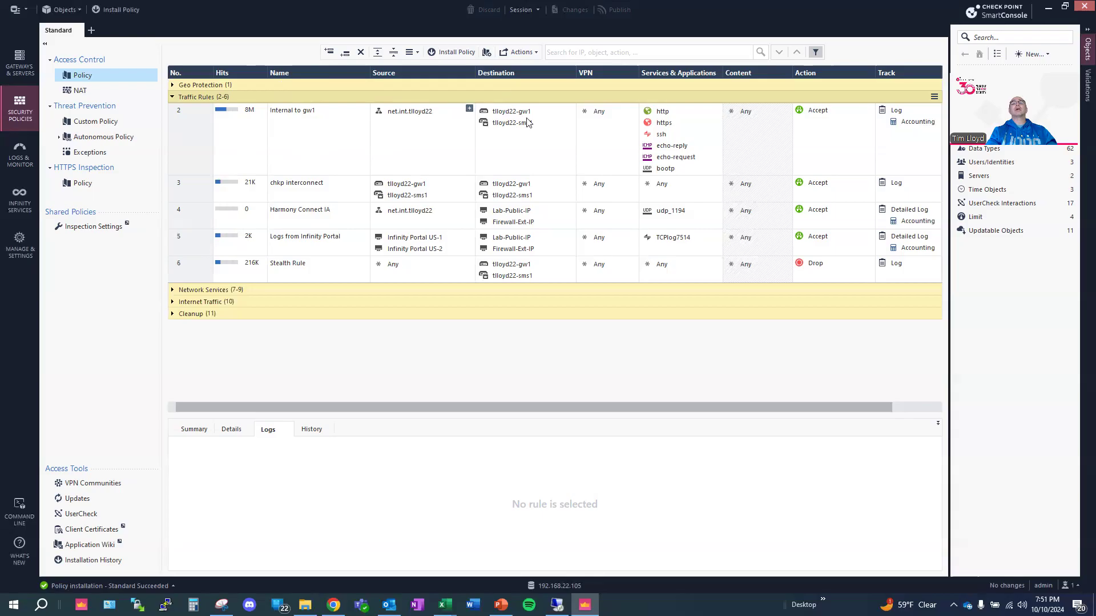
mouse_move(519, 127)
mouse_move(674, 129)
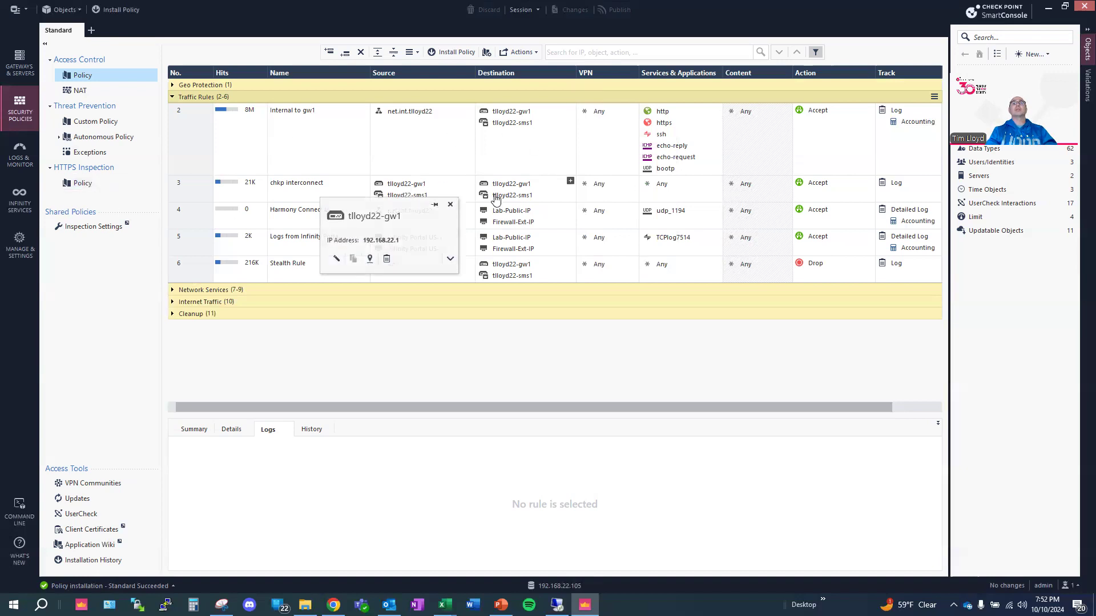
mouse_move(495, 200)
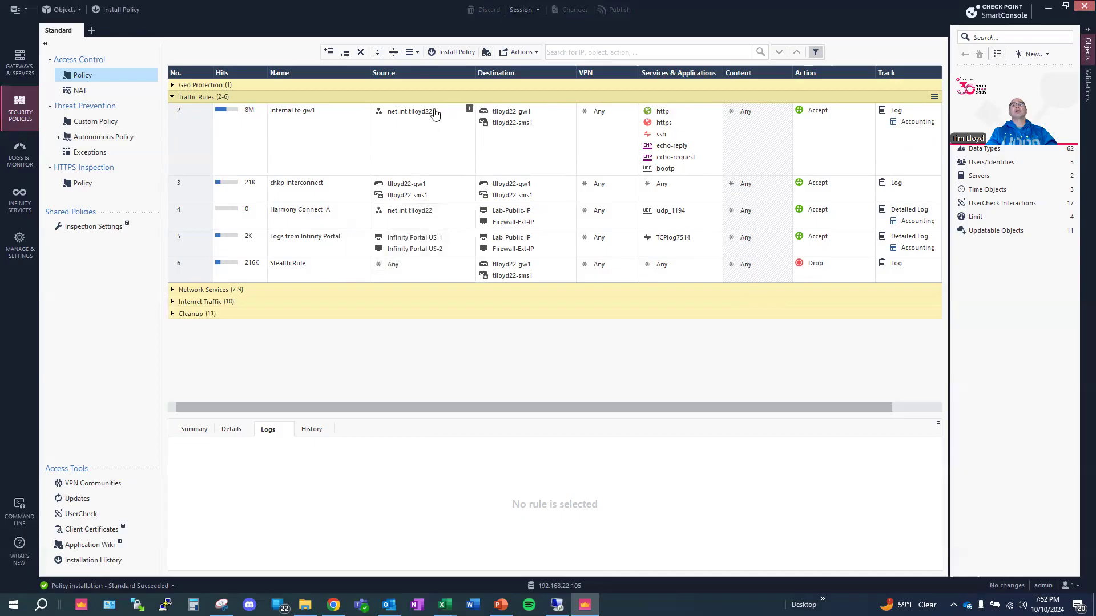
mouse_move(500, 130)
Step: Set the Stealth Rule's tracking to Detailed Log with Accounting enabled and logs generated per connection
left_click(898, 263)
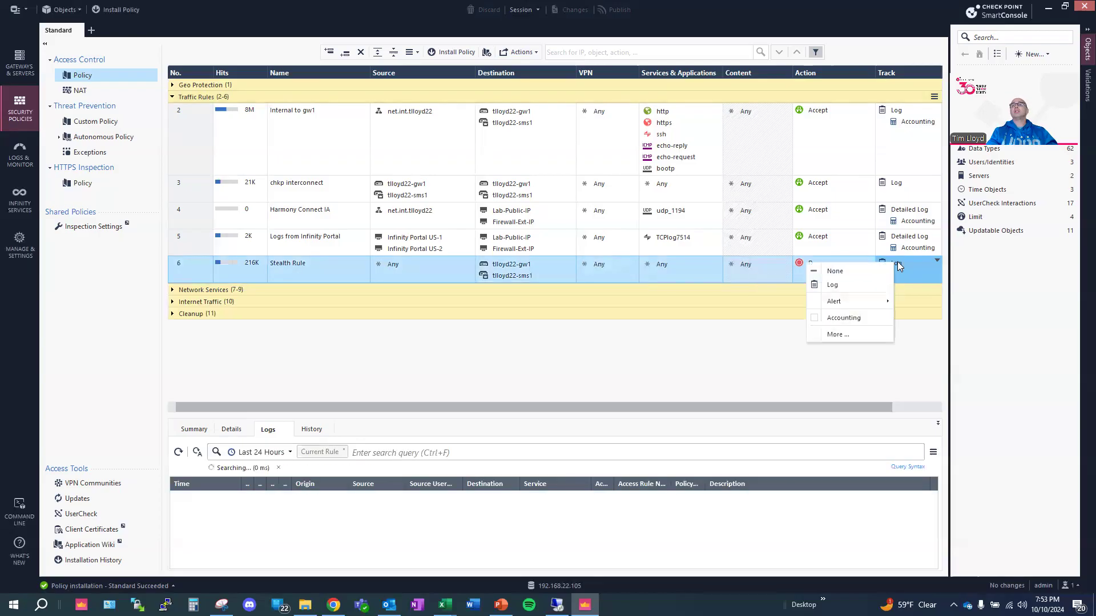
left_click(857, 283)
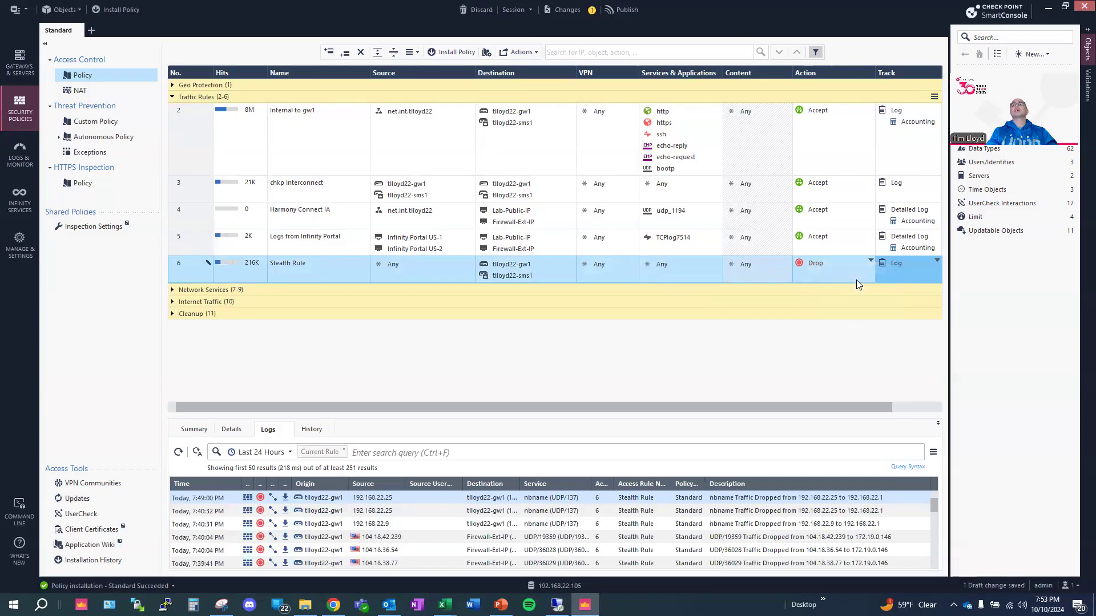
left_click(903, 260)
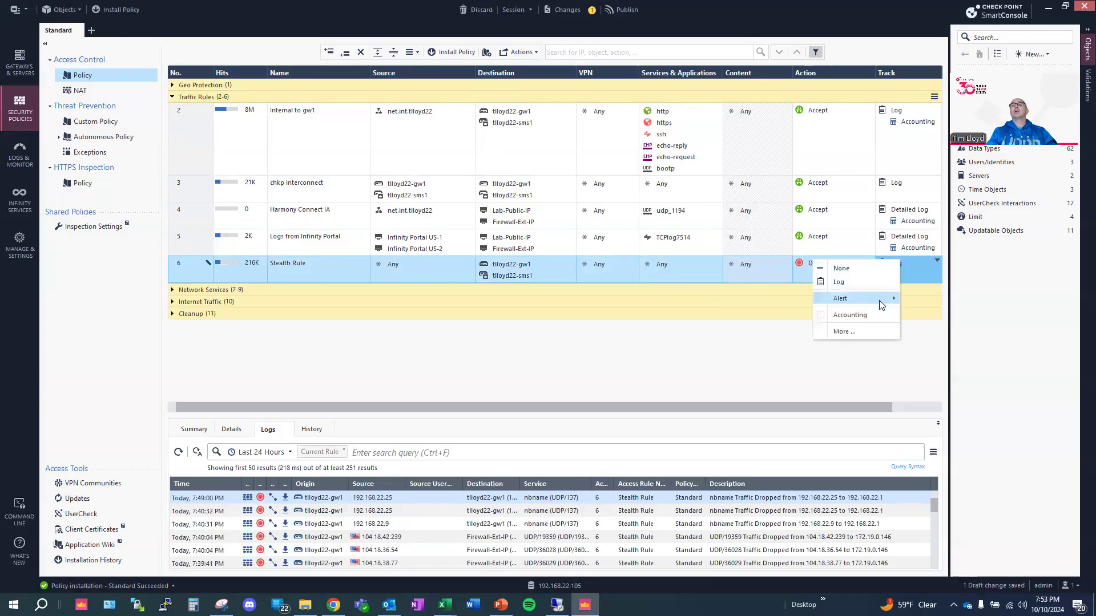
left_click(873, 330)
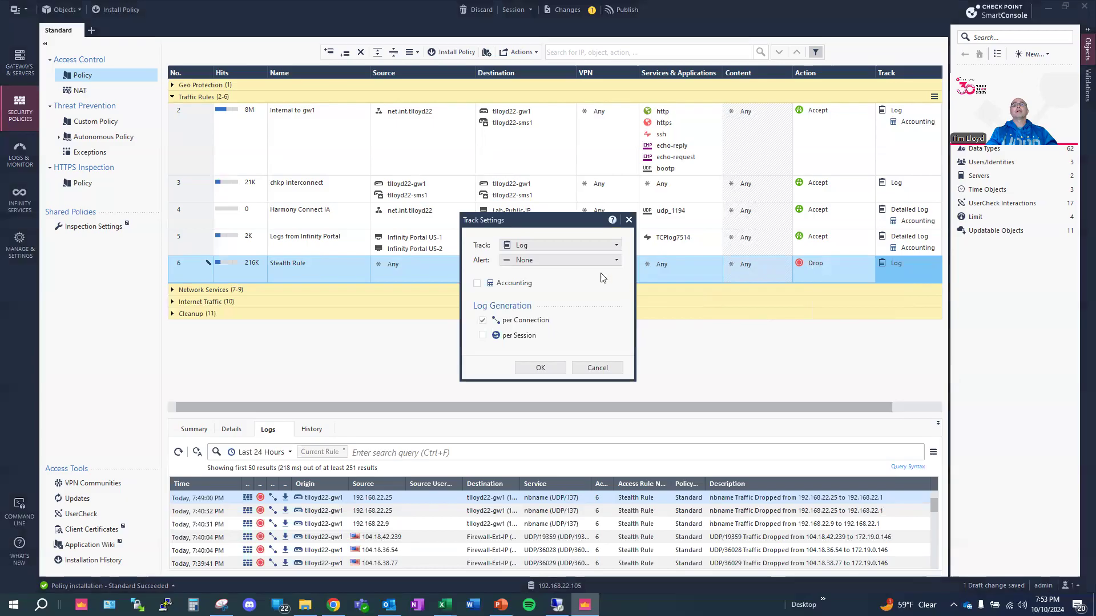
left_click(561, 246)
left_click(554, 287)
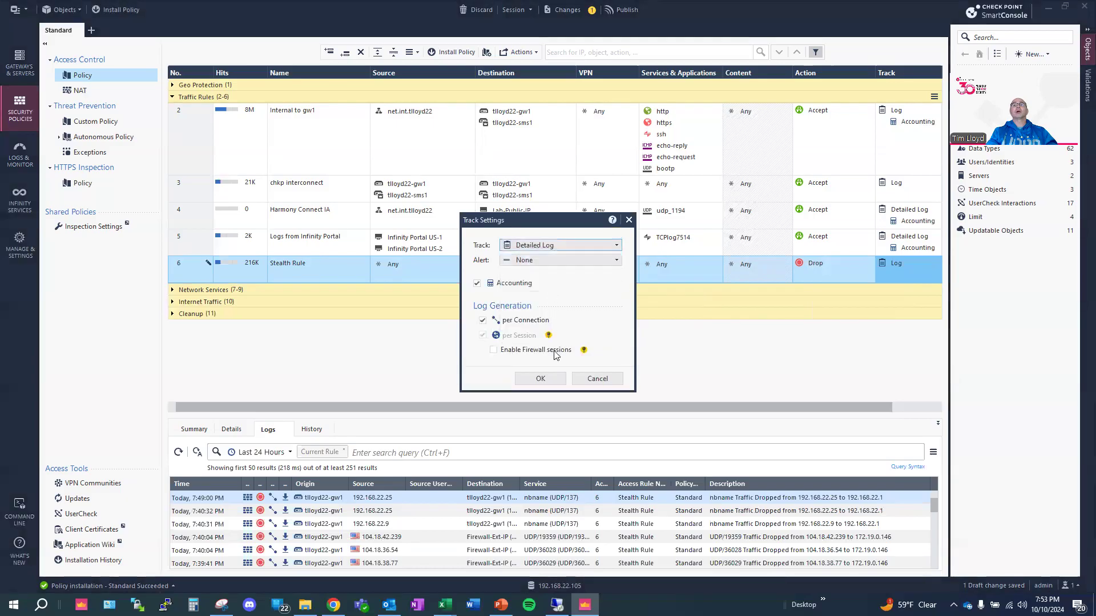
left_click(553, 369)
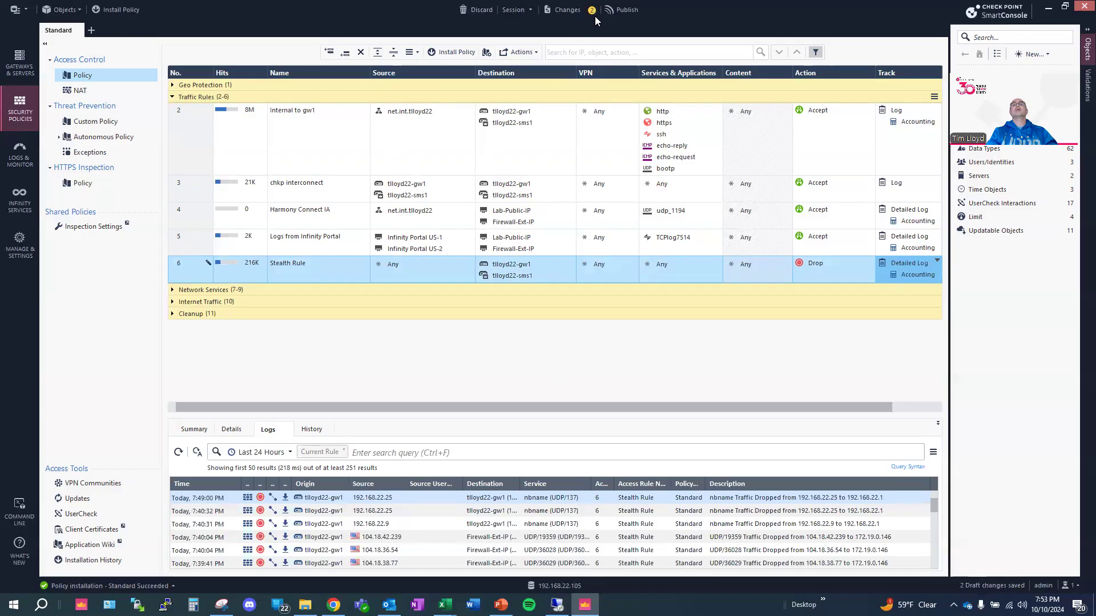
Step: Review the edited Stealth Rule's tracking in the change report and discard all draft changes
left_click(562, 9)
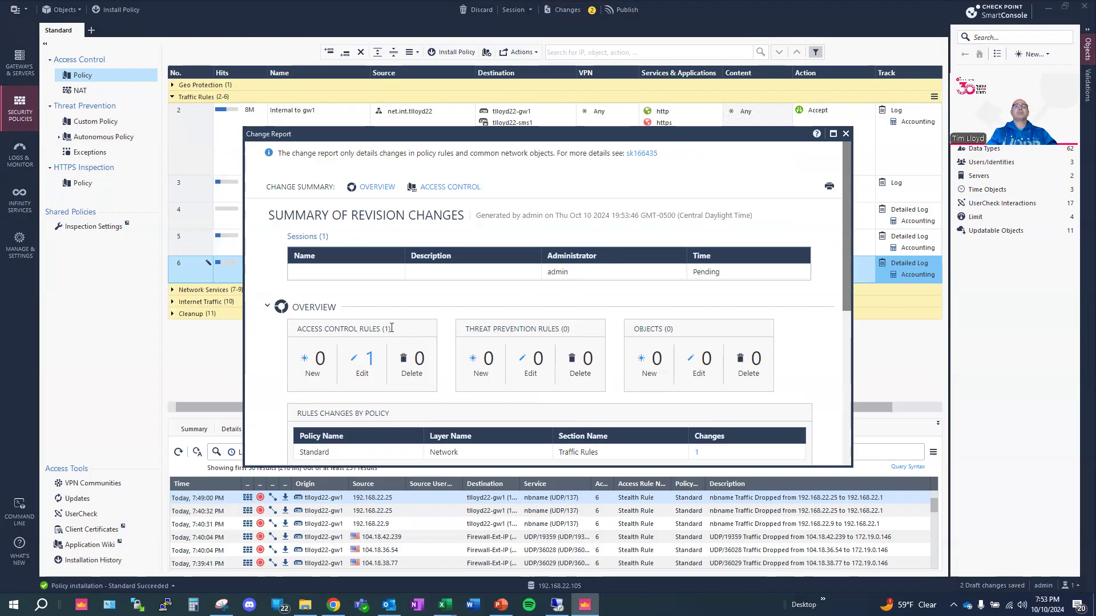
left_click(366, 364)
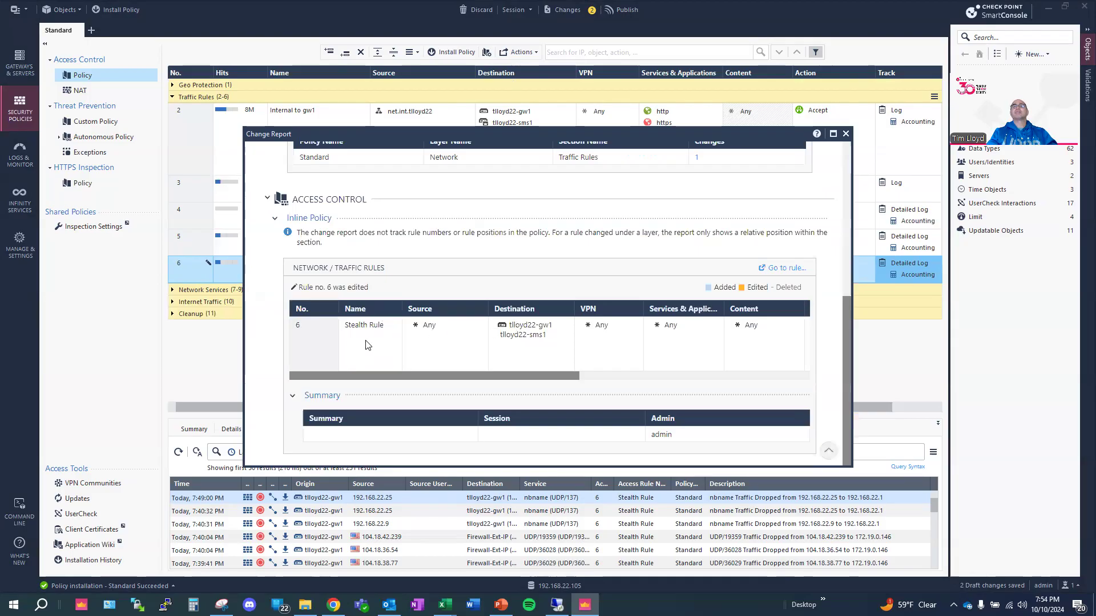
left_click_drag(545, 374, 789, 360)
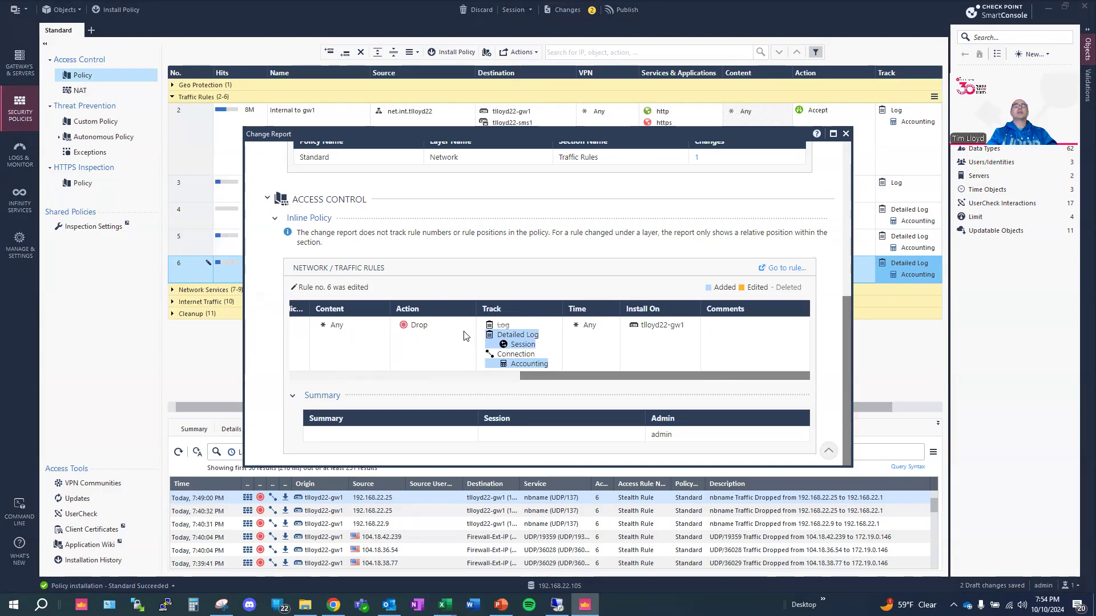
left_click(846, 135)
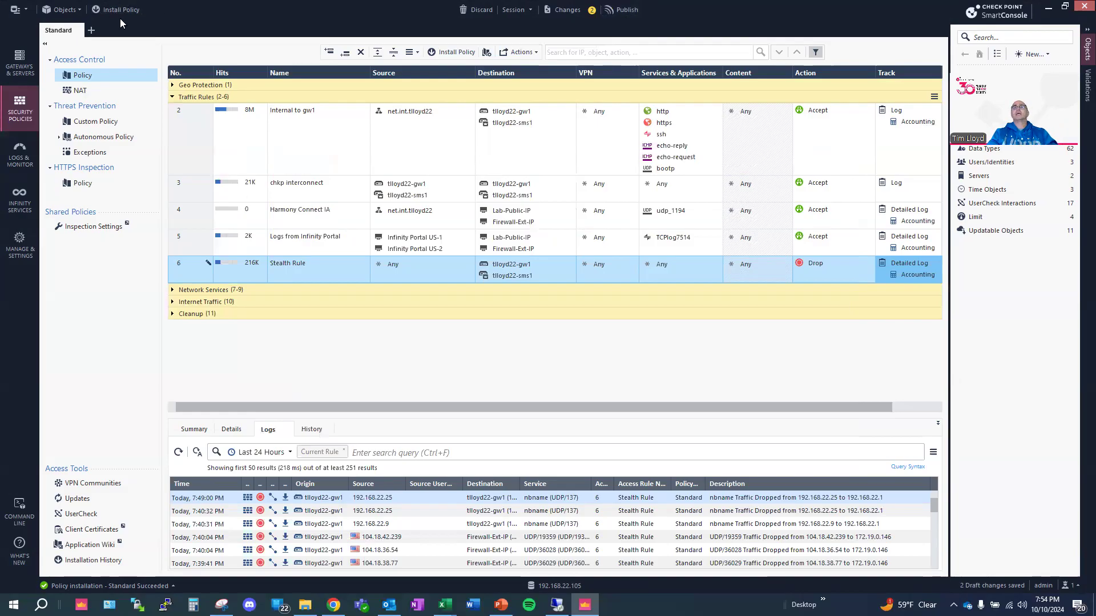
left_click(478, 11)
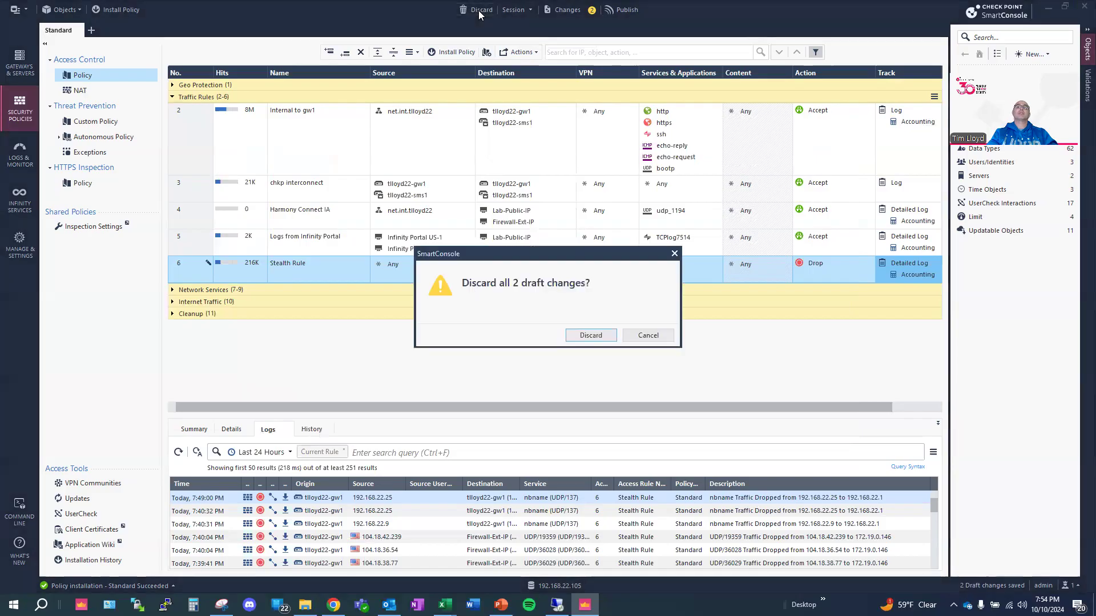
left_click(592, 335)
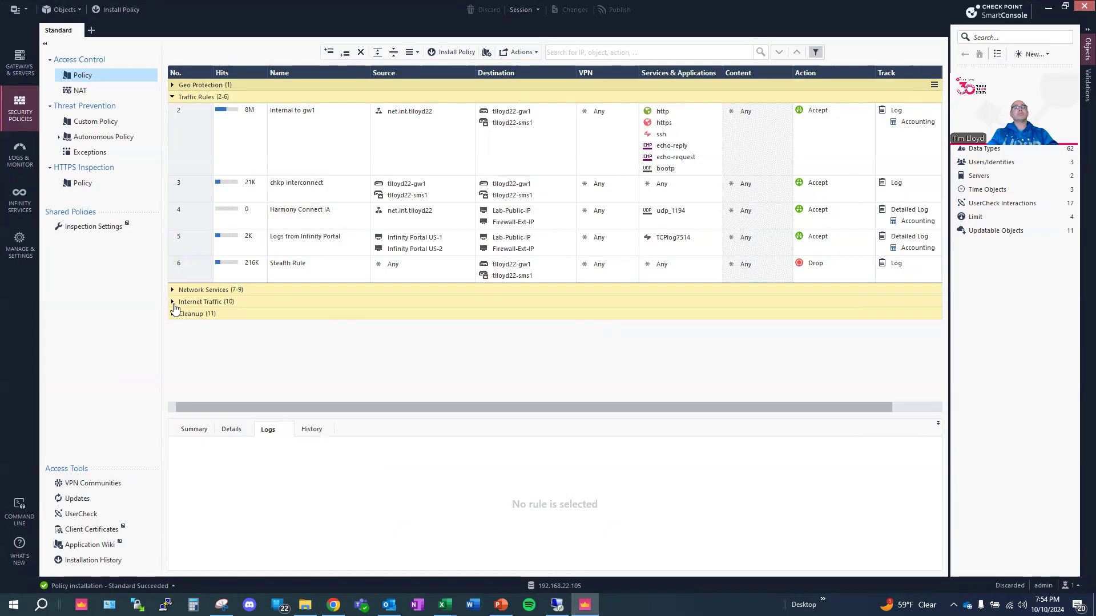
Step: Expand the Internet Traffic section and rule 10's App & URL Filtering inline layer, checking the rule's hit count details
left_click(173, 303)
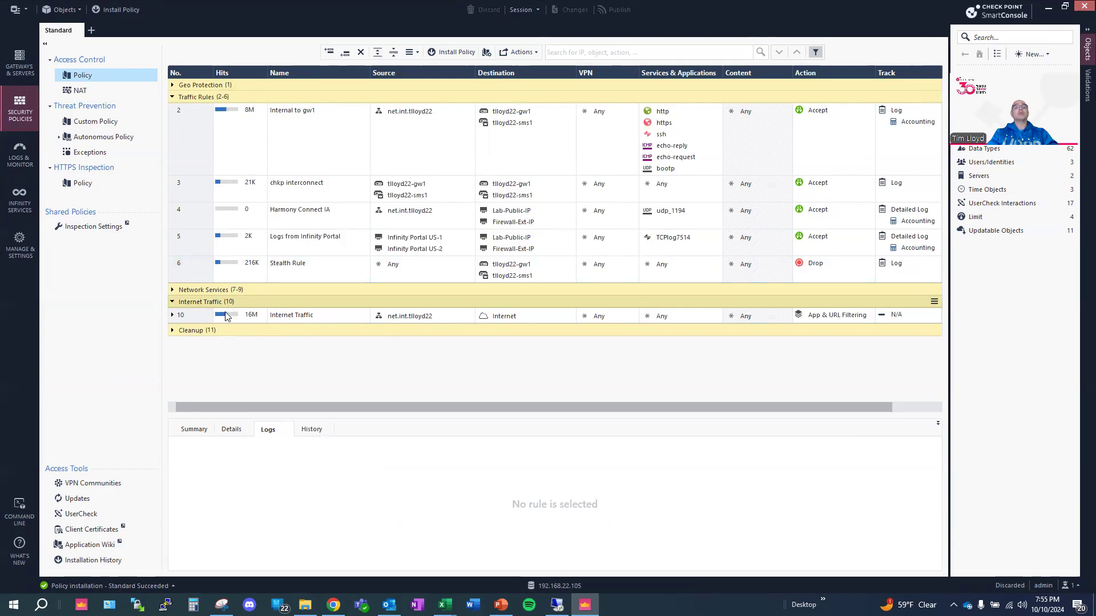
mouse_move(226, 317)
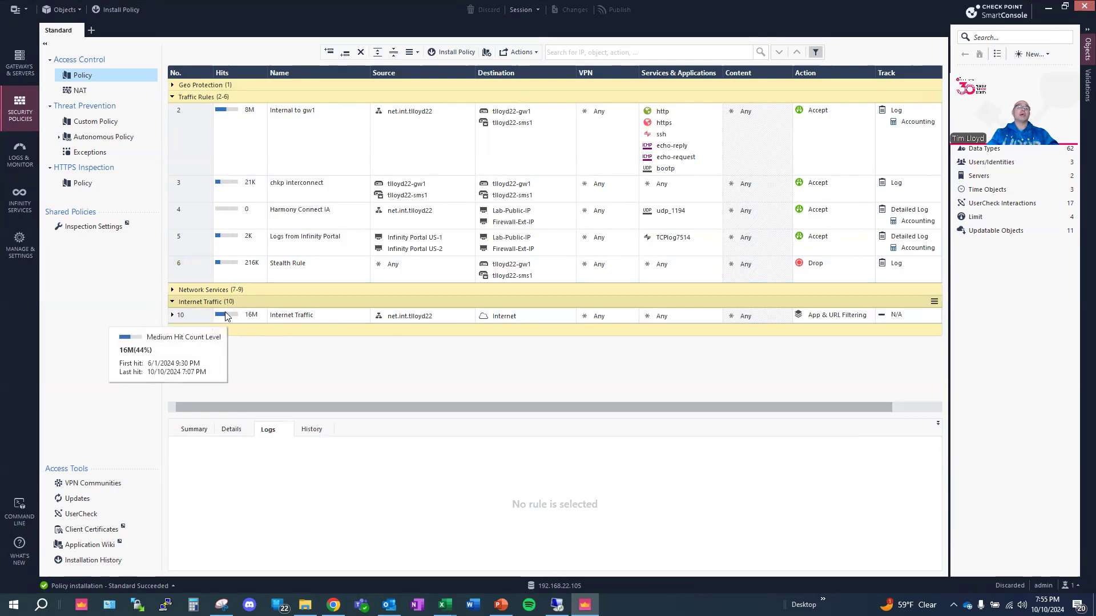
left_click(172, 318)
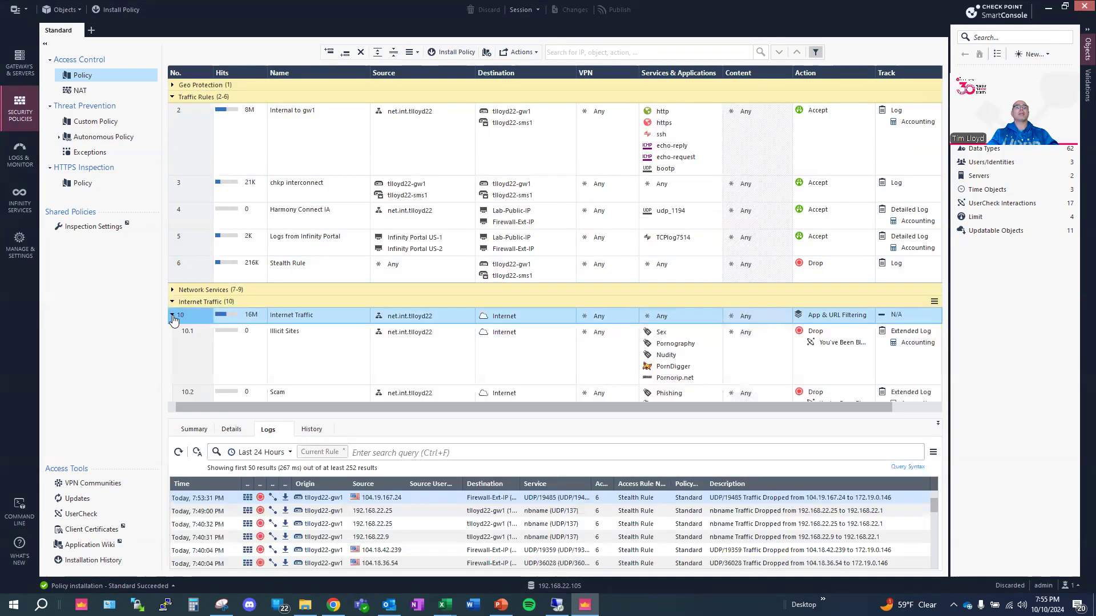
scroll(644, 374, "down", 3)
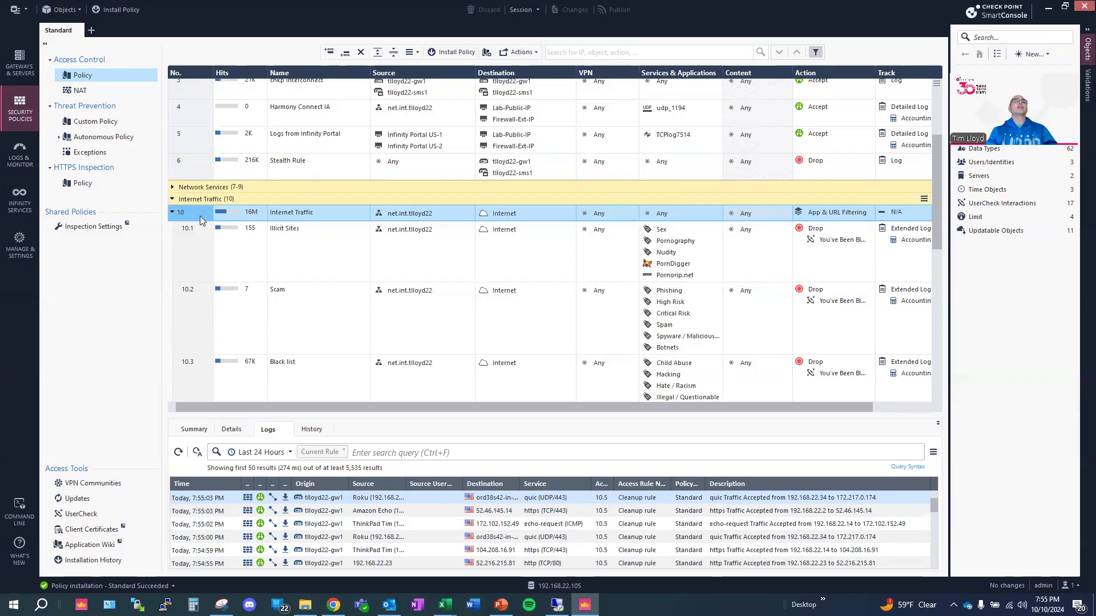
Step: View the last 24 hours of logs for the Illicit Sites rule and the Scam rule
left_click(242, 251)
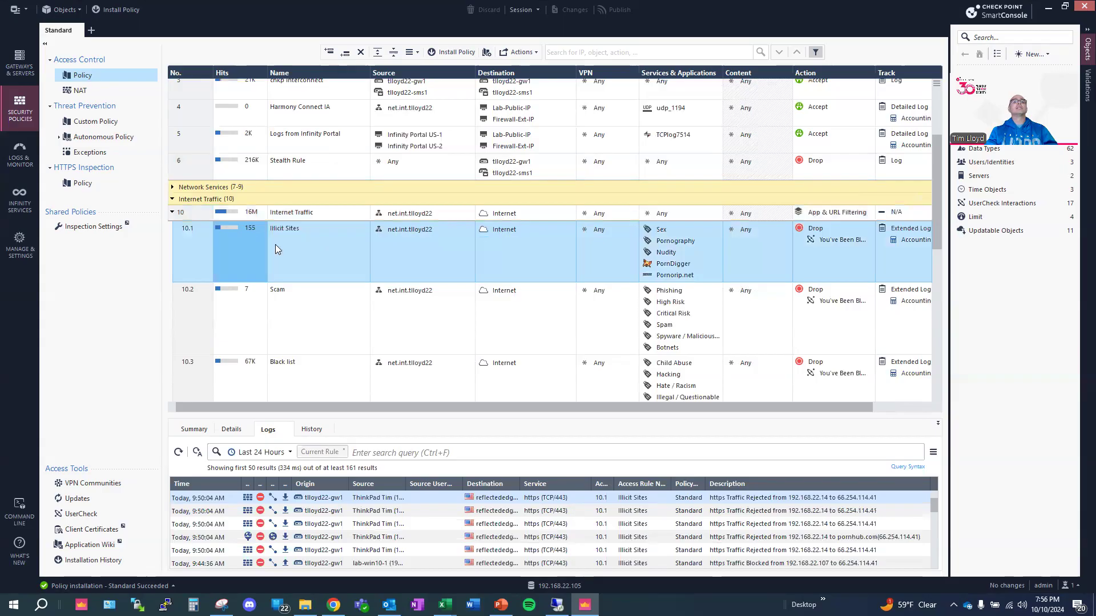
left_click(239, 309)
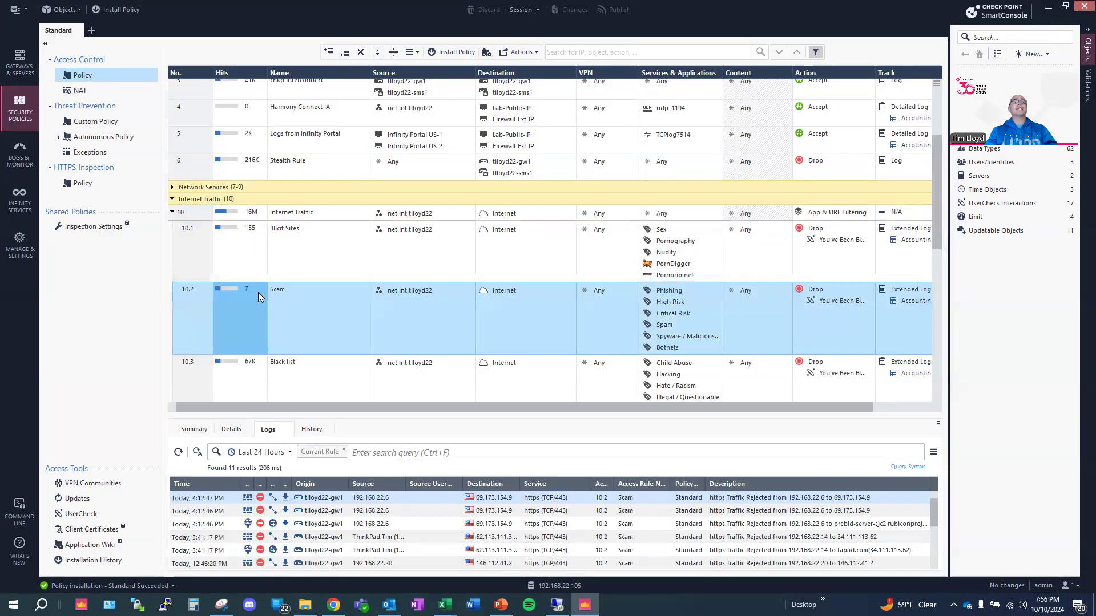
mouse_move(240, 292)
Step: Open the Scam rule's rejected https connection log from 3:41:17 PM and examine its source, destination, policy and NAT details
scroll(906, 534, "down", 1)
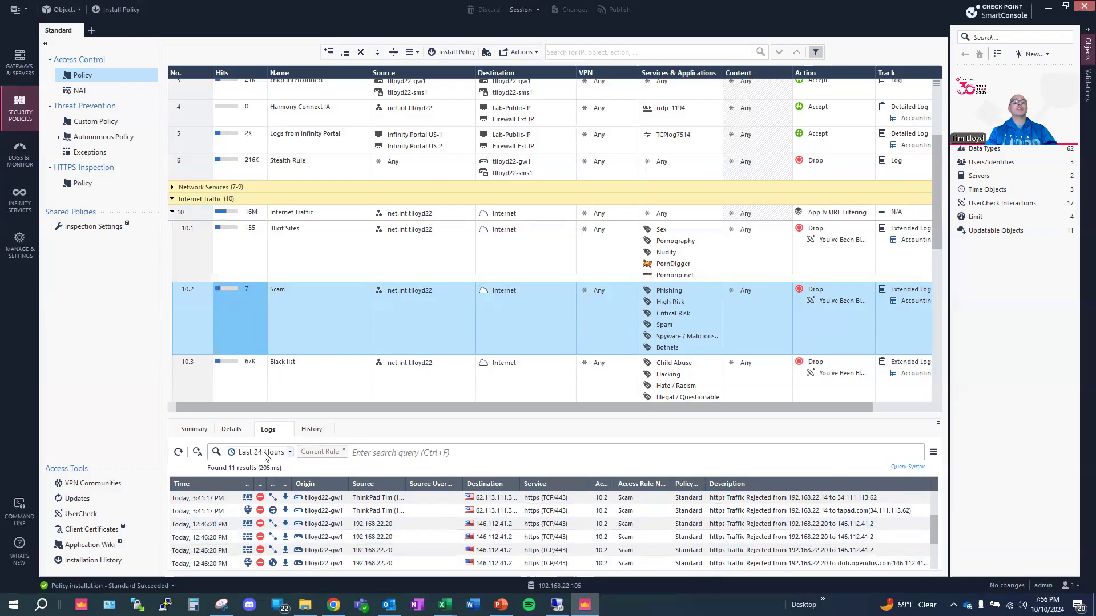
double_click(214, 502)
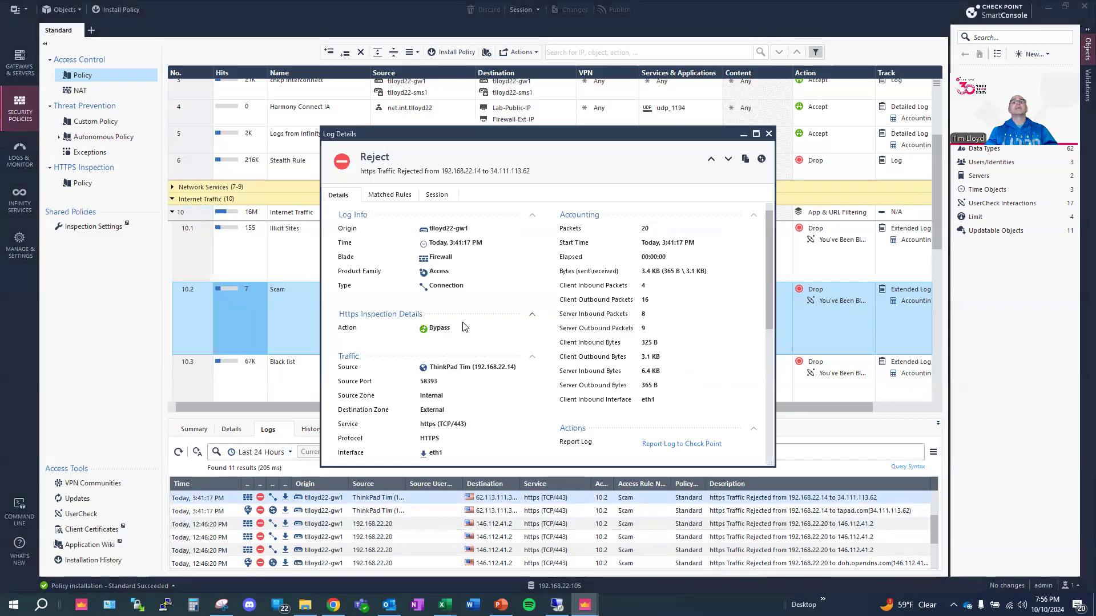
scroll(467, 328, "down", 2)
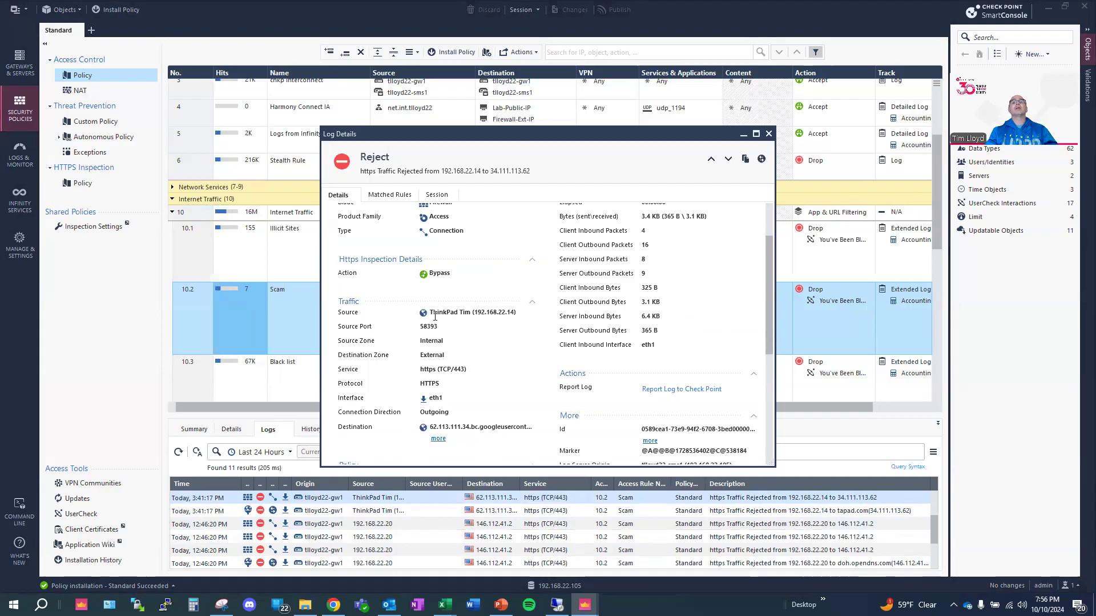
left_click_drag(517, 312, 470, 308)
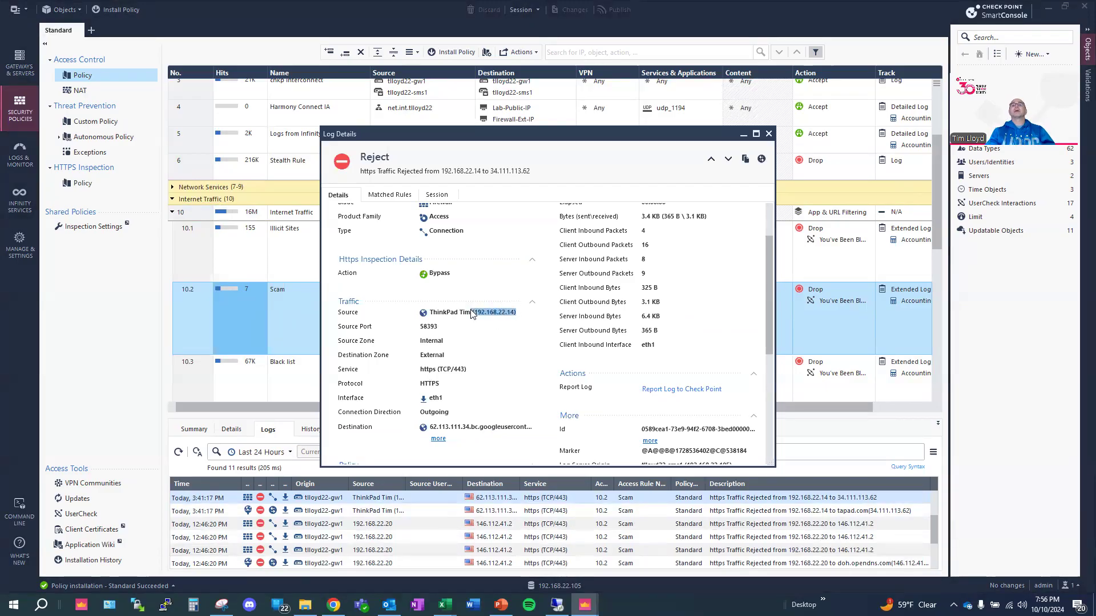
scroll(490, 340, "down", 2)
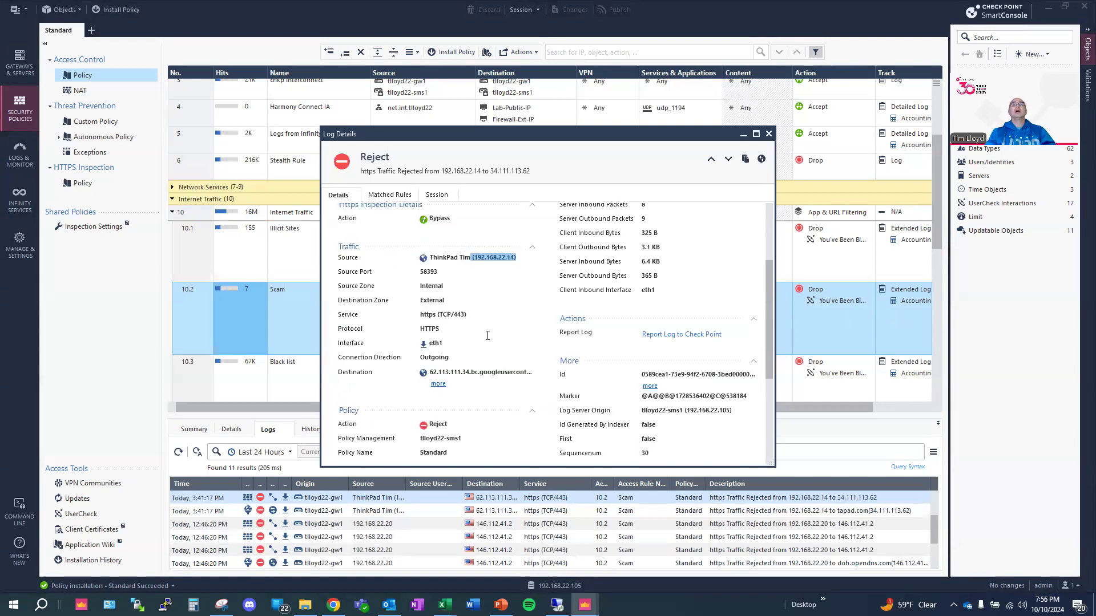
scroll(487, 336, "down", 2)
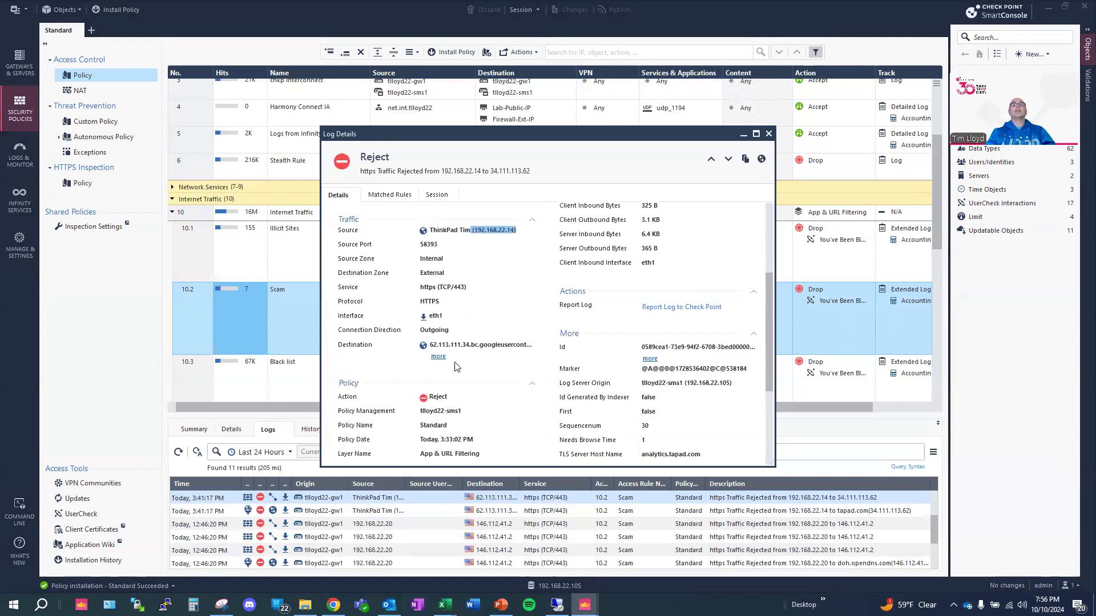
scroll(456, 370, "down", 1)
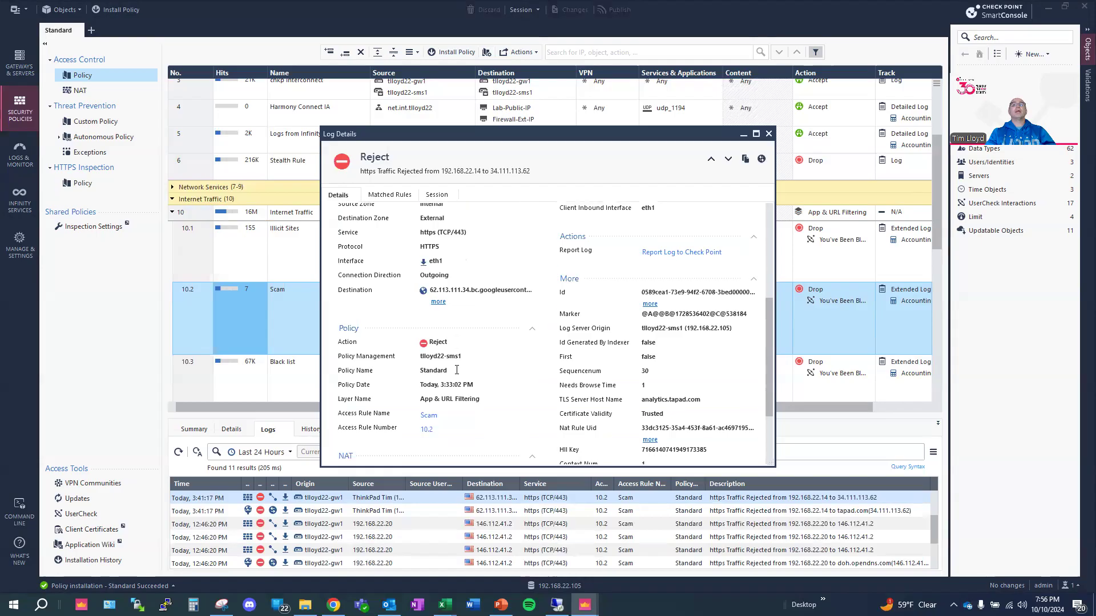
scroll(485, 388, "down", 1)
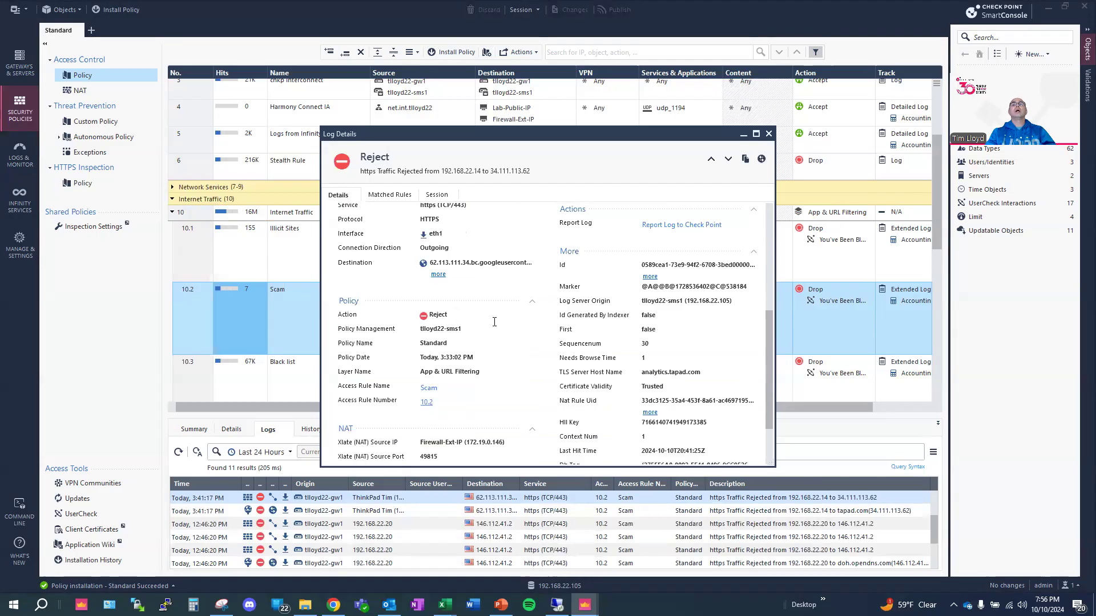
scroll(500, 371, "up", 8)
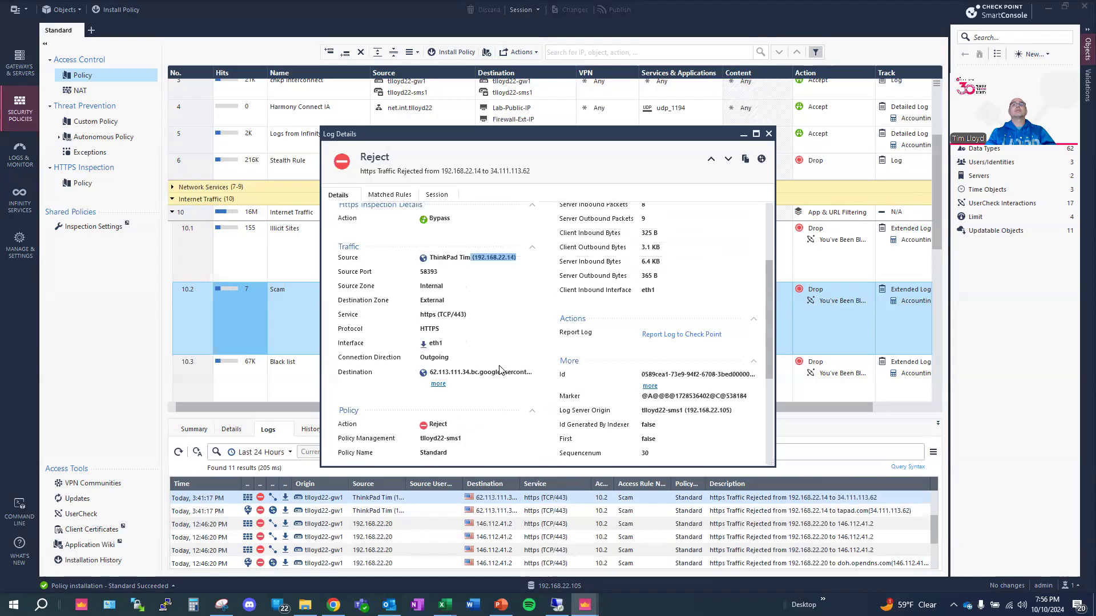
Step: Review the policy, access rule and NAT sections of the rejected Scam connection log and close its details
scroll(501, 370, "down", 7)
scroll(500, 370, "down", 2)
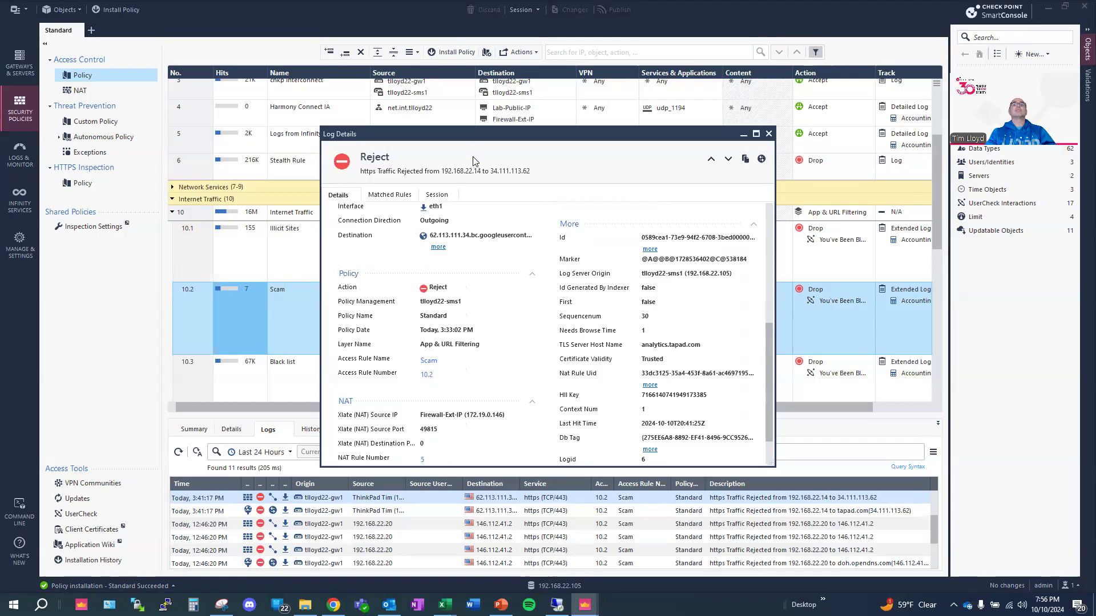
scroll(496, 299, "down", 1)
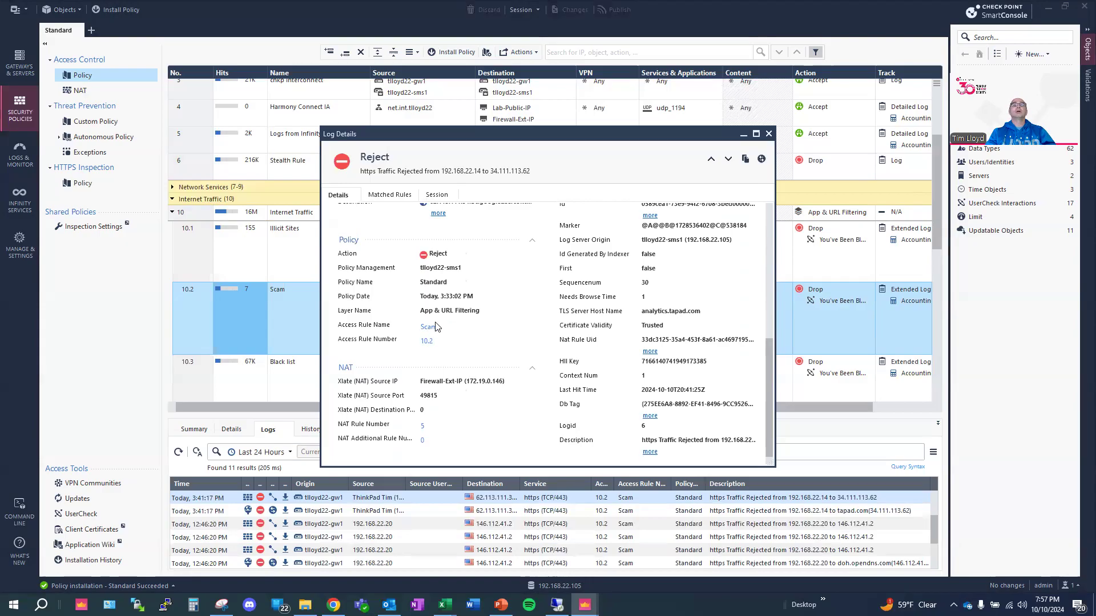
left_click_drag(774, 132, 773, 132)
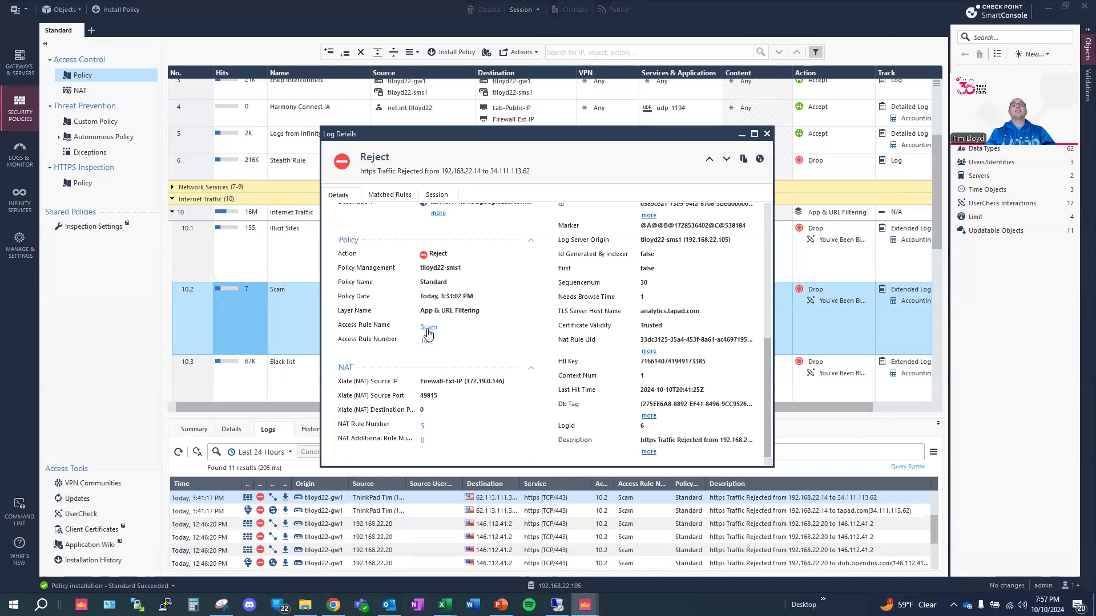
left_click(767, 134)
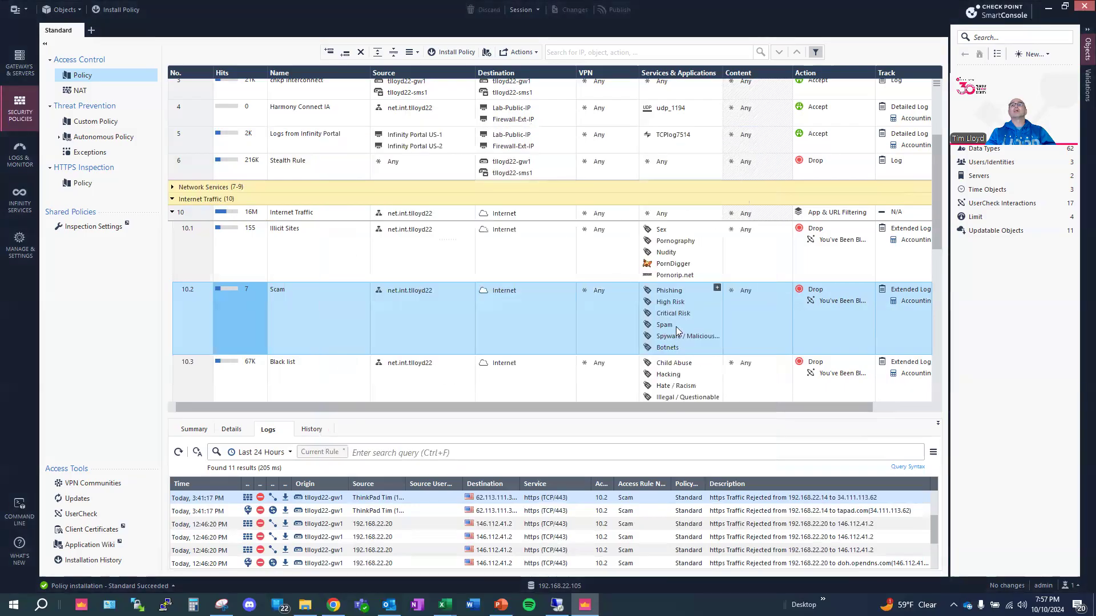
Step: Display the Stealth Rule's logs for the last 24 hours and filter them with "source: 192.168.22.25"
scroll(664, 326, "down", 1)
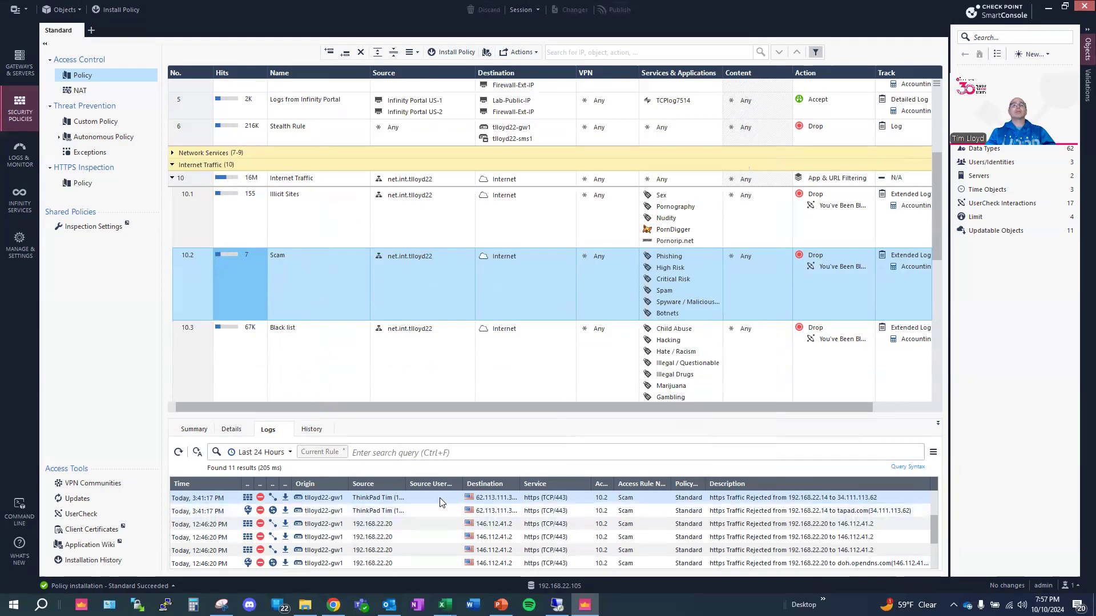
scroll(308, 284, "up", 1)
scroll(308, 284, "up", 1)
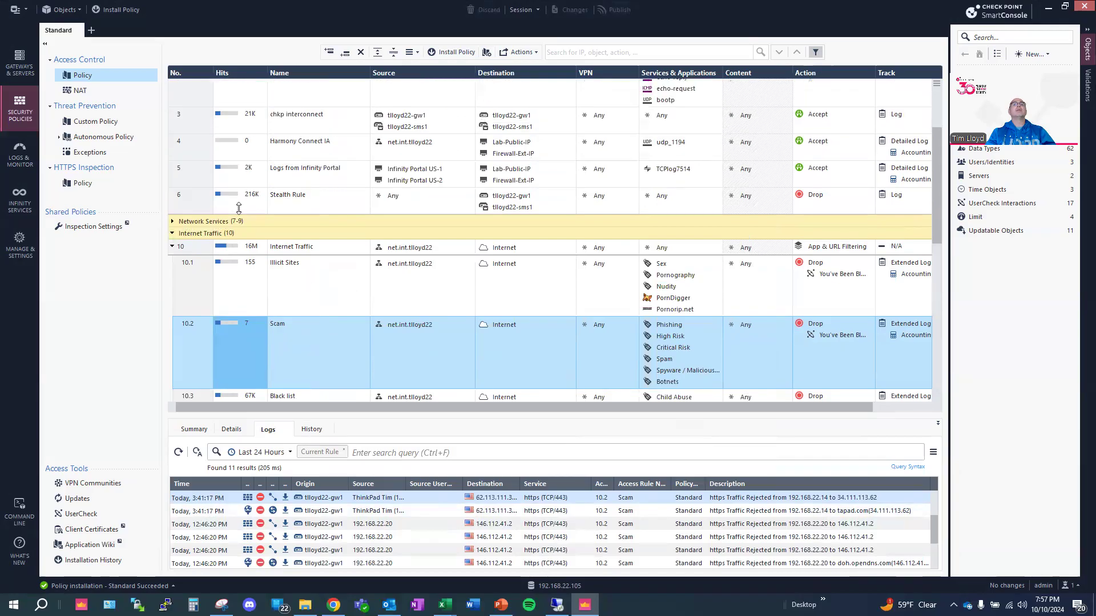
left_click(236, 197)
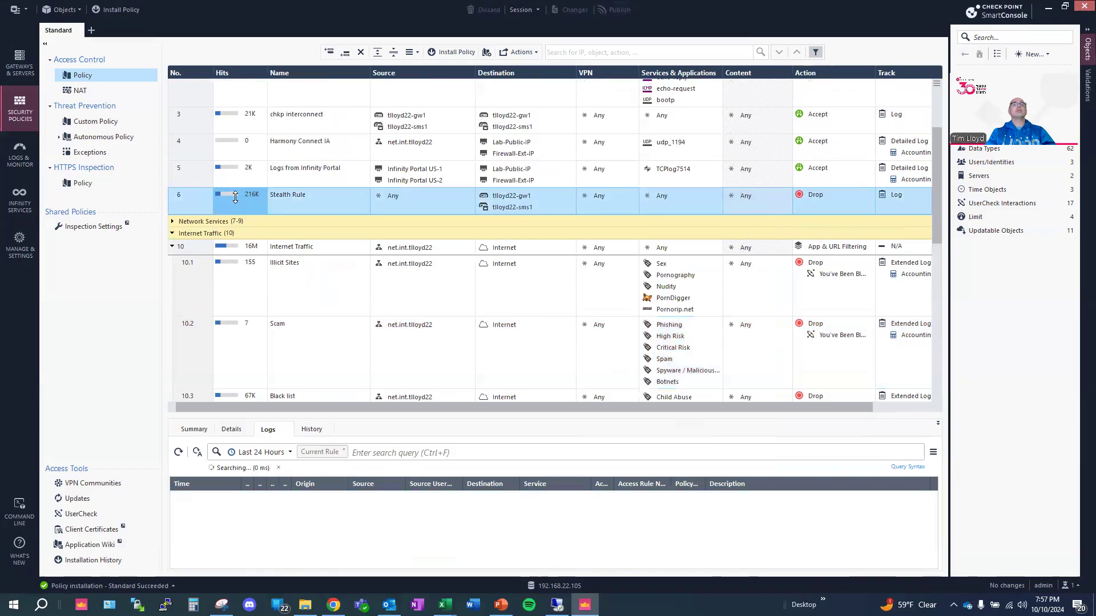
left_click(453, 454)
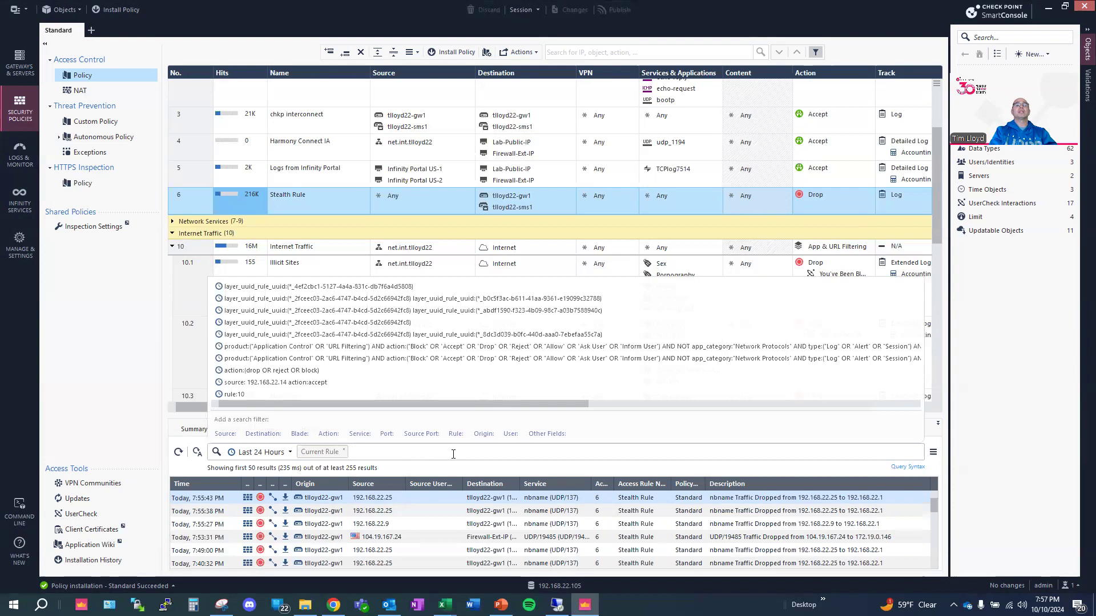
type("source: 192.168.22.25")
key("Return")
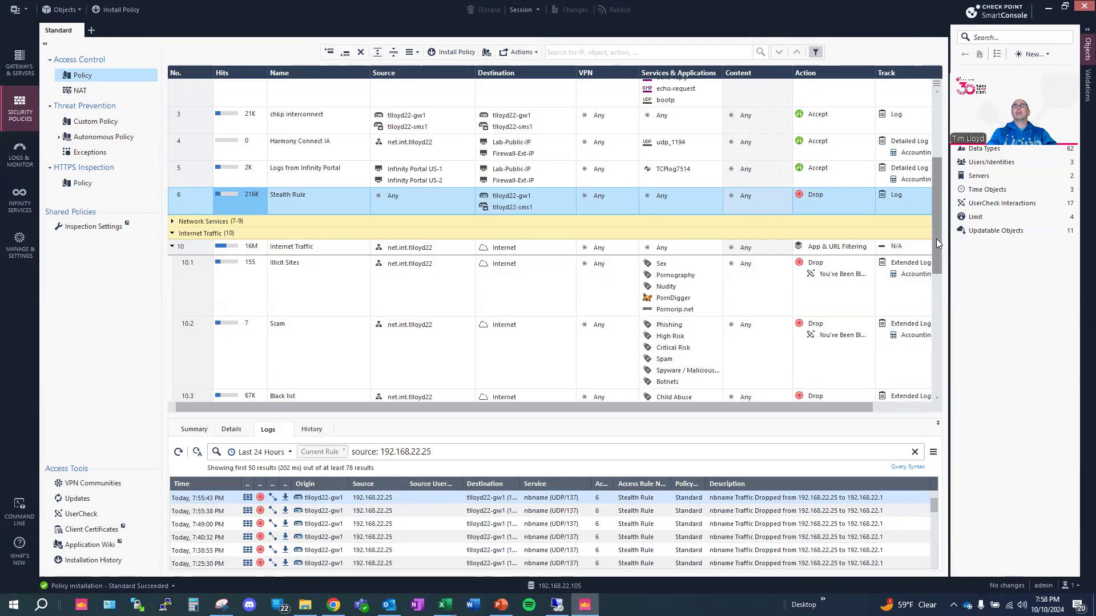
Step: Examine the Illicit Sites rule's destination, application details for Pornorip.net and the UserCheck message attached to its Drop action
scroll(922, 266, "down", 3)
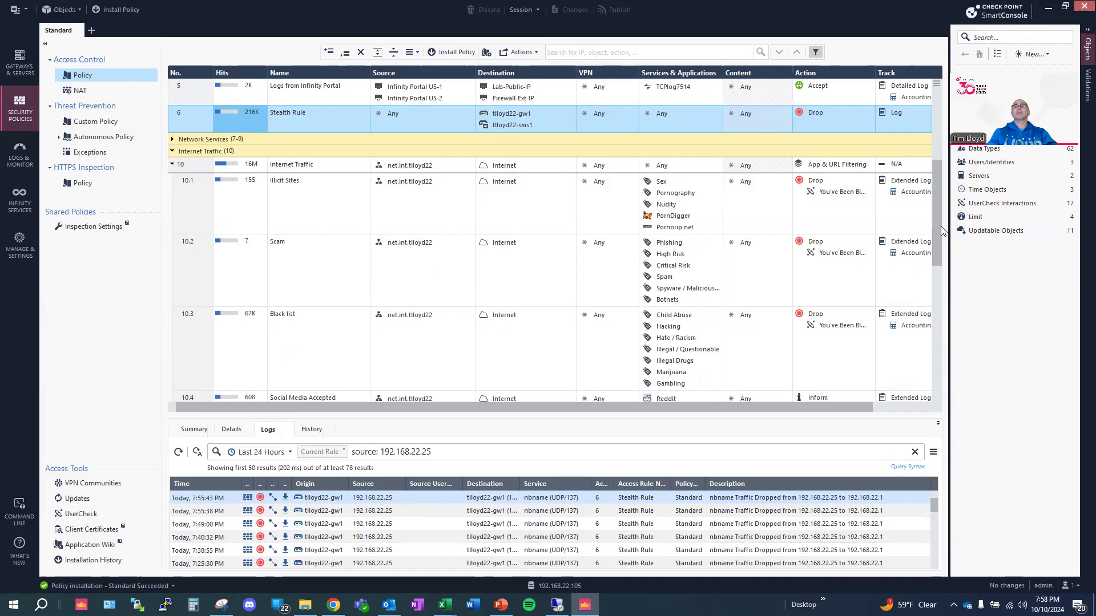
left_click_drag(940, 225, 939, 230)
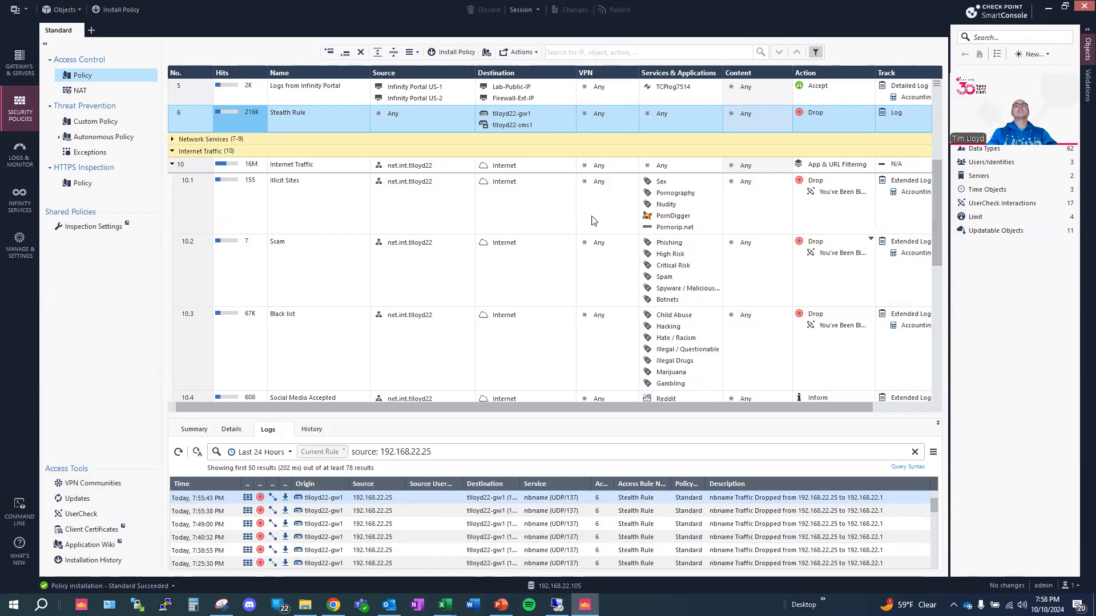
scroll(398, 199, "up", 1)
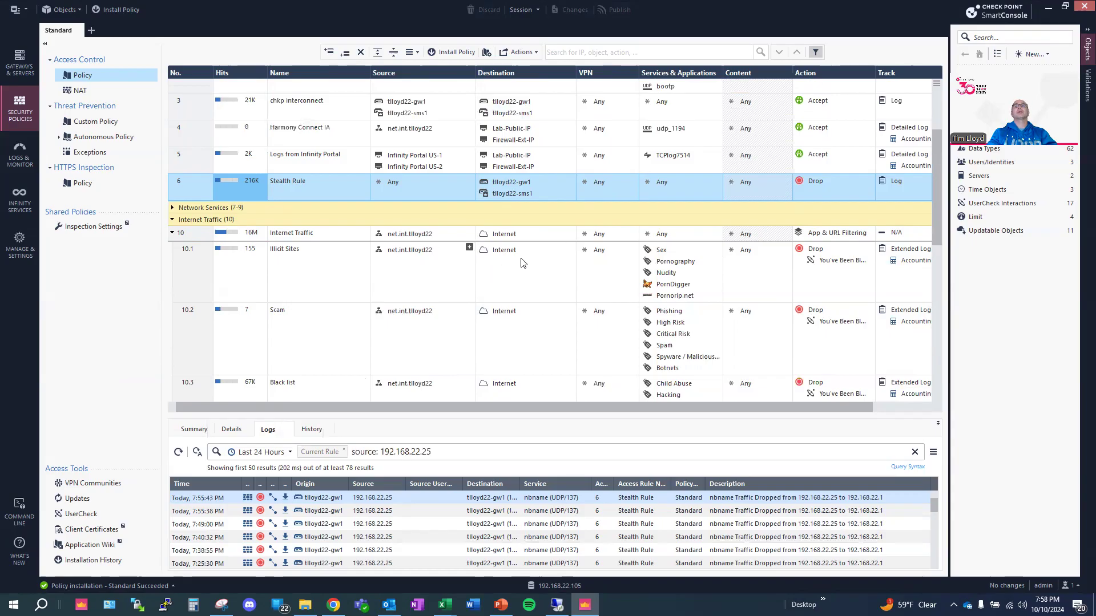
mouse_move(665, 274)
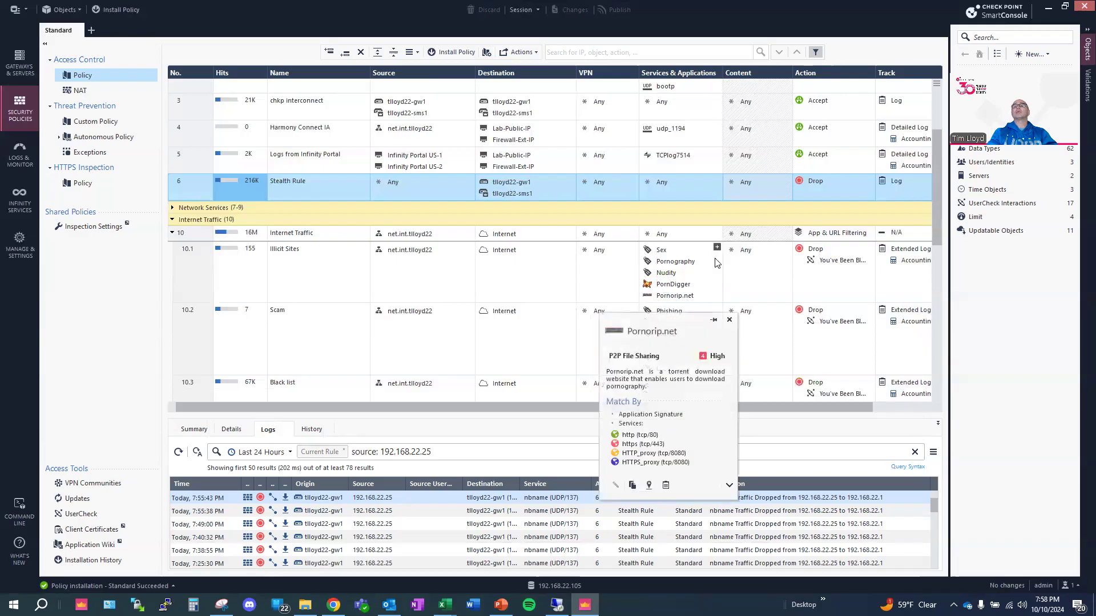
mouse_move(814, 259)
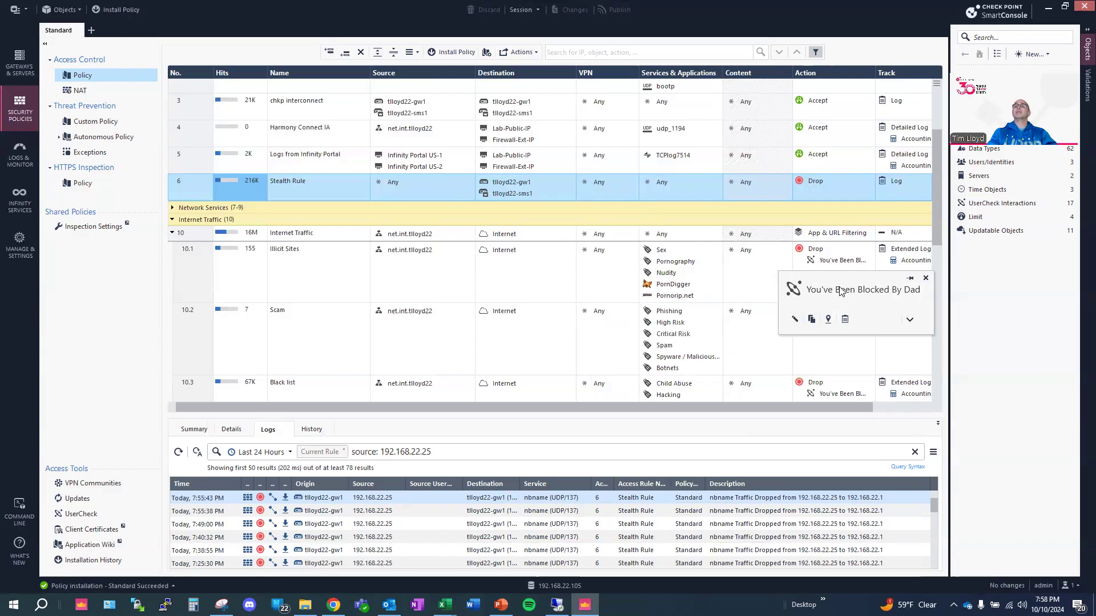
Step: Check the Illicit Sites rule's Drop action settings without changing them and preview the "You've Been Blocked By Dad" UserCheck message
left_click(833, 266)
left_click(834, 266)
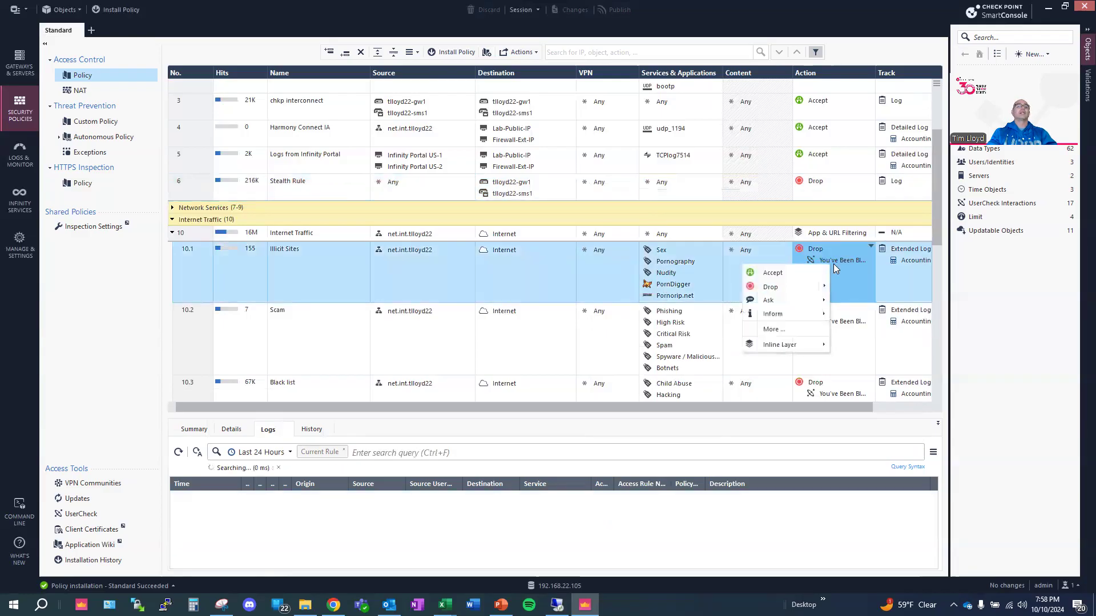
left_click(811, 330)
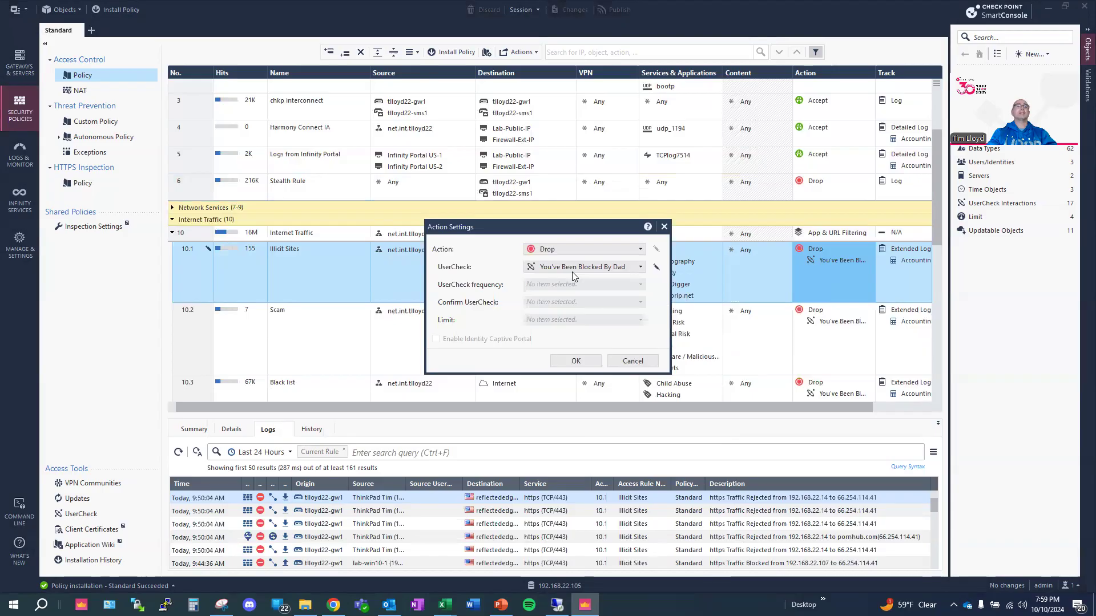
left_click(632, 360)
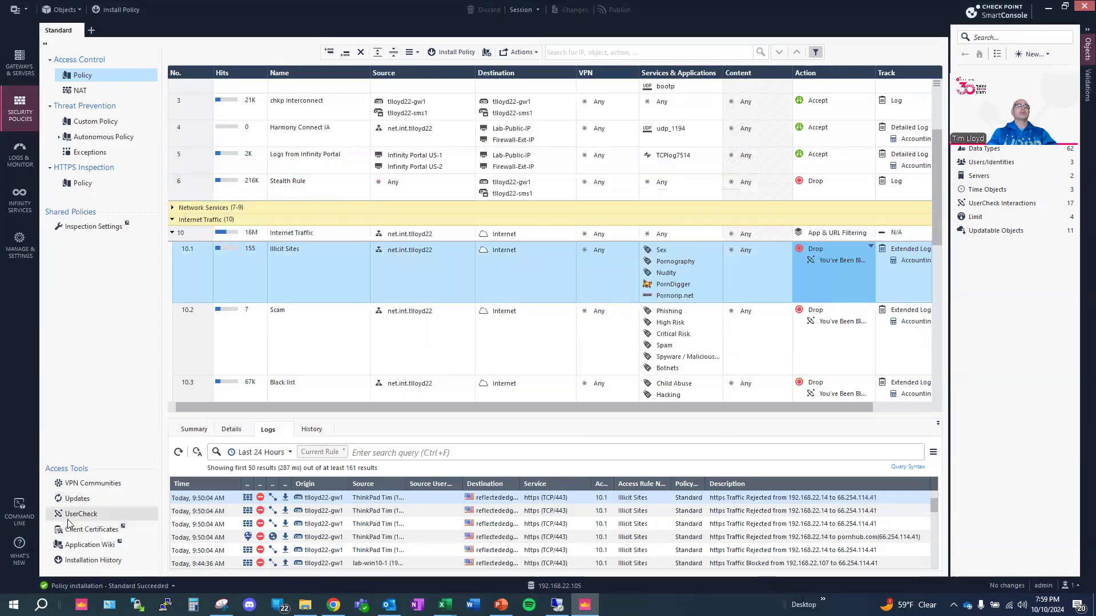
left_click(72, 514)
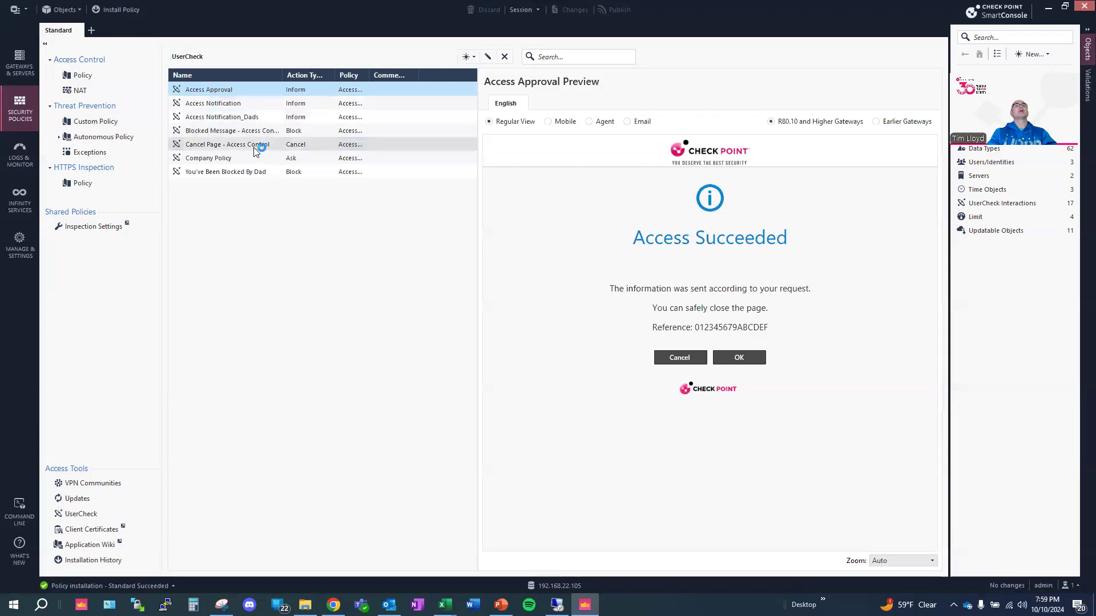
left_click(249, 174)
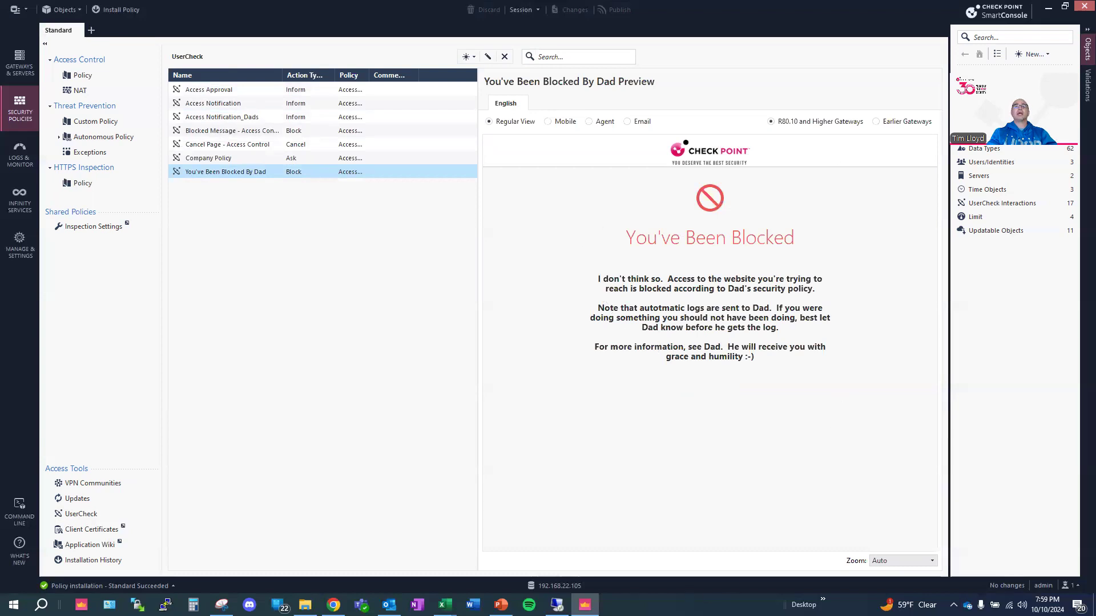
Step: Switch to the 192.168.22.107 remote desktop, browse to a gambling website in Chrome to test the block page, and return to SmartConsole
left_click(557, 605)
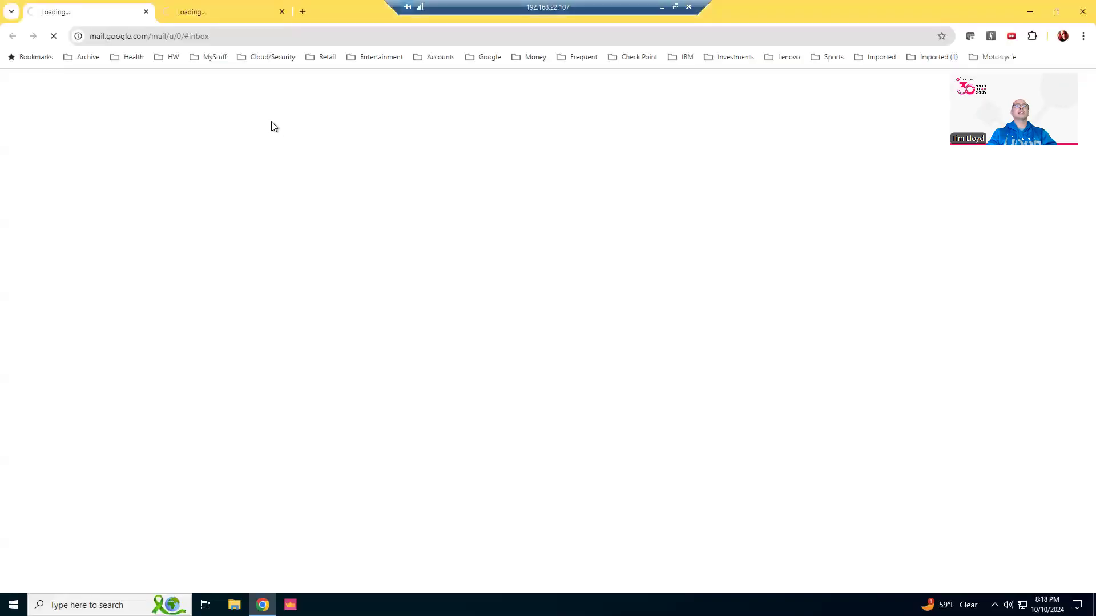
left_click(251, 39)
left_click(282, 11)
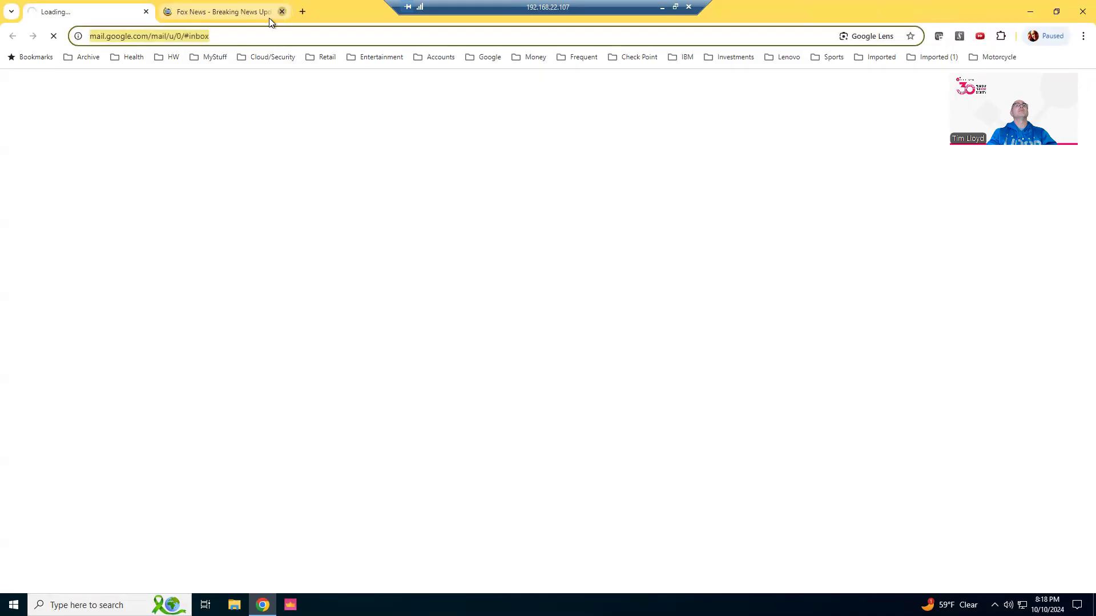
double_click(226, 38)
left_click(226, 38)
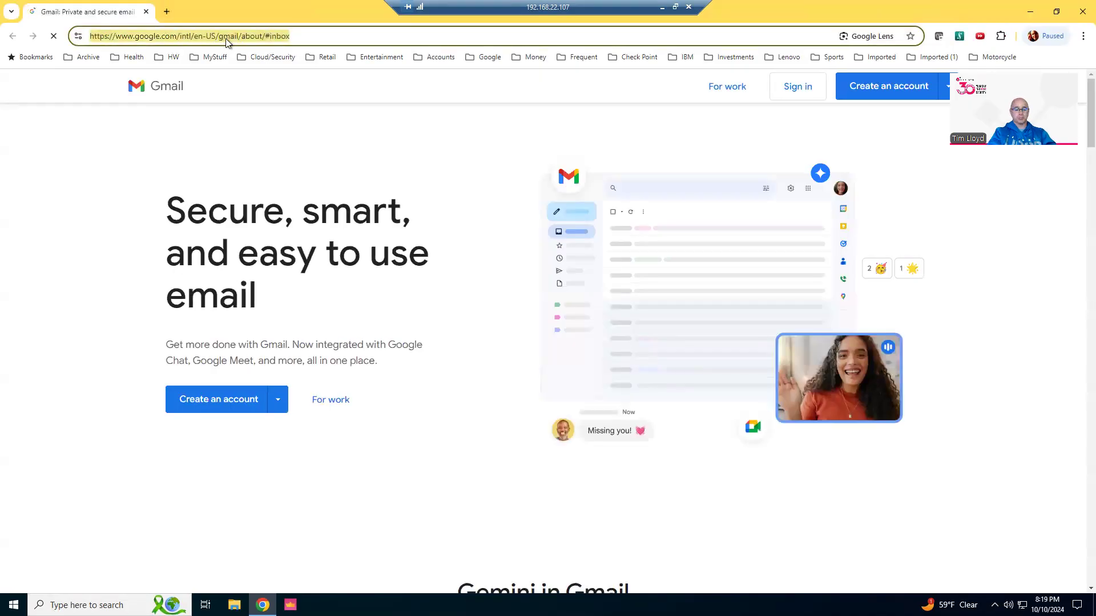
type("gam")
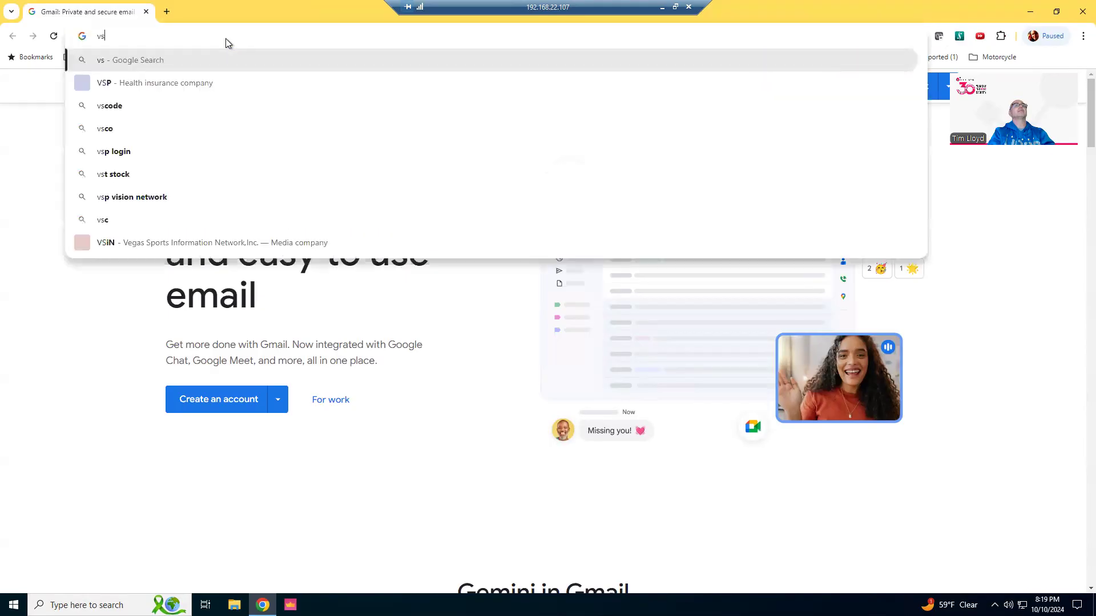
key("Return")
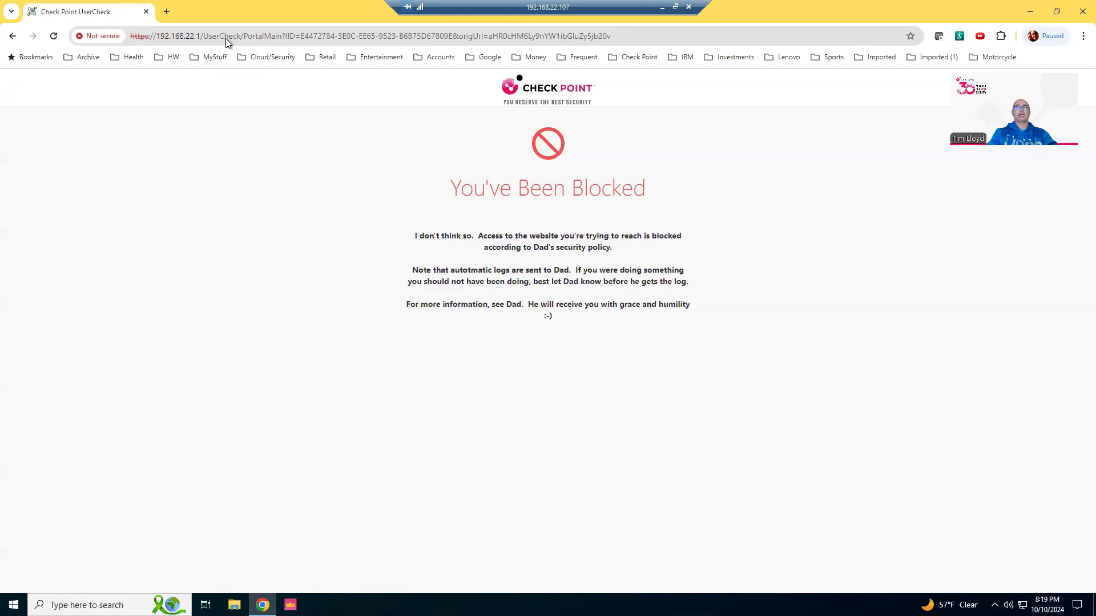
left_click(663, 7)
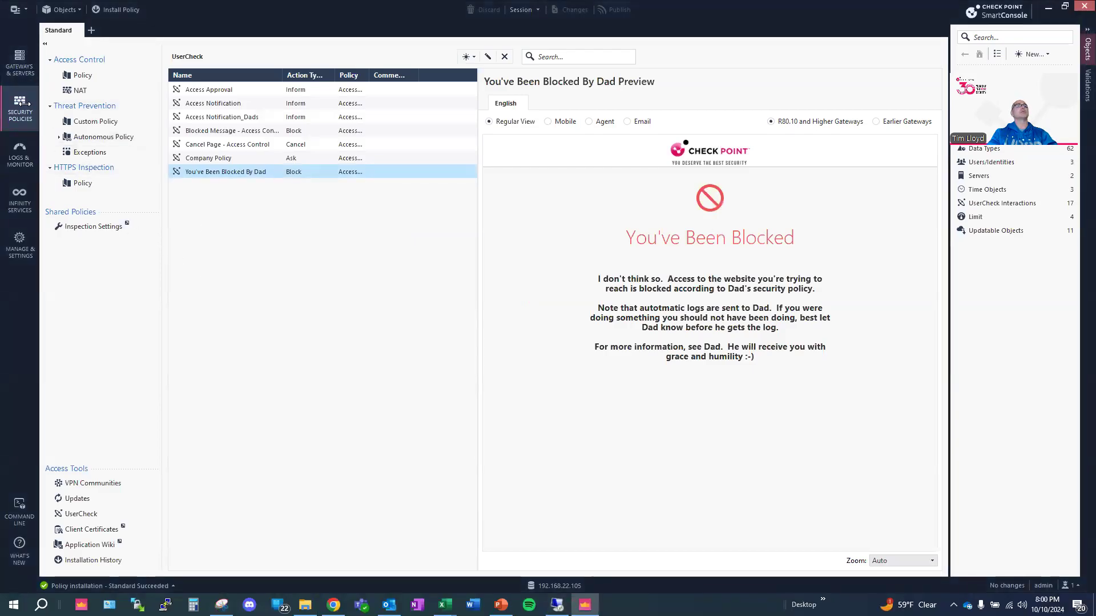
Step: Add the LinkedIn application to the Services & Applications of rule 10.4, Social Media Accepted, in the access control policy
left_click(83, 76)
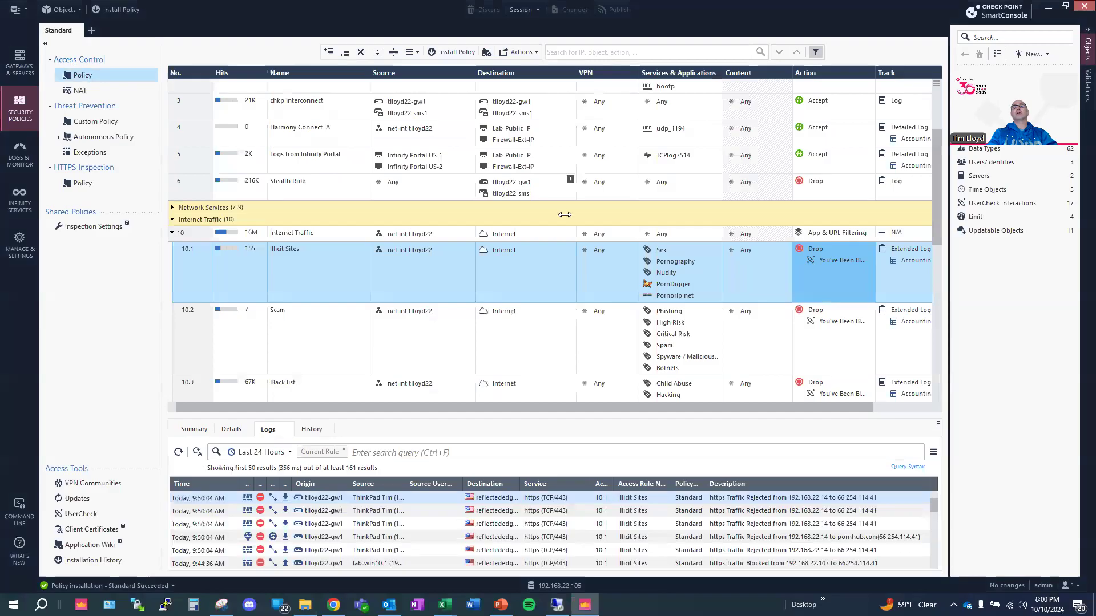
scroll(818, 337, "down", 2)
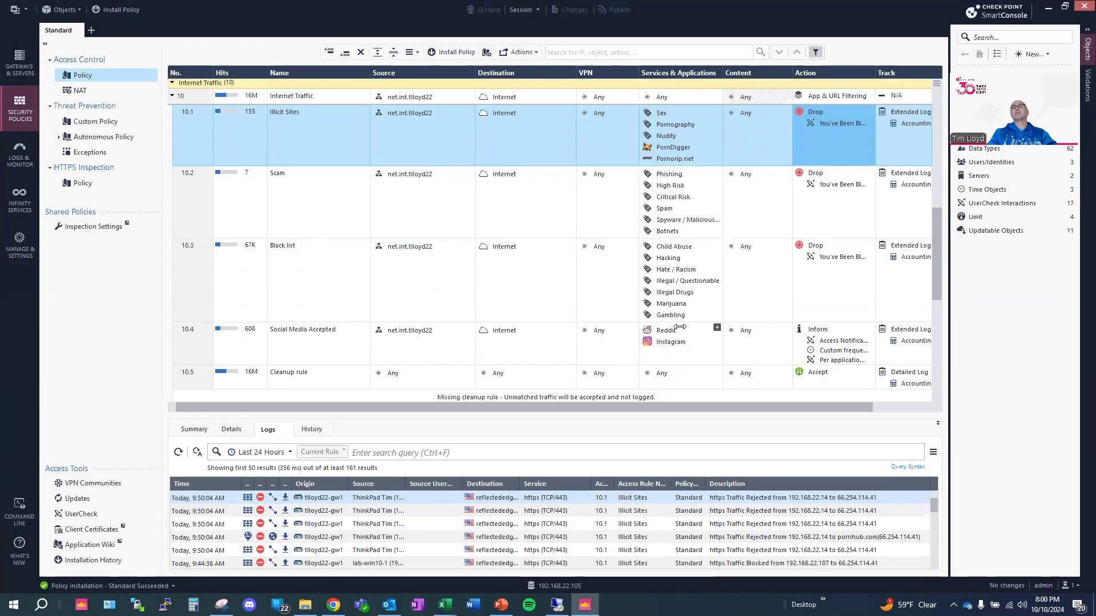
mouse_move(673, 337)
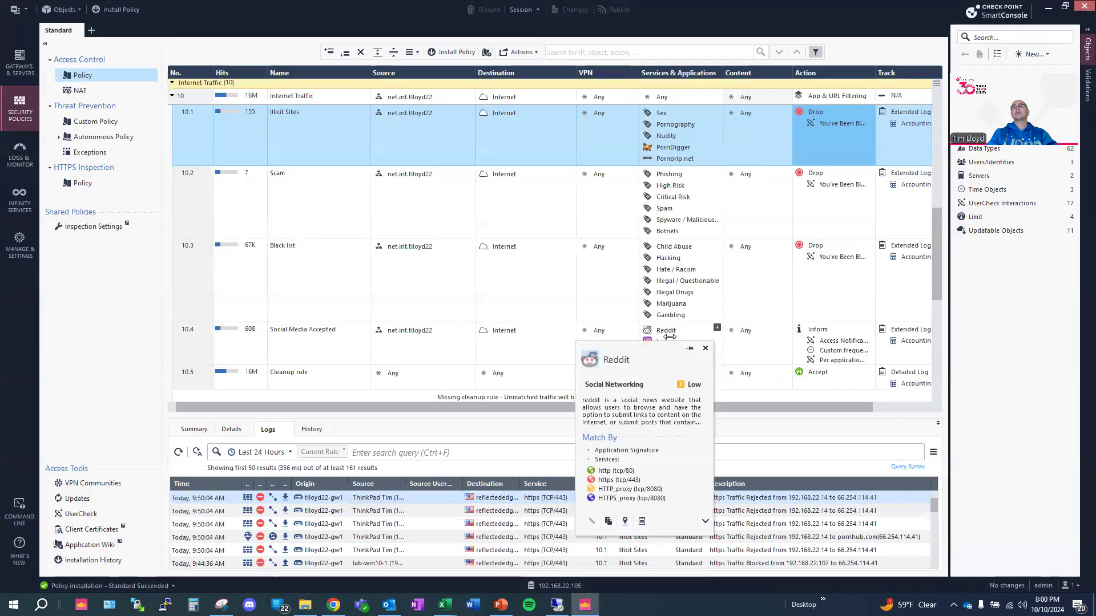
left_click(717, 327)
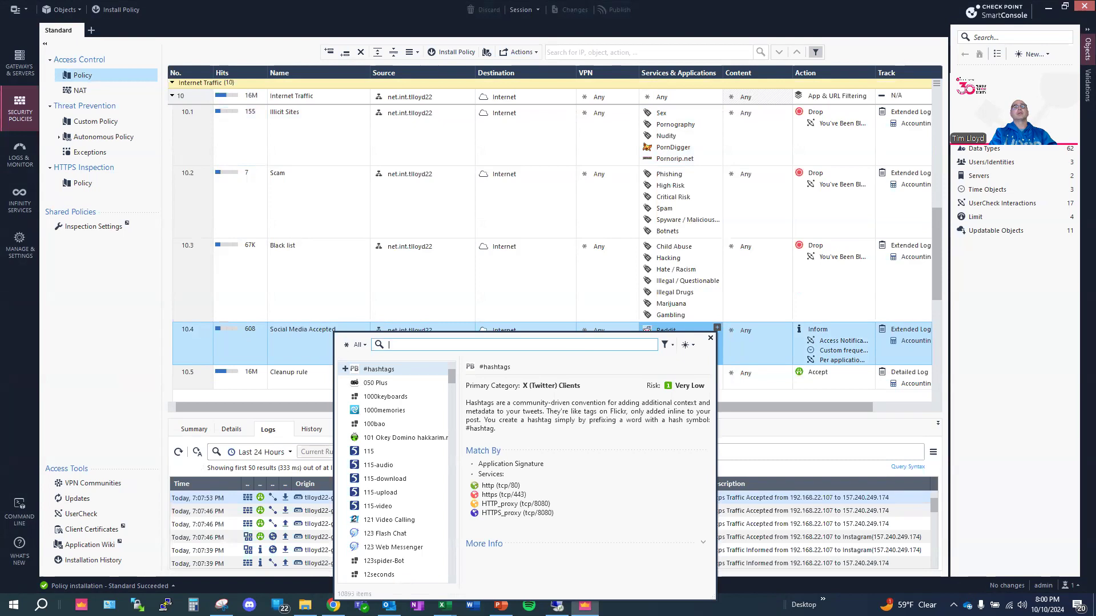
type("link")
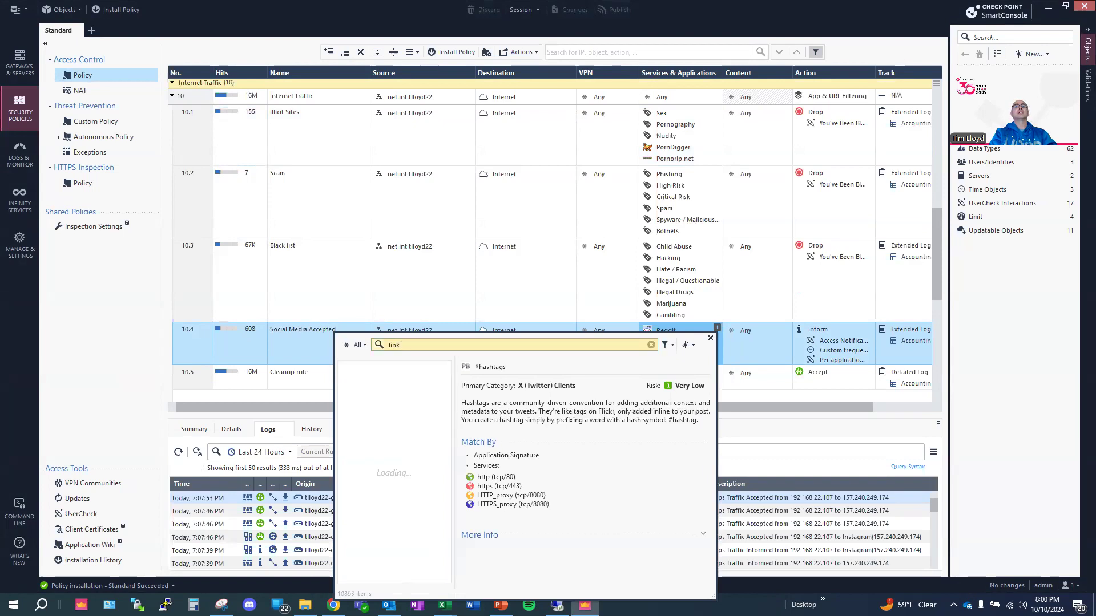
type("ed")
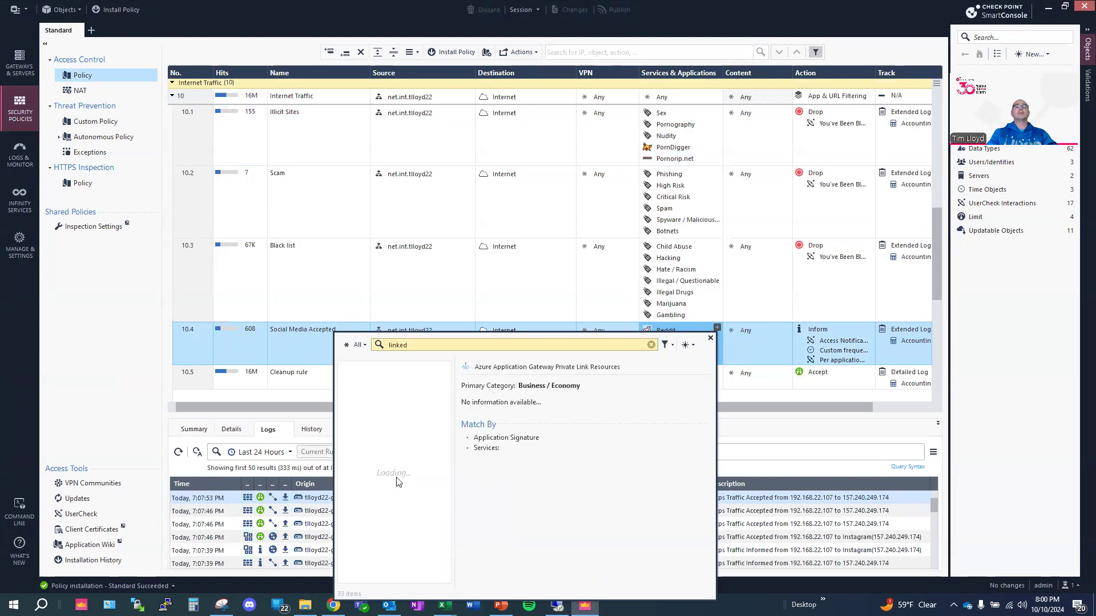
left_click(346, 370)
left_click(710, 338)
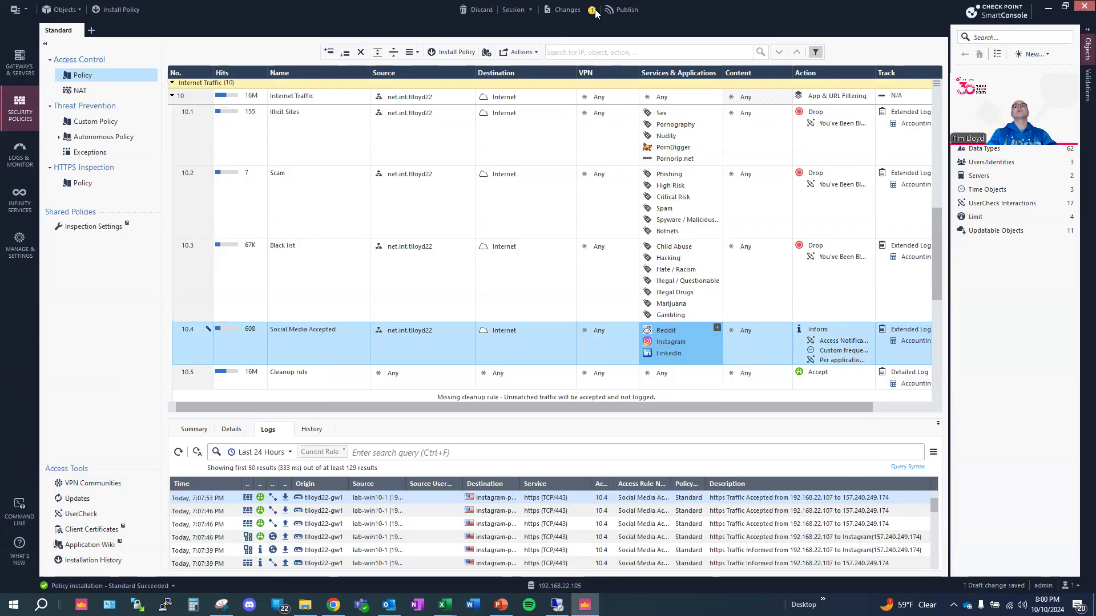
Step: Publish the pending change and install the Standard policy, including Access Control and Threat Prevention, on the gateway
left_click(117, 10)
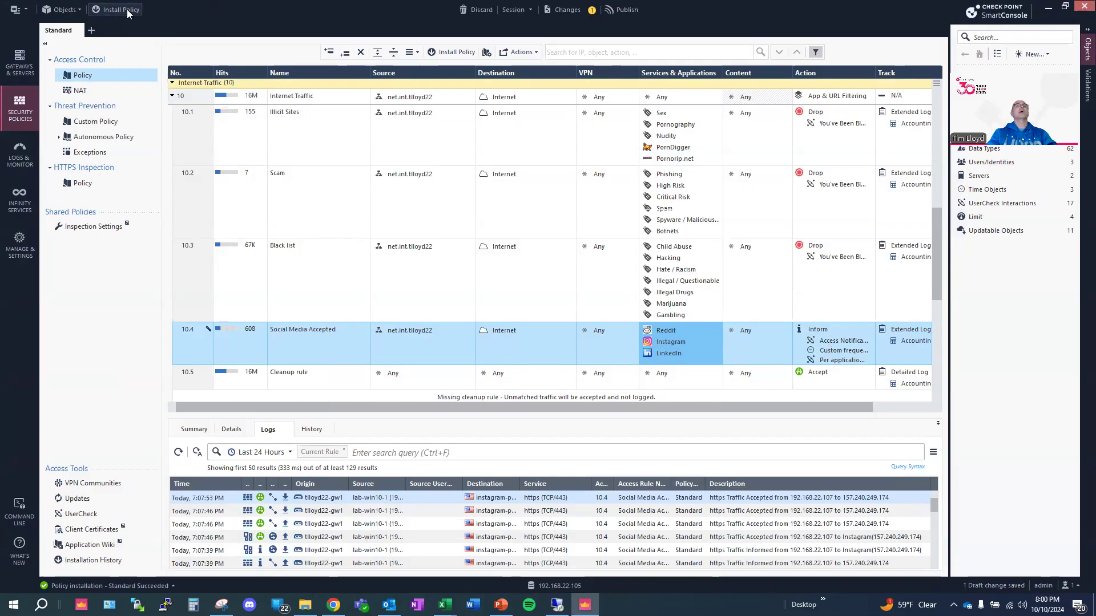
left_click(582, 371)
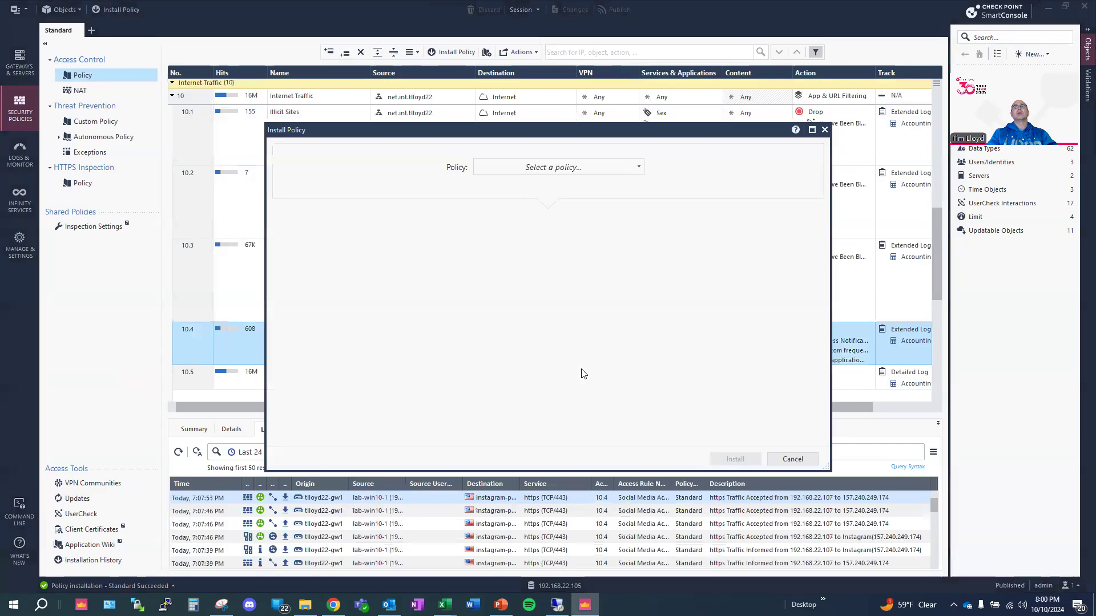
left_click(557, 168)
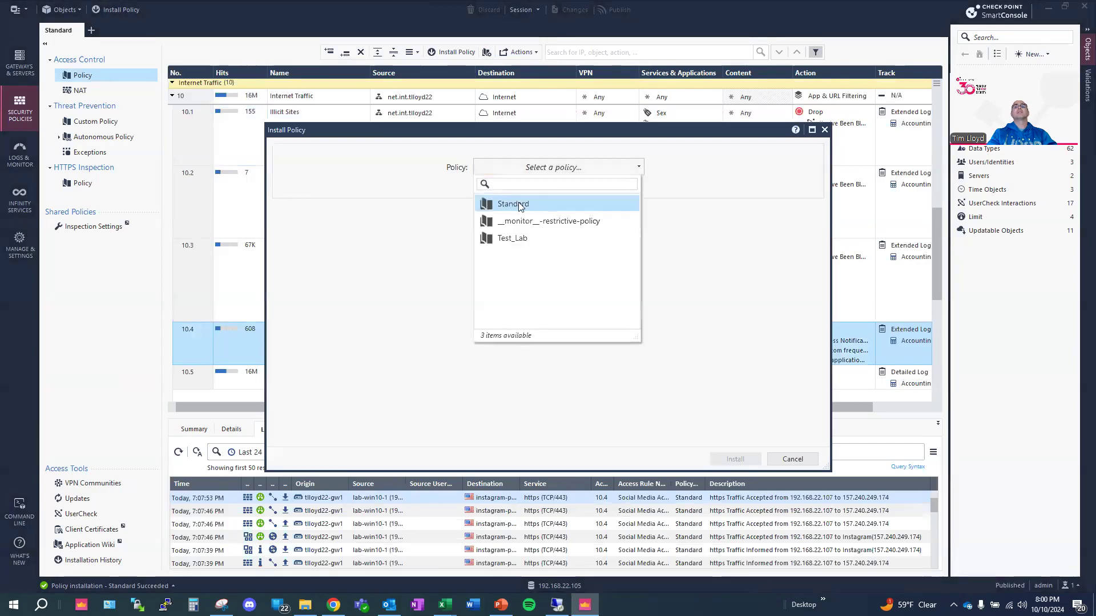
left_click(521, 206)
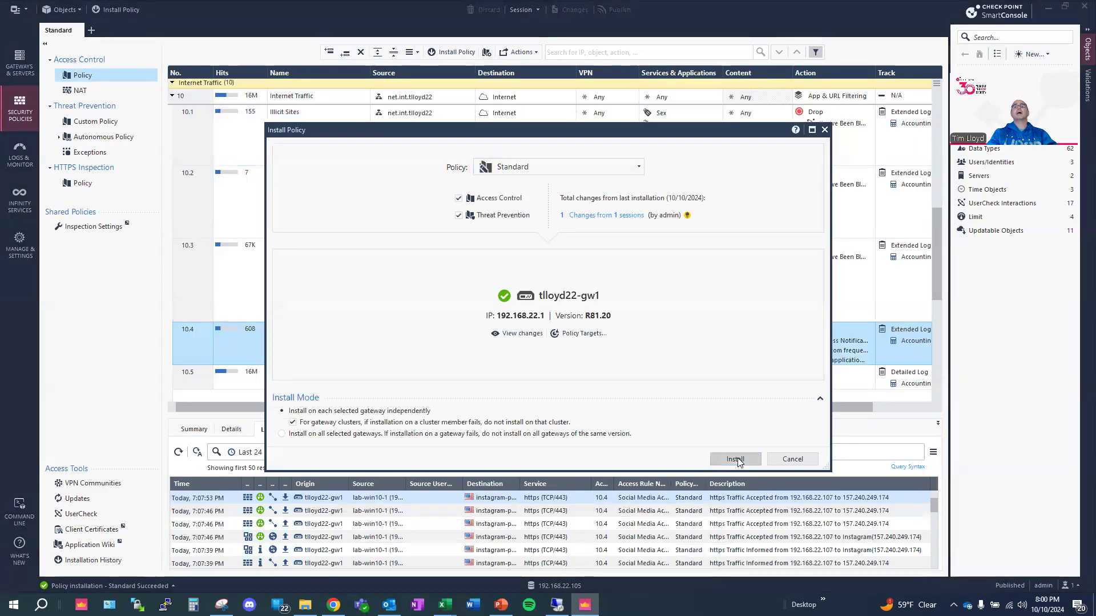
left_click(736, 460)
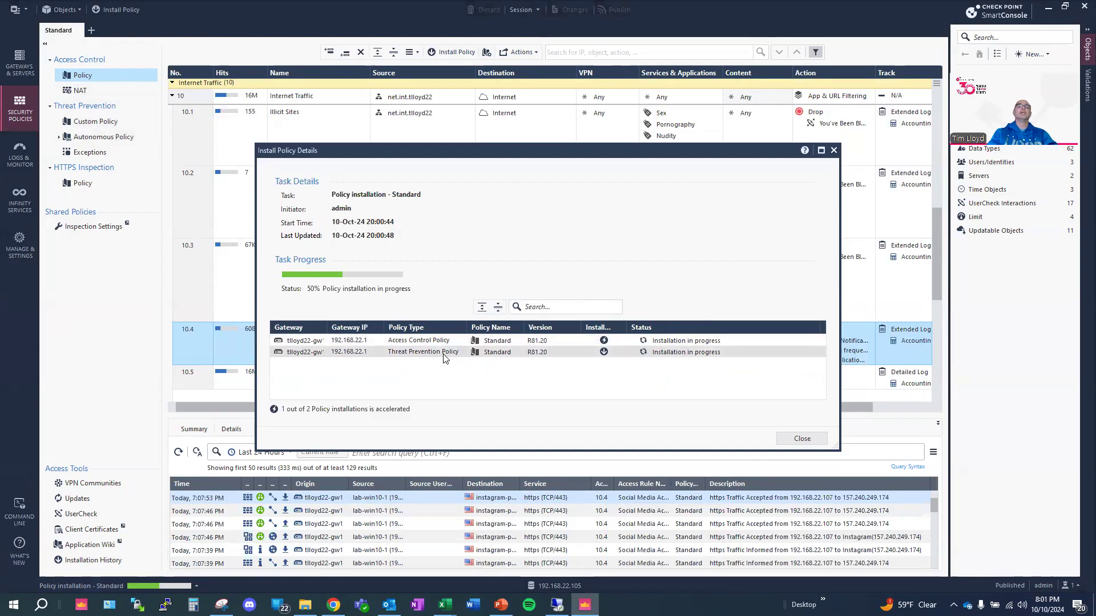
left_click(802, 439)
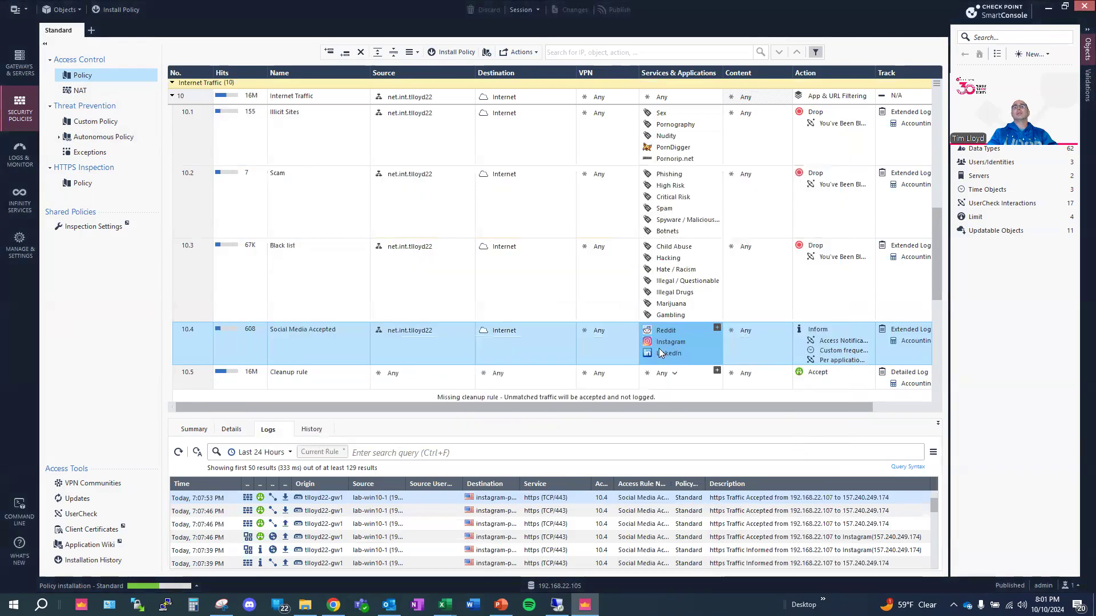
mouse_move(661, 346)
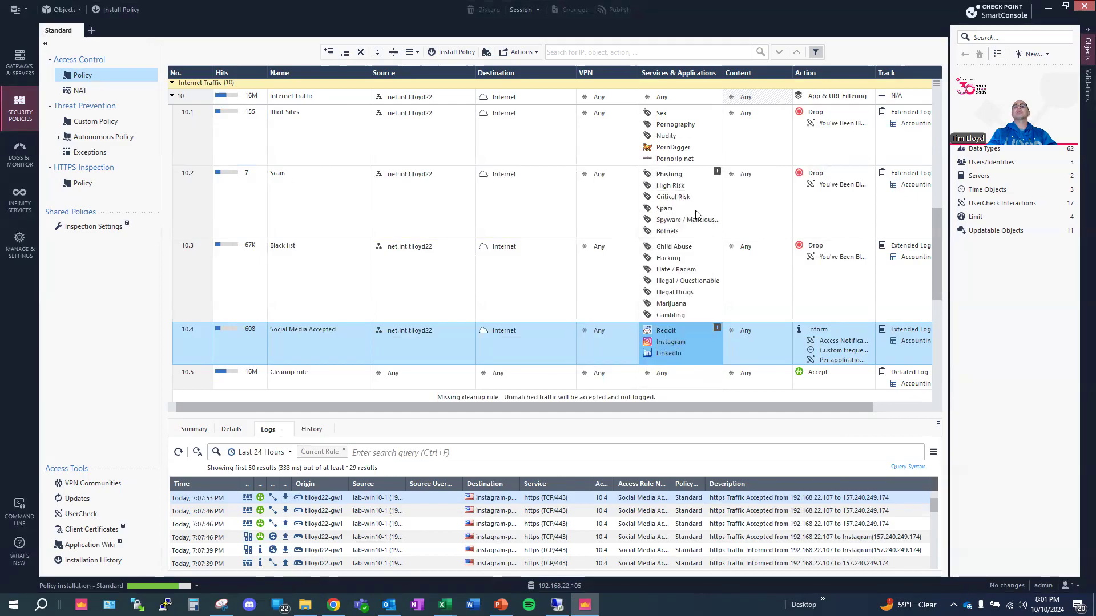
mouse_move(665, 233)
mouse_move(690, 277)
mouse_move(669, 317)
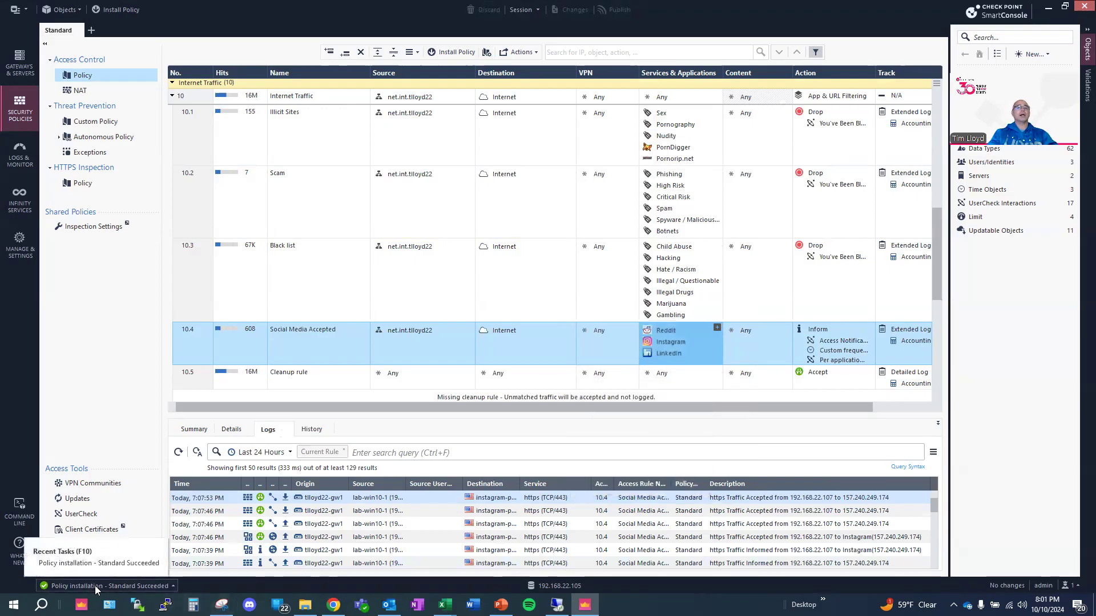
Step: Switch to the 192.168.22.107 remote desktop, test linkedin.com in Chrome by accepting its Access Notification, and return to SmartConsole
mouse_move(334, 605)
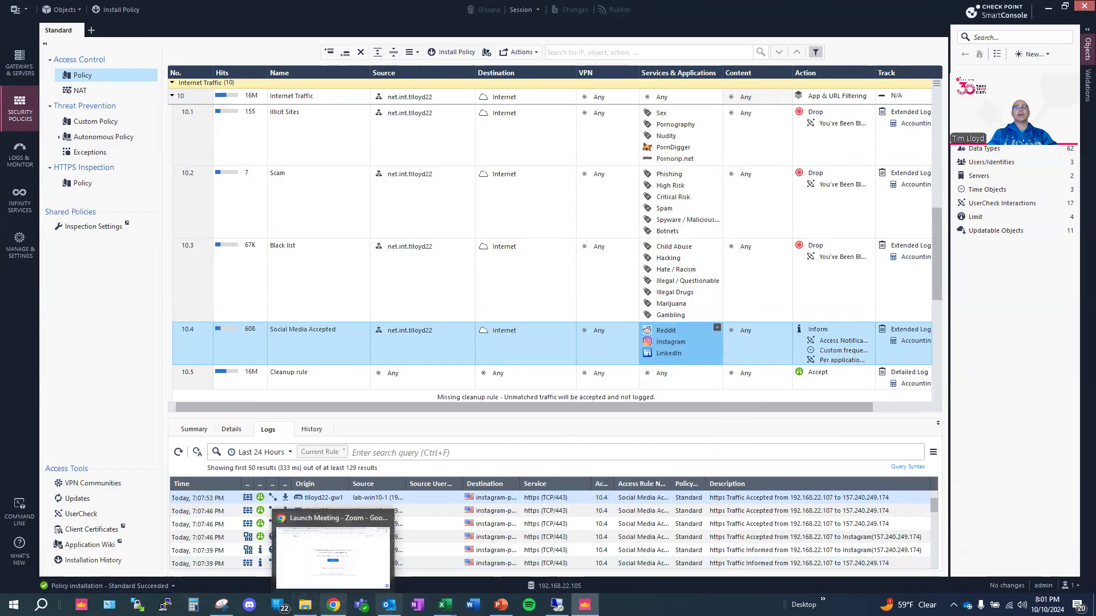
left_click(558, 605)
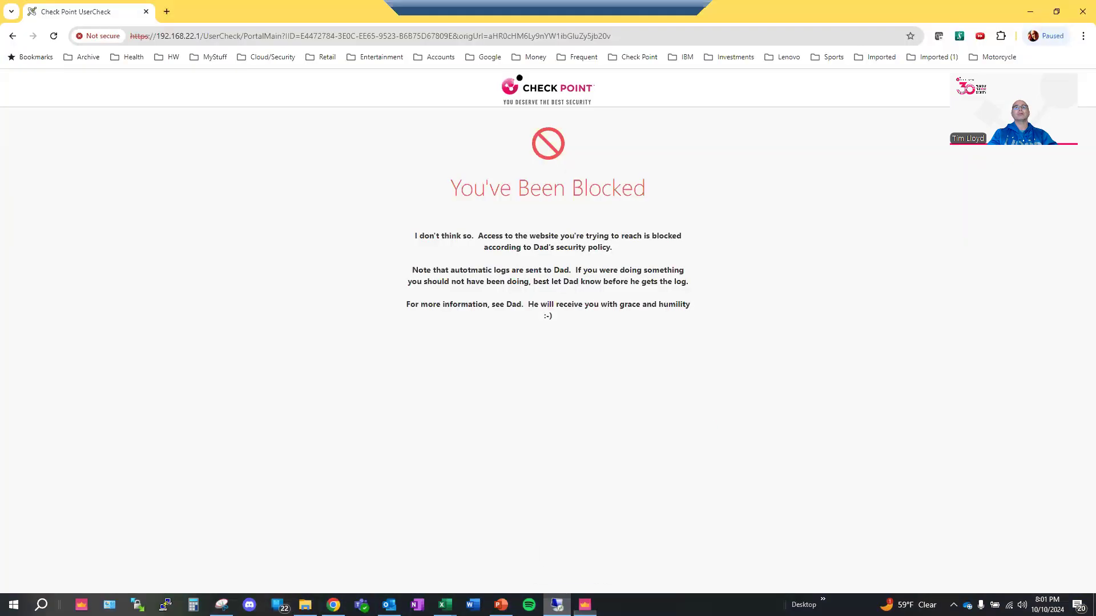
left_click(255, 36)
type("lin")
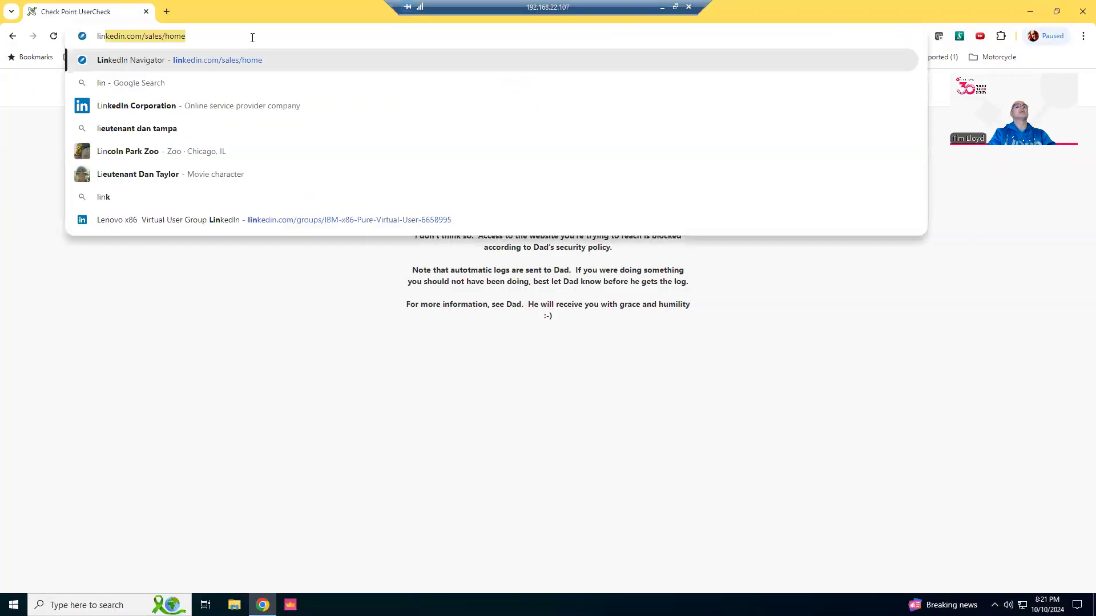
type("k")
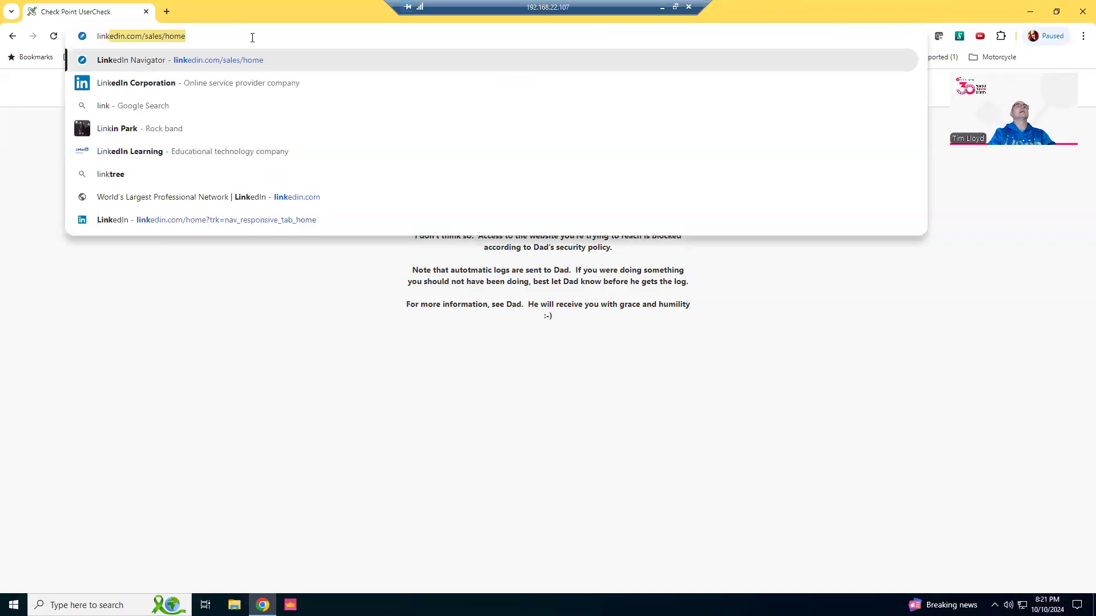
type("edin.com")
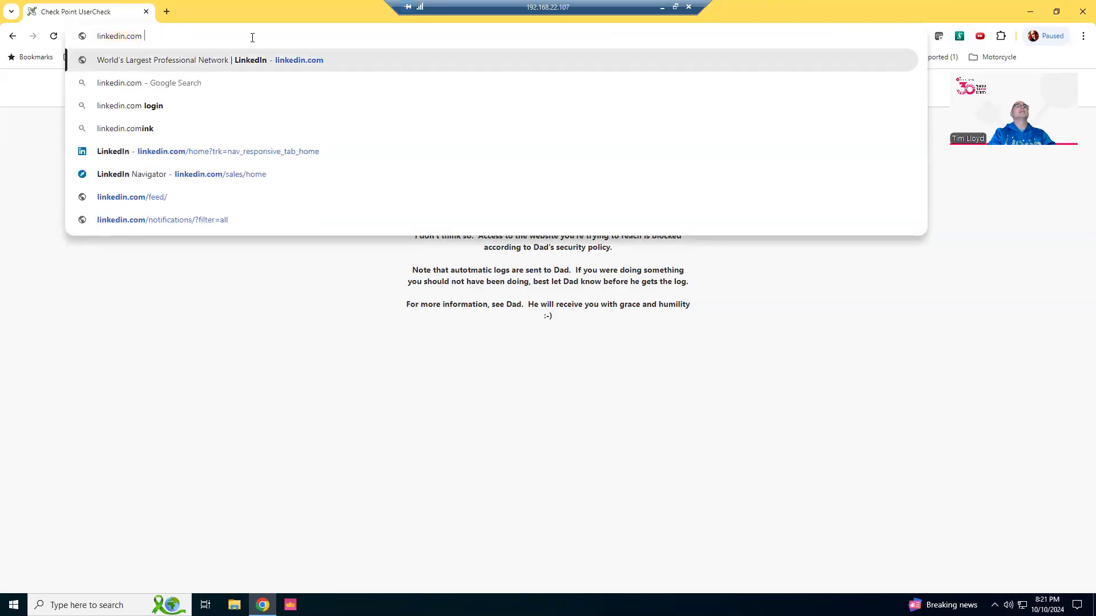
key("Return")
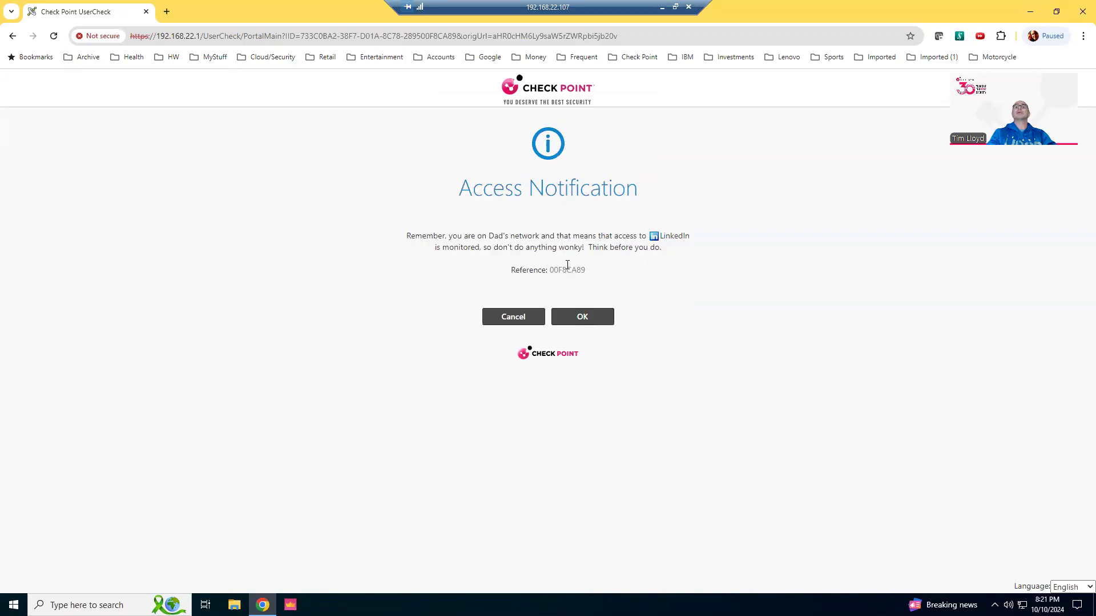
left_click(572, 317)
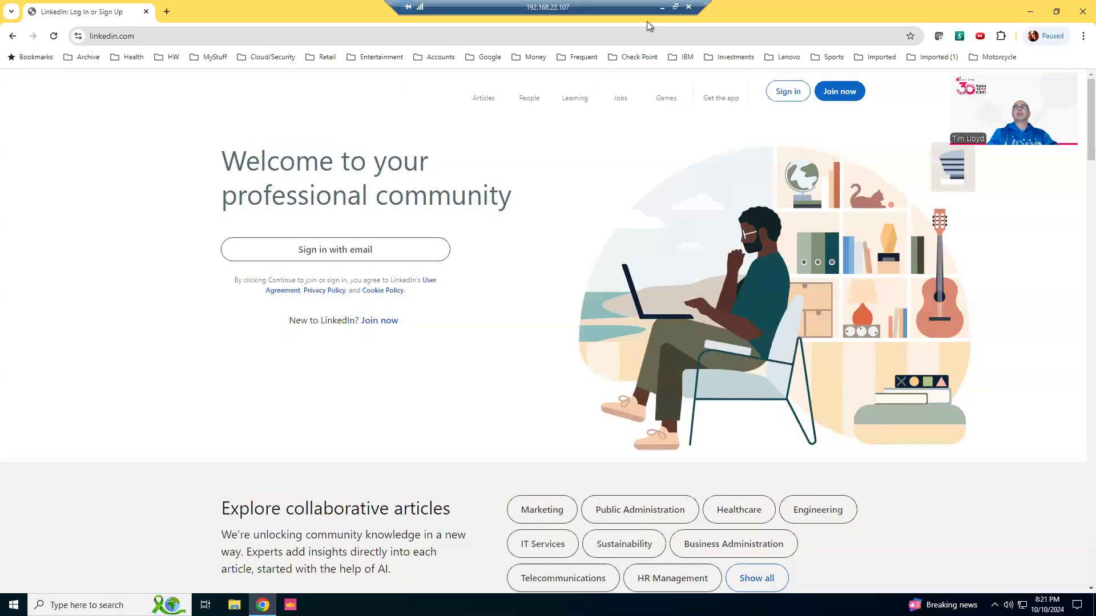
left_click(660, 8)
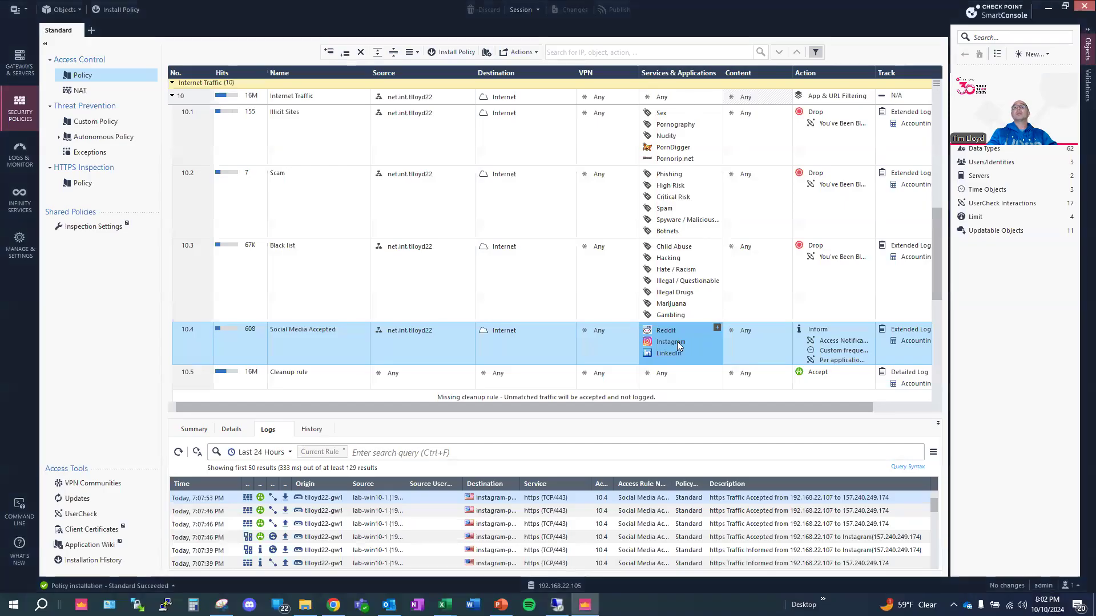
Step: Remove Instagram and LinkedIn from the Services & Applications of rule 10.4, Social Media Accepted, leaving only Reddit
right_click(677, 341)
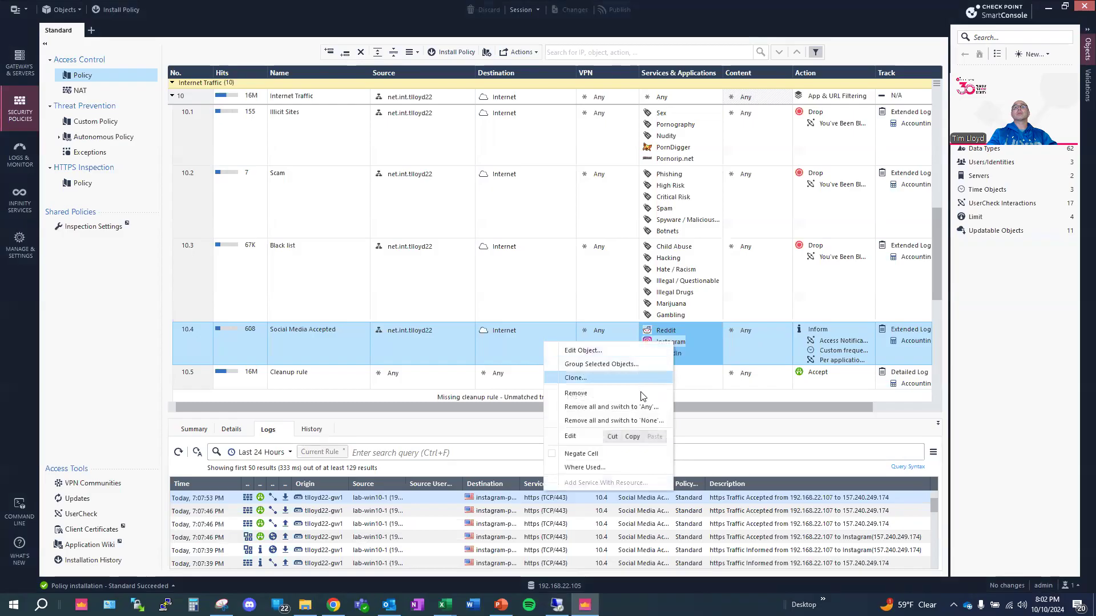
left_click(642, 395)
right_click(666, 342)
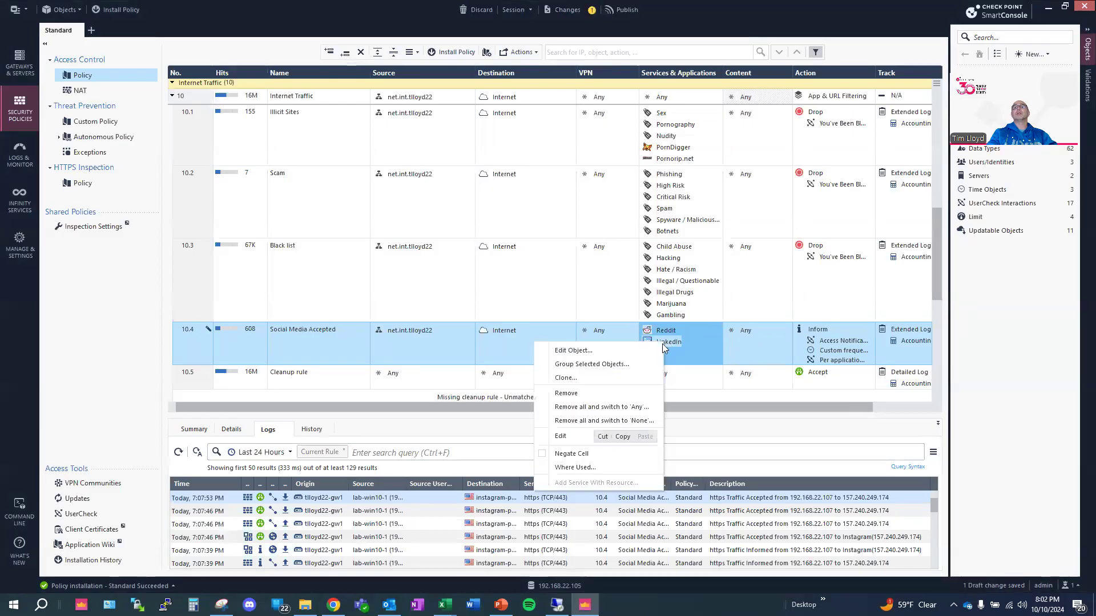
left_click(616, 393)
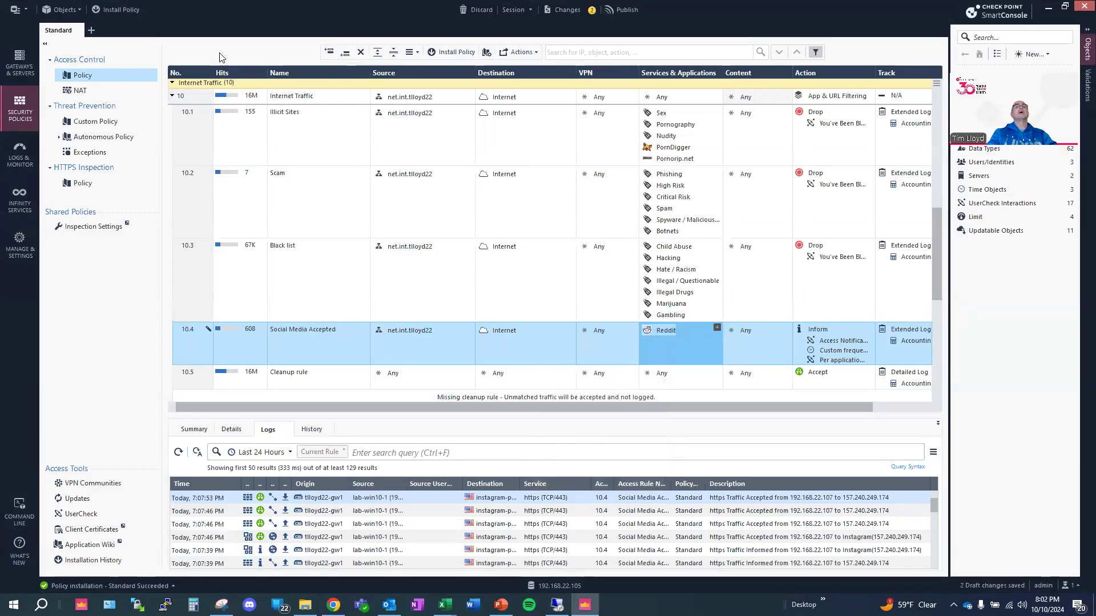
Step: Publish the Instagram and LinkedIn removals, install the Standard policy on the gateway, and dismiss the recent tasks list
left_click(117, 10)
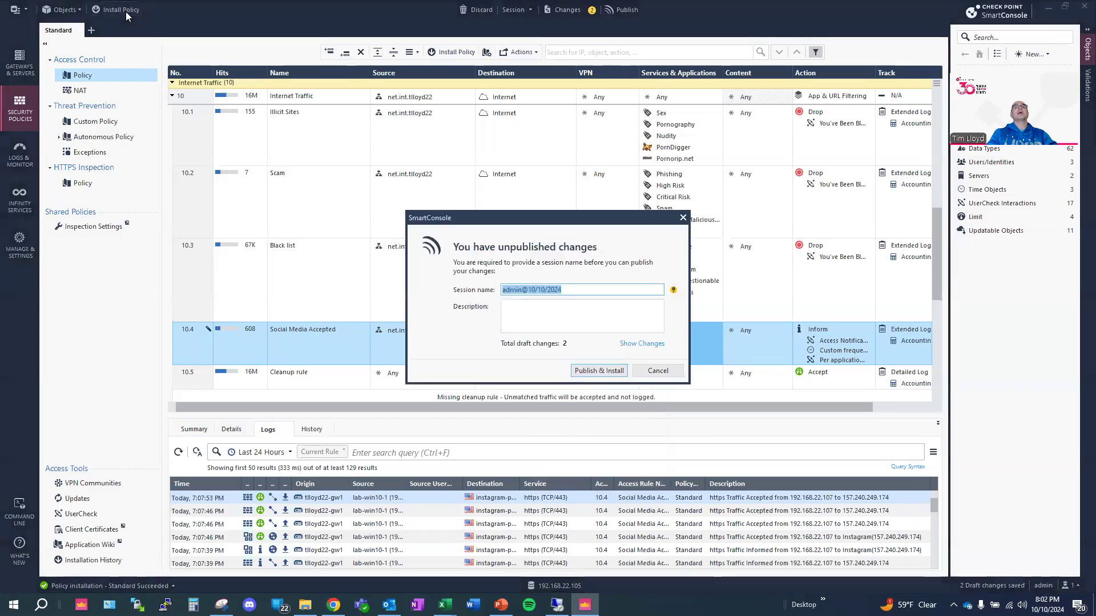
left_click(603, 375)
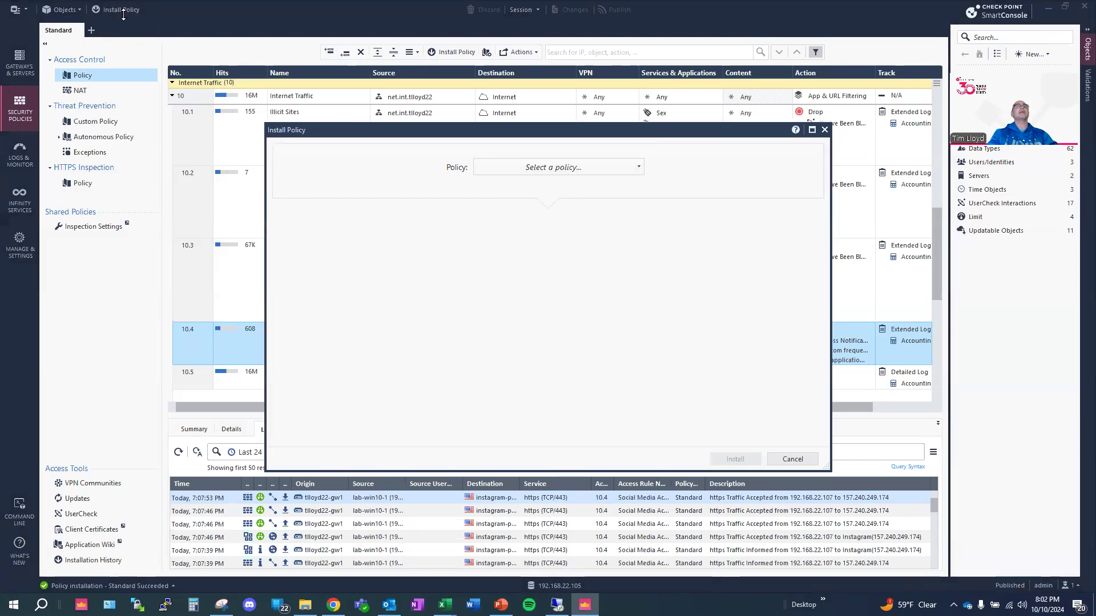
left_click(599, 167)
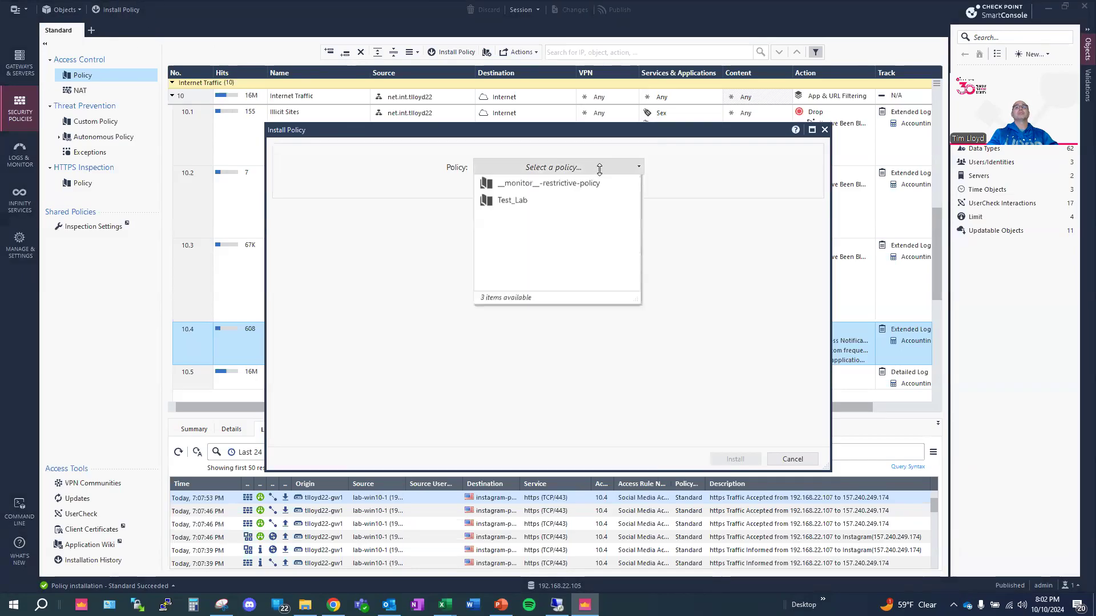
key("Return")
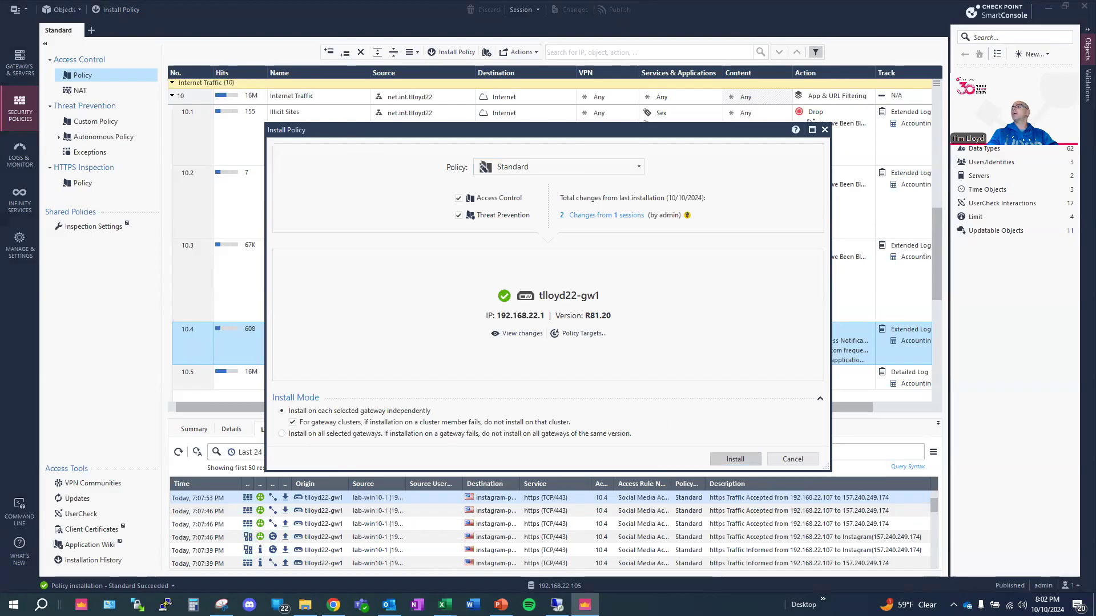
key("Return")
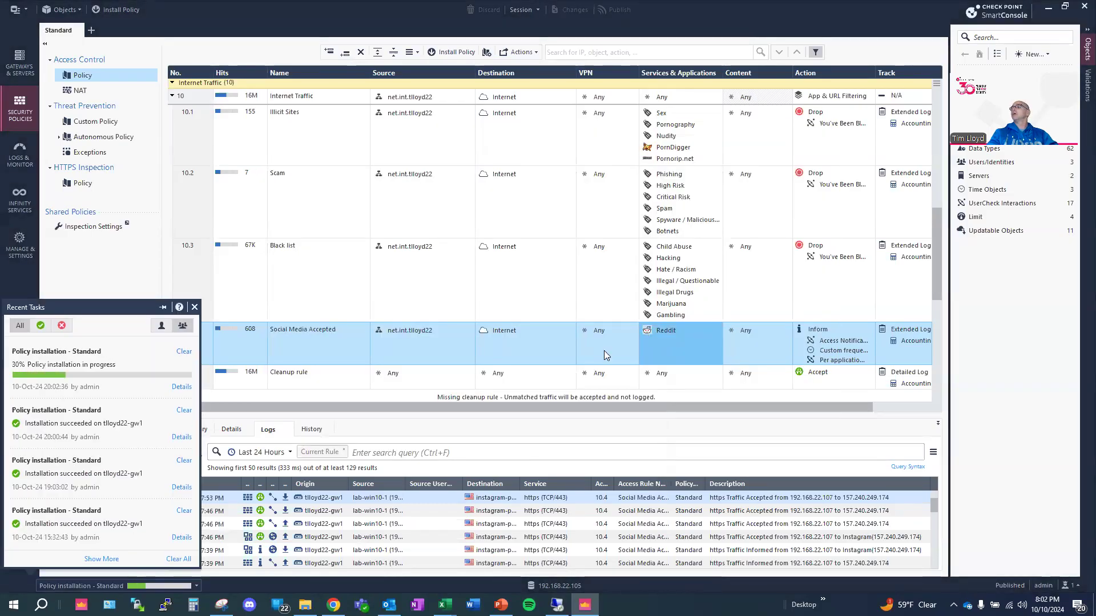
left_click(195, 363)
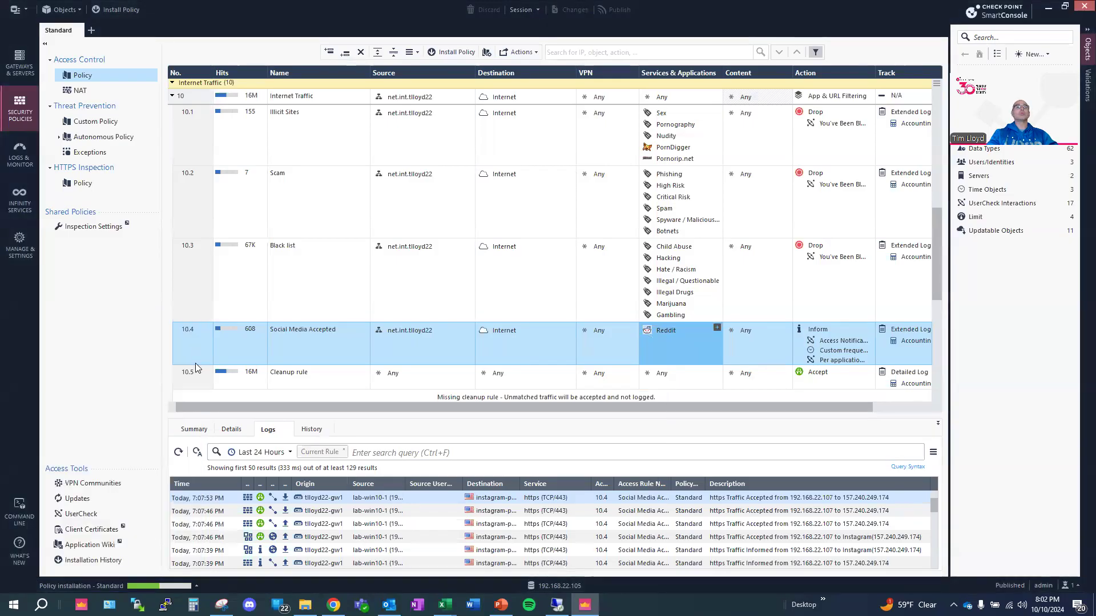
Step: Insert a new rule directly below rule 10.4, Social Media Accepted
scroll(243, 342, "down", 1)
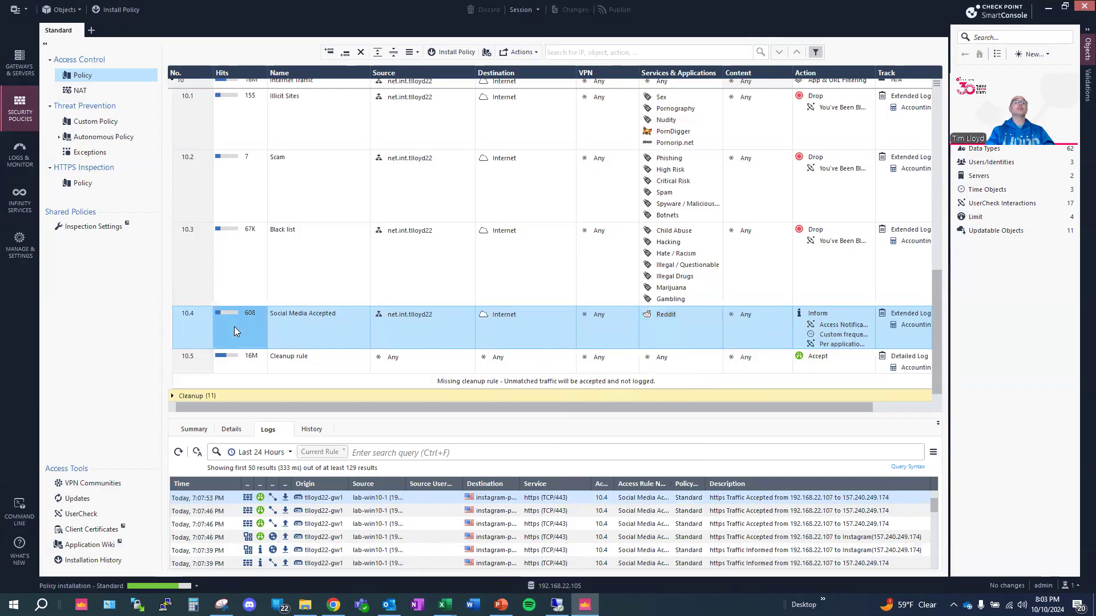
left_click(314, 329)
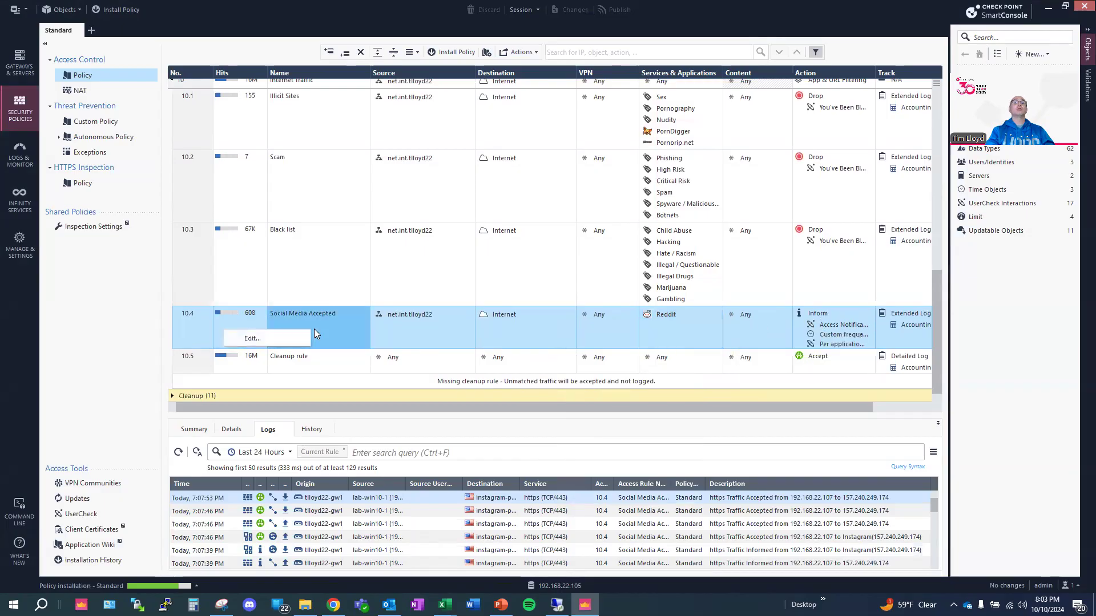
right_click(190, 338)
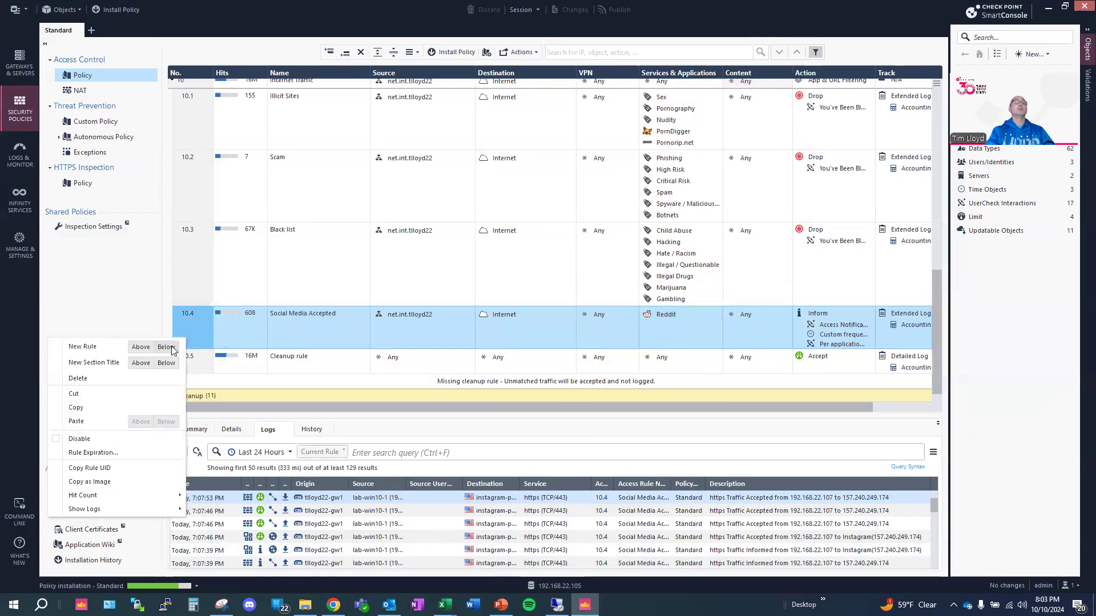
left_click(166, 347)
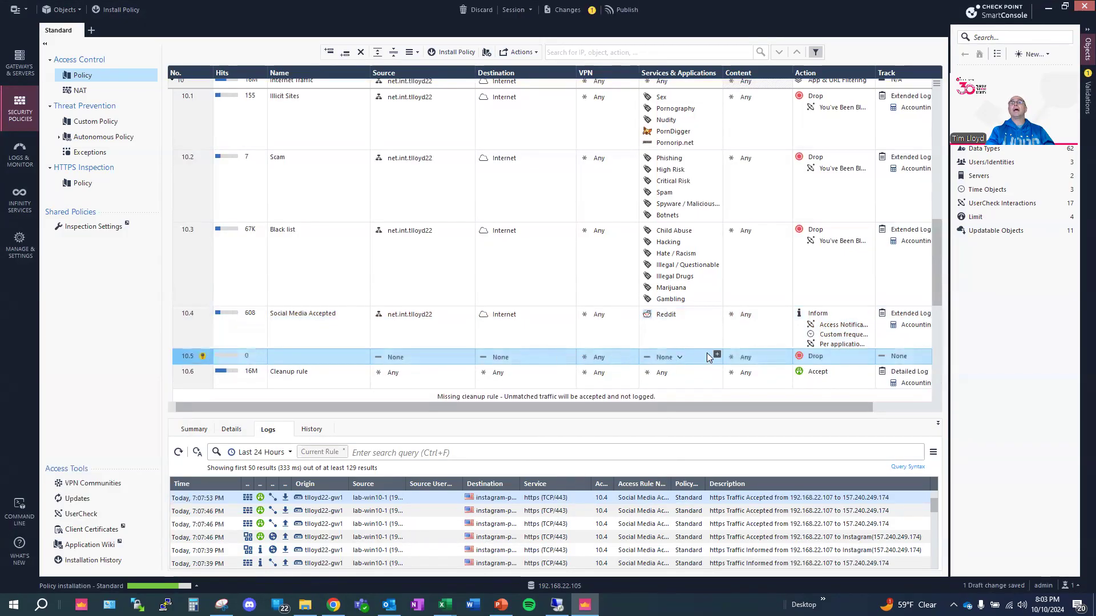
Step: Add the Social Networking category to the Services & Applications of the new rule 10.5
left_click(717, 356)
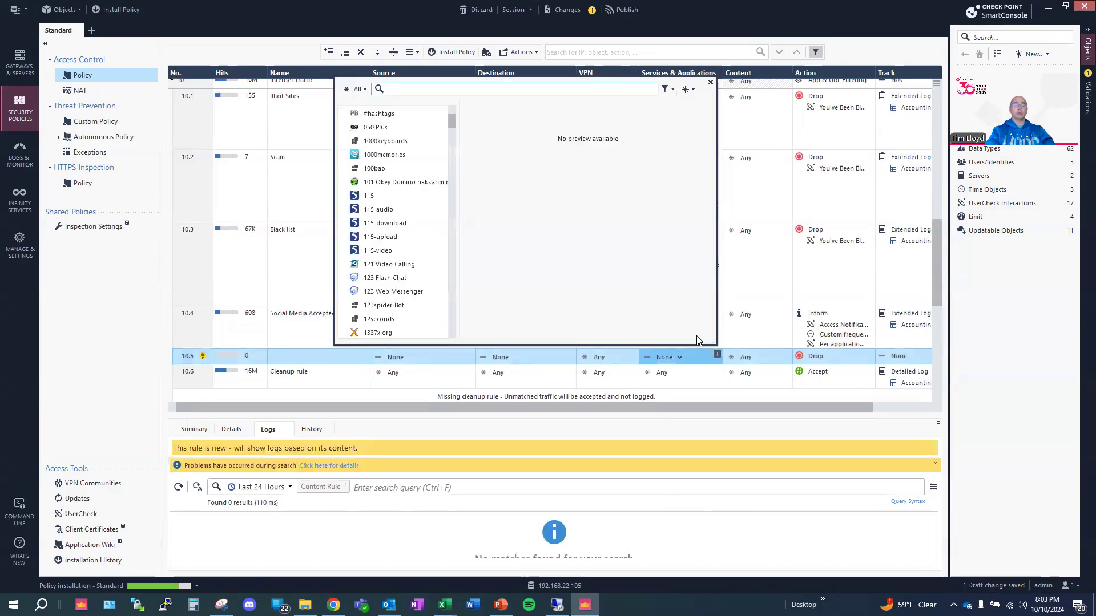
type("soclia n")
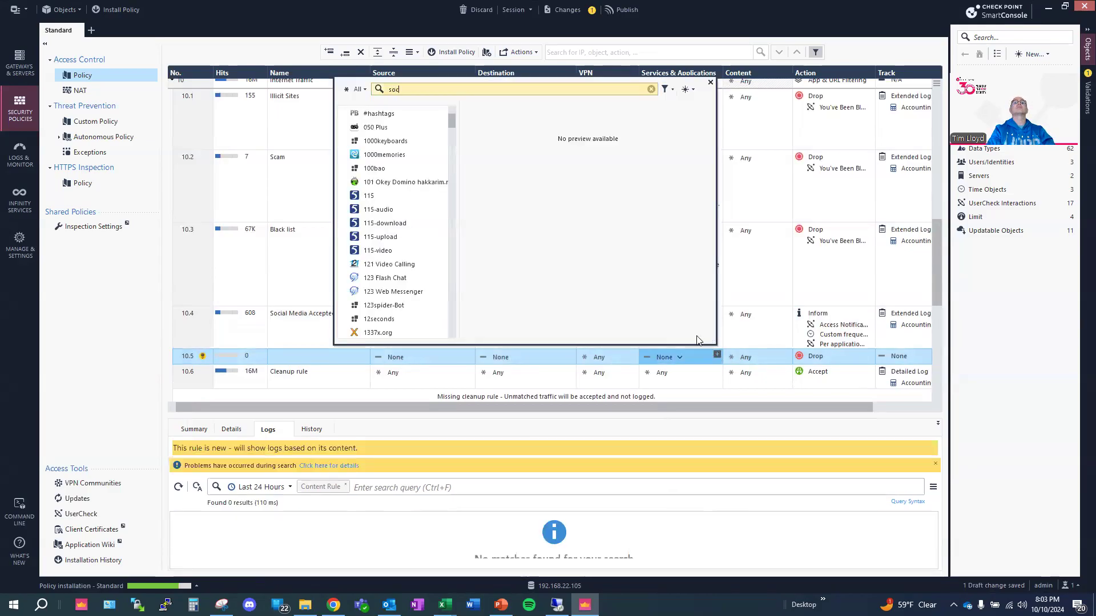
key("BackSpace")
key("BackSpace")
key("BackSpace")
key("BackSpace")
type("ial net")
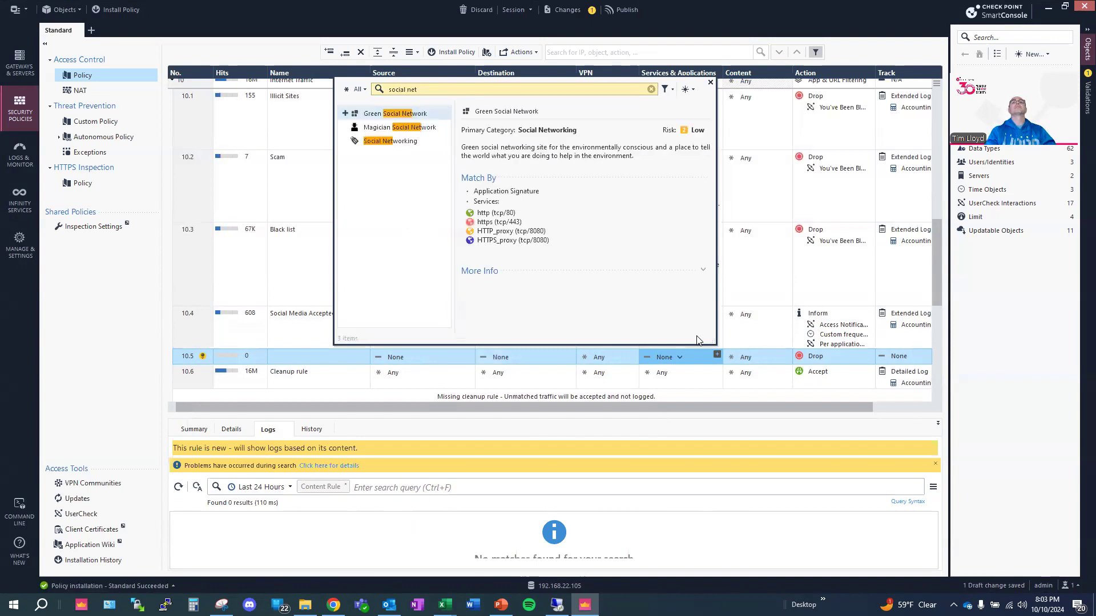
left_click(369, 140)
left_click(345, 141)
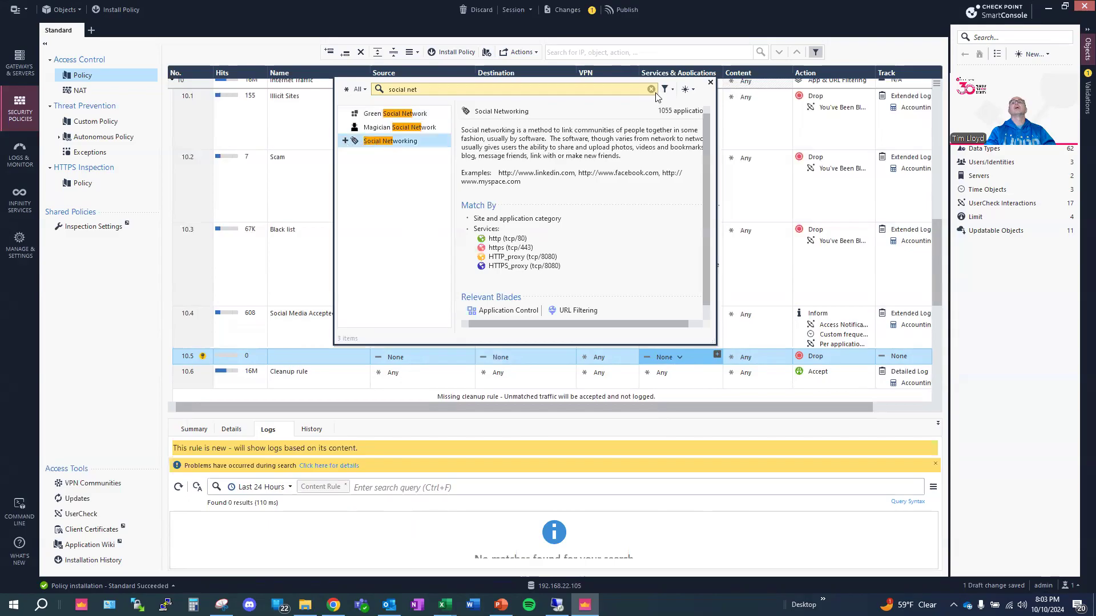
left_click(709, 83)
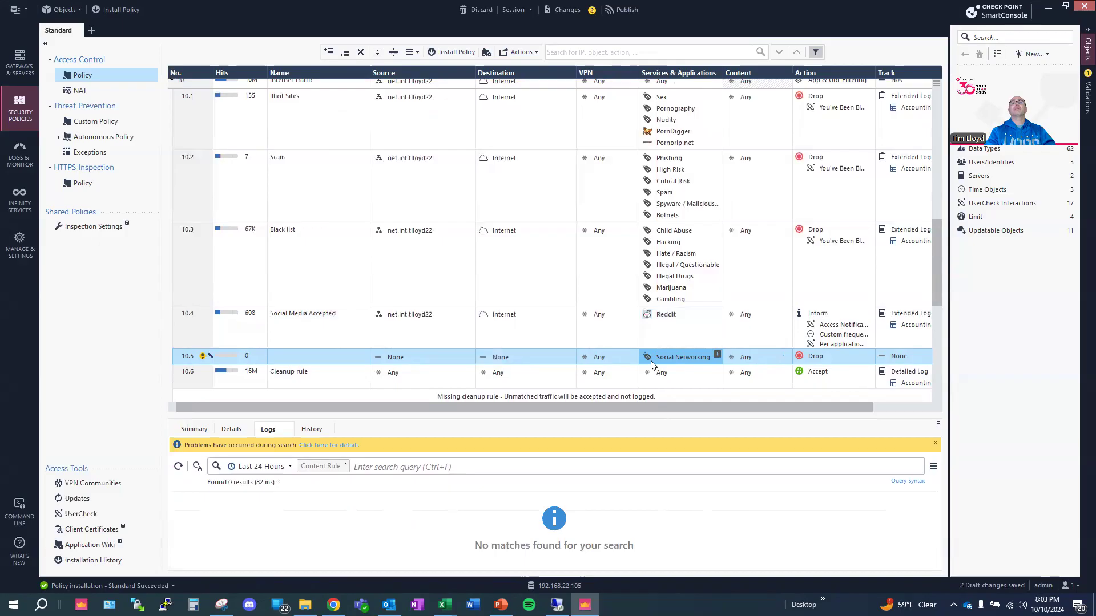
Step: Copy the source network and Internet destination from rule 10.4 into rule 10.5 and set its tracking to Log
left_click_drag(398, 316, 398, 361)
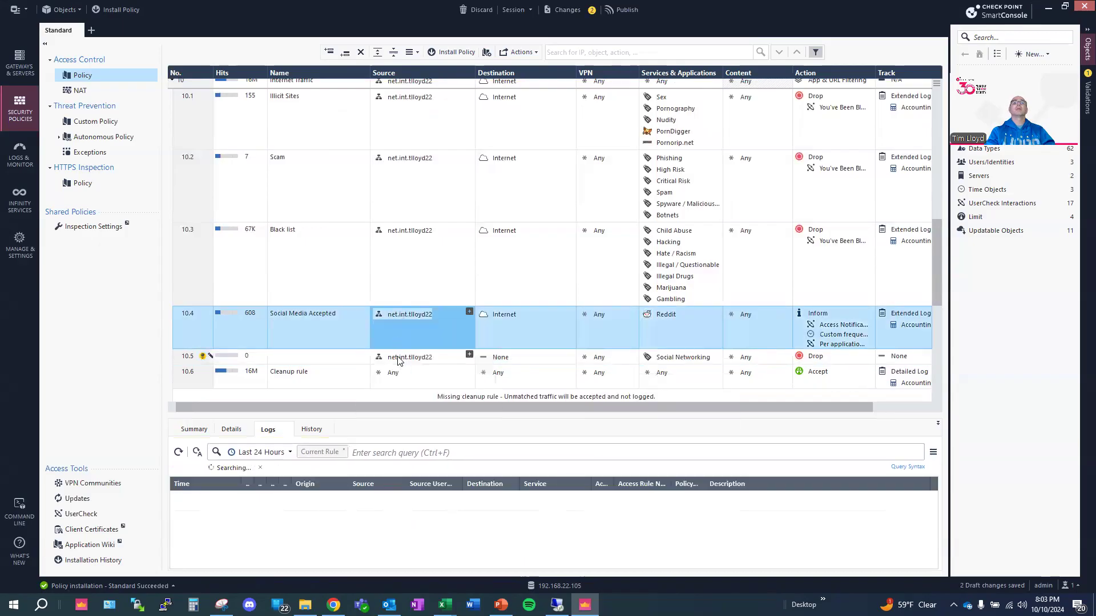
left_click(492, 316)
left_click_drag(492, 315, 501, 363)
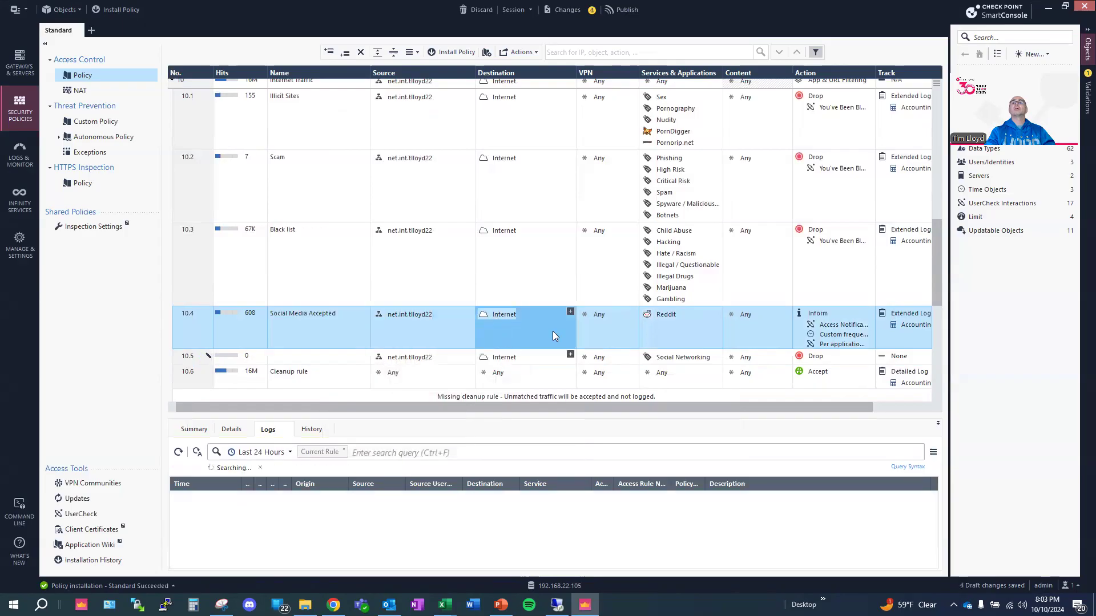
left_click(886, 363)
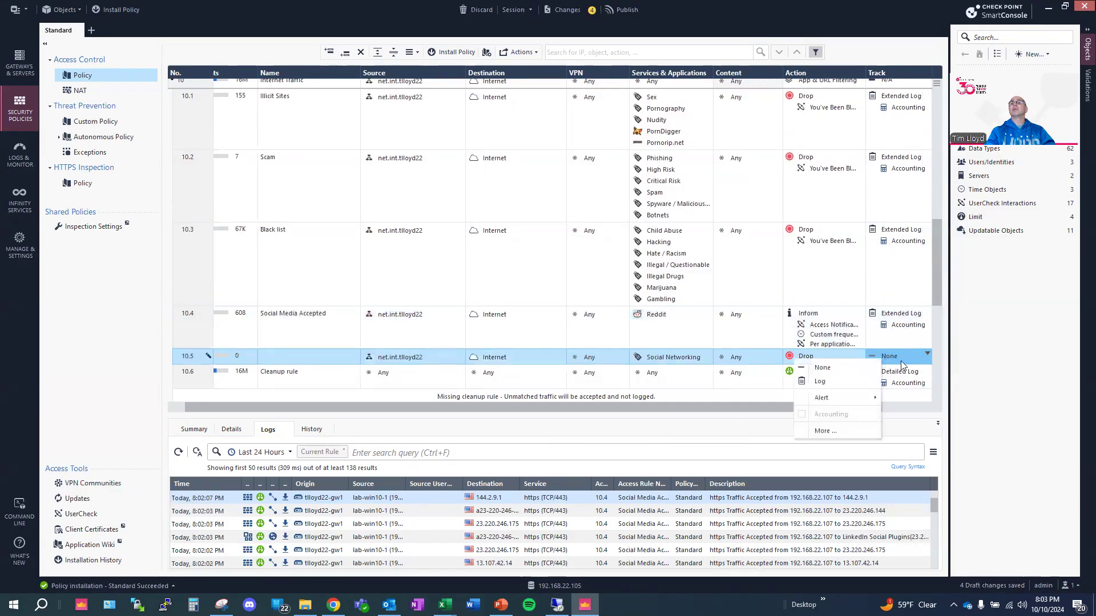
left_click(850, 381)
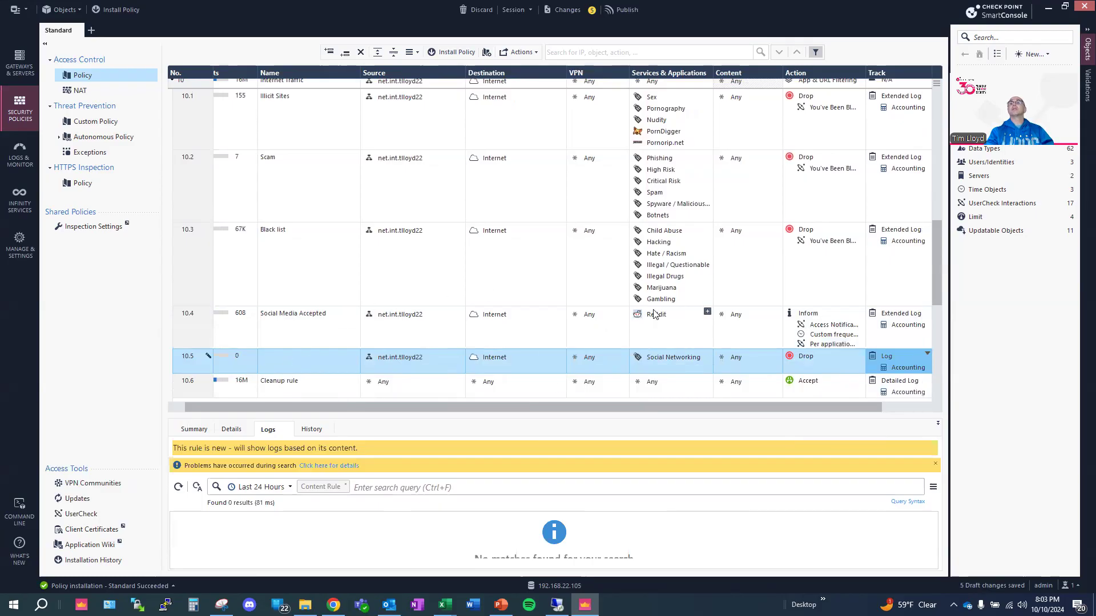
Step: Set the action of rule 10.5 to Drop with the Blocked Message - Access Control notification
mouse_move(656, 315)
left_click(862, 354)
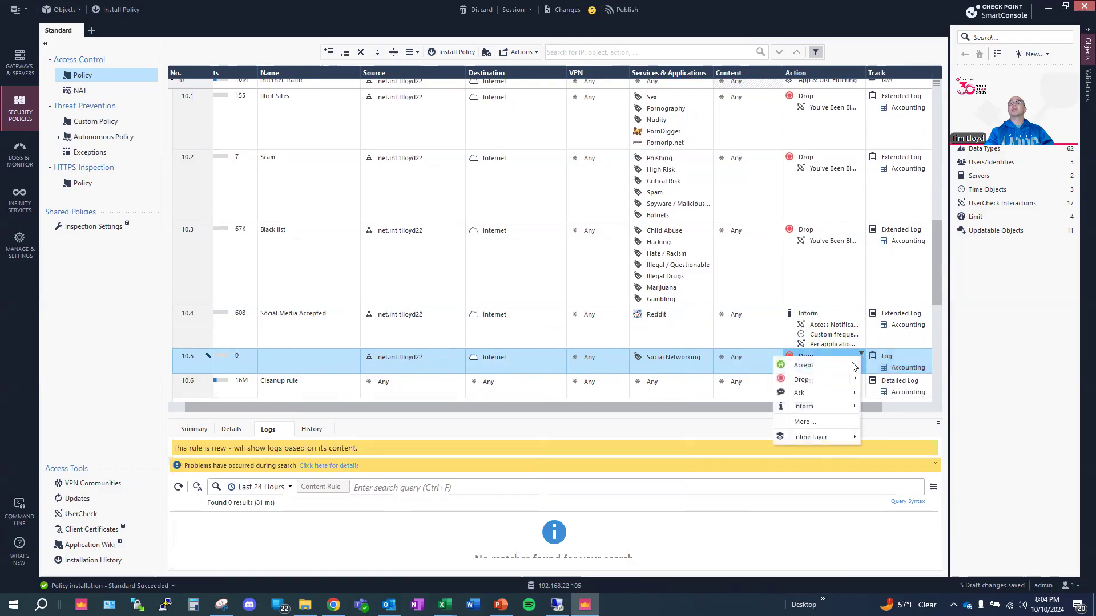
mouse_move(851, 385)
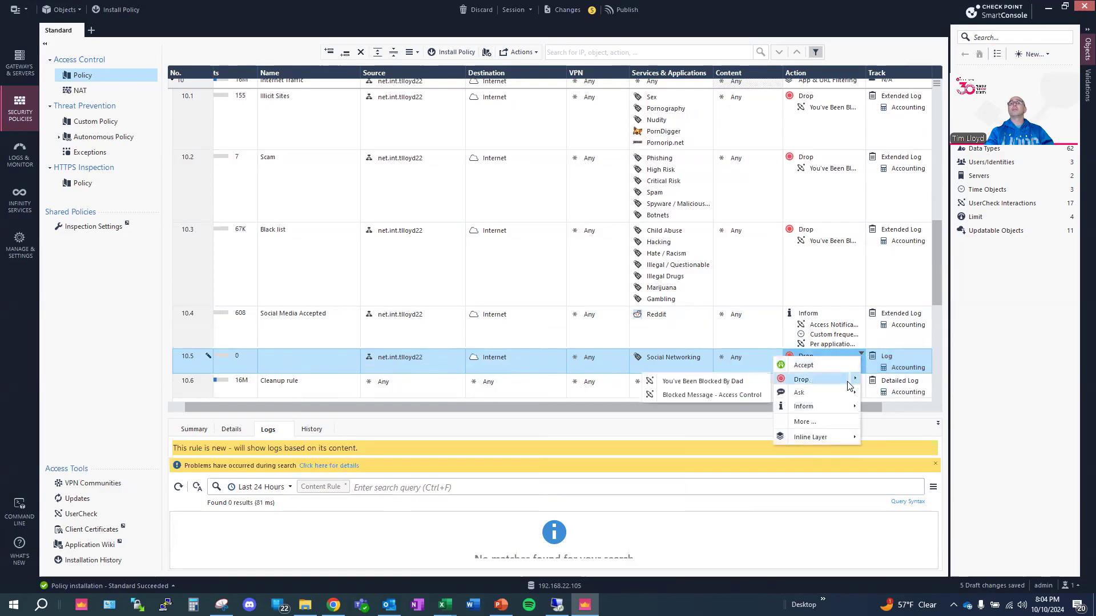
left_click(733, 396)
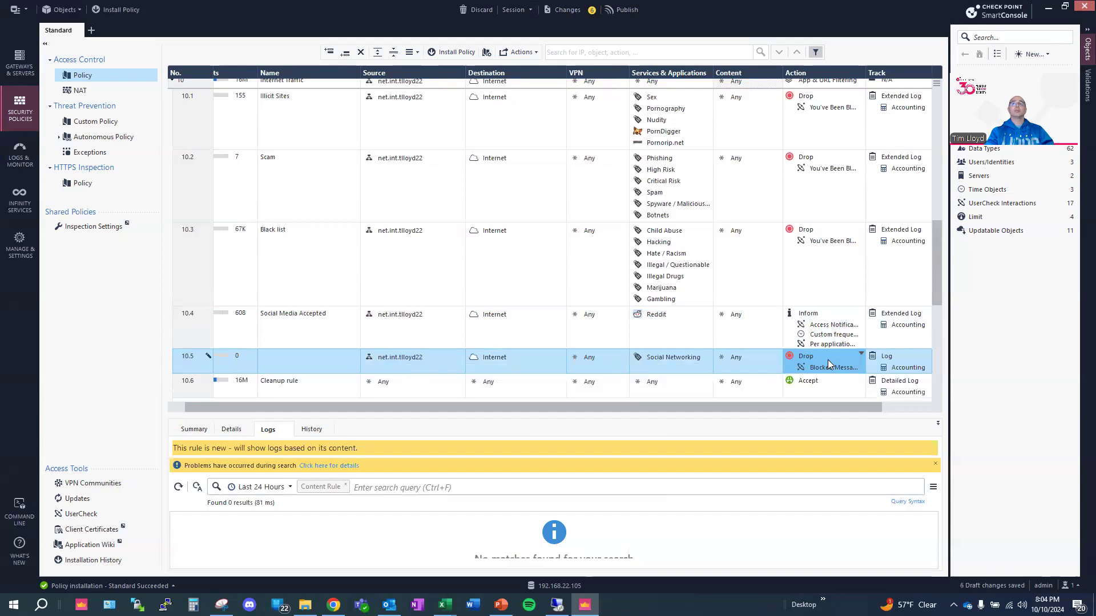
Step: Discard all draft changes made for the new Social Networking rule
left_click(474, 10)
left_click(575, 335)
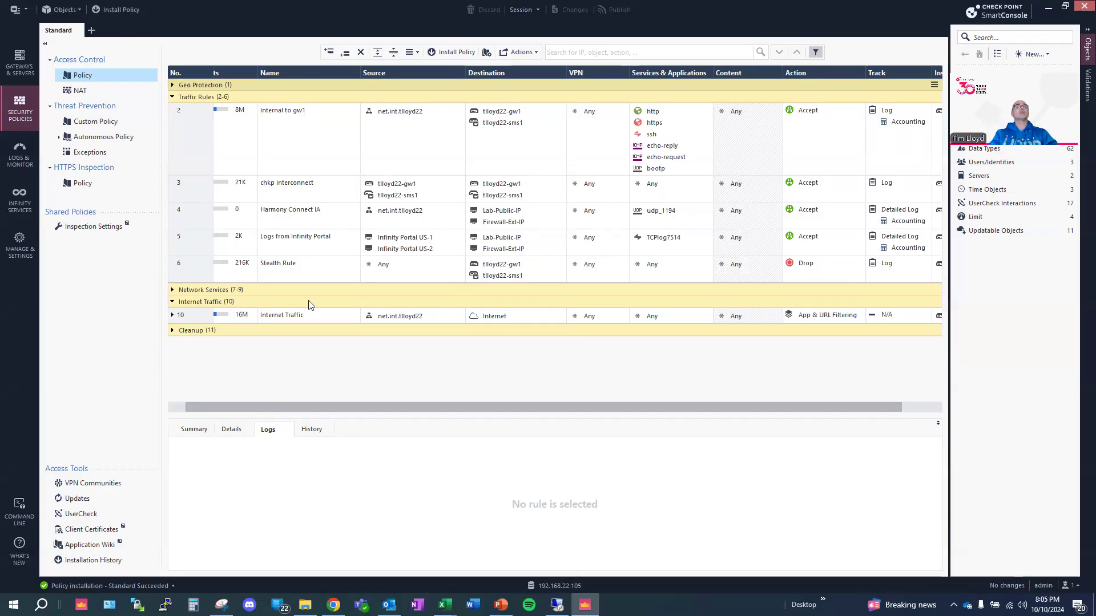
Step: Insert a new rule directly below rule 10.3, Black list, and copy that rule's source network and Internet destination into it
left_click(176, 318)
left_click(175, 317)
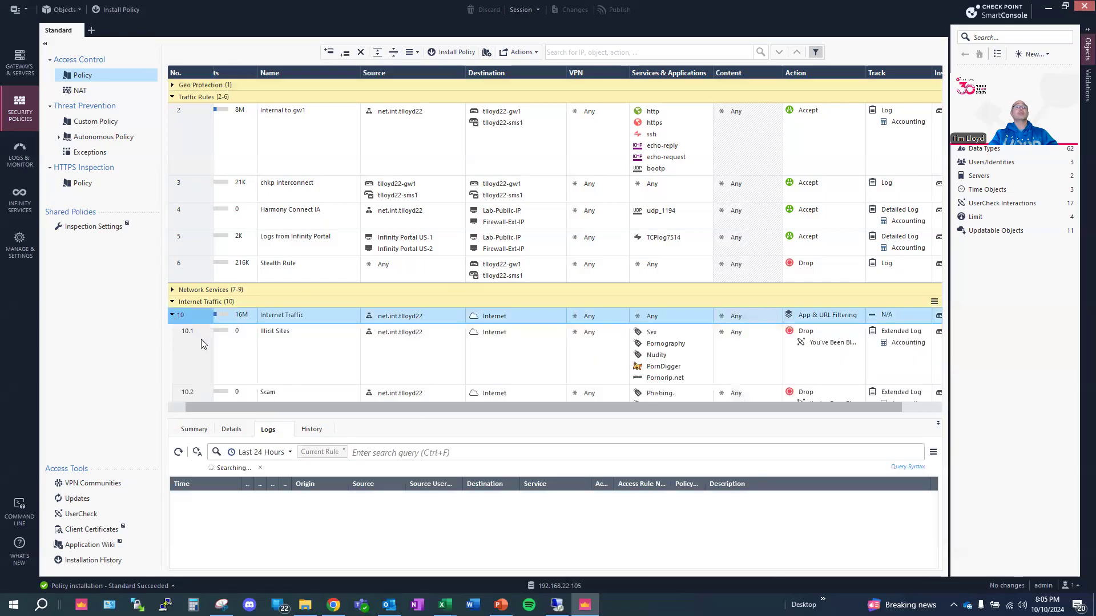
scroll(601, 337, "down", 3)
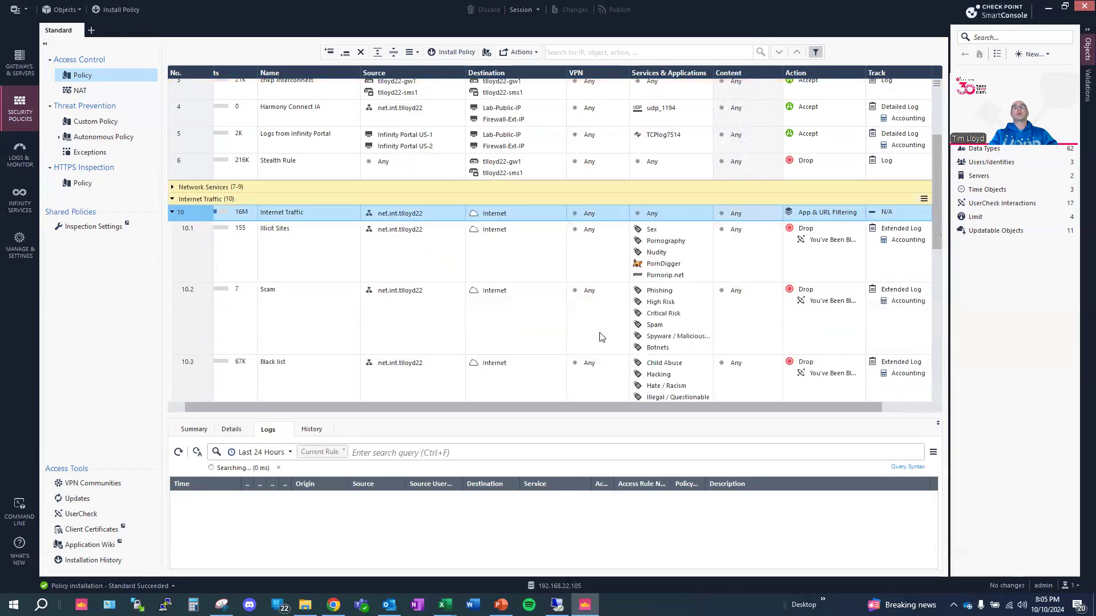
scroll(601, 337, "down", 3)
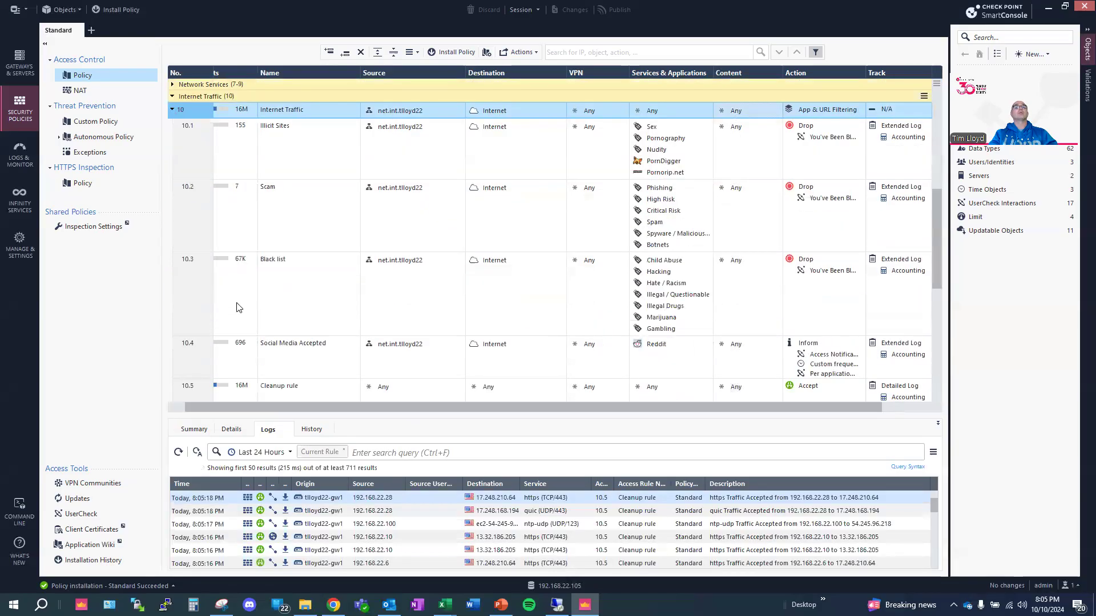
left_click(239, 308)
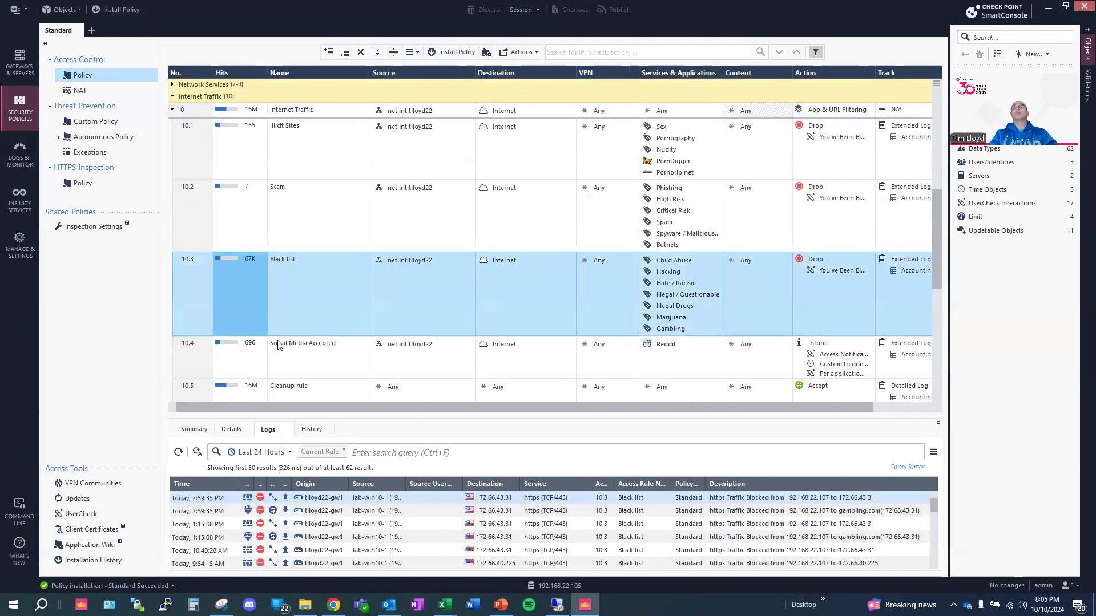
right_click(196, 307)
left_click(173, 319)
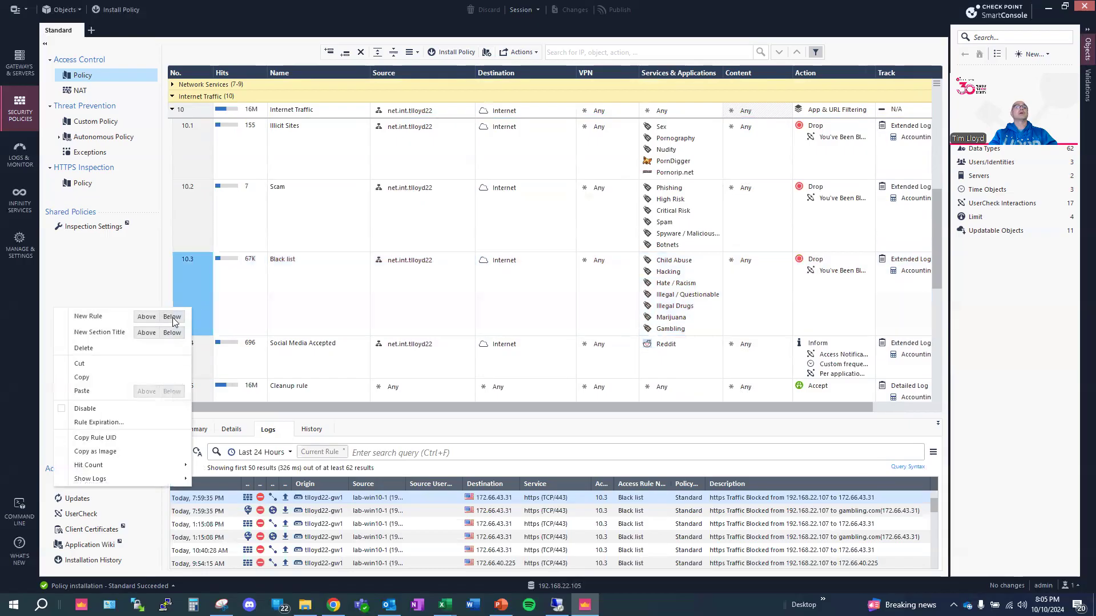
left_click_drag(410, 260, 407, 344)
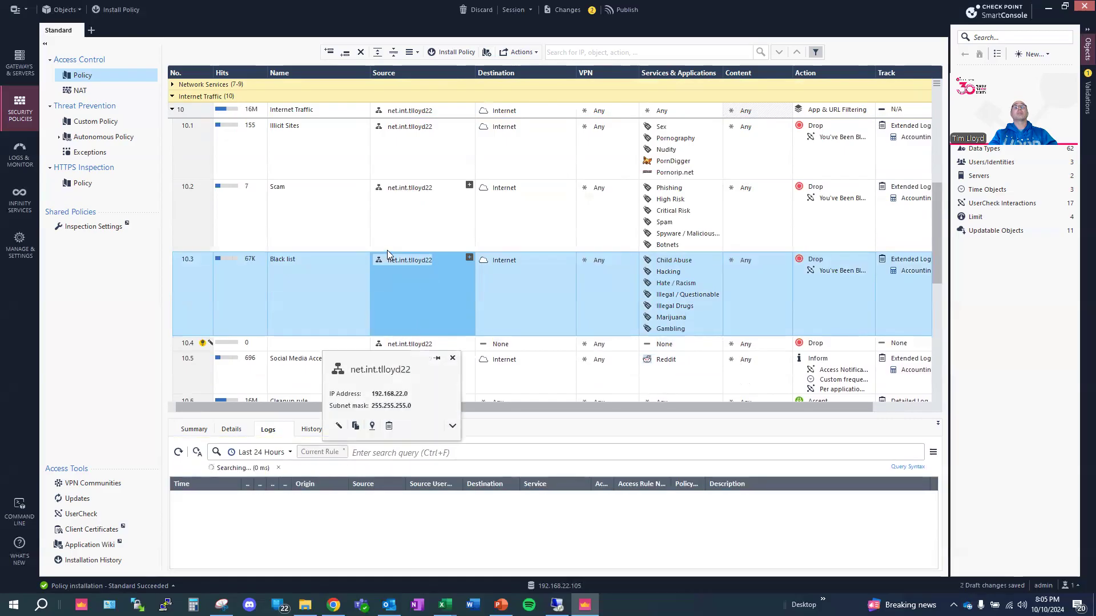
left_click_drag(512, 265, 508, 346)
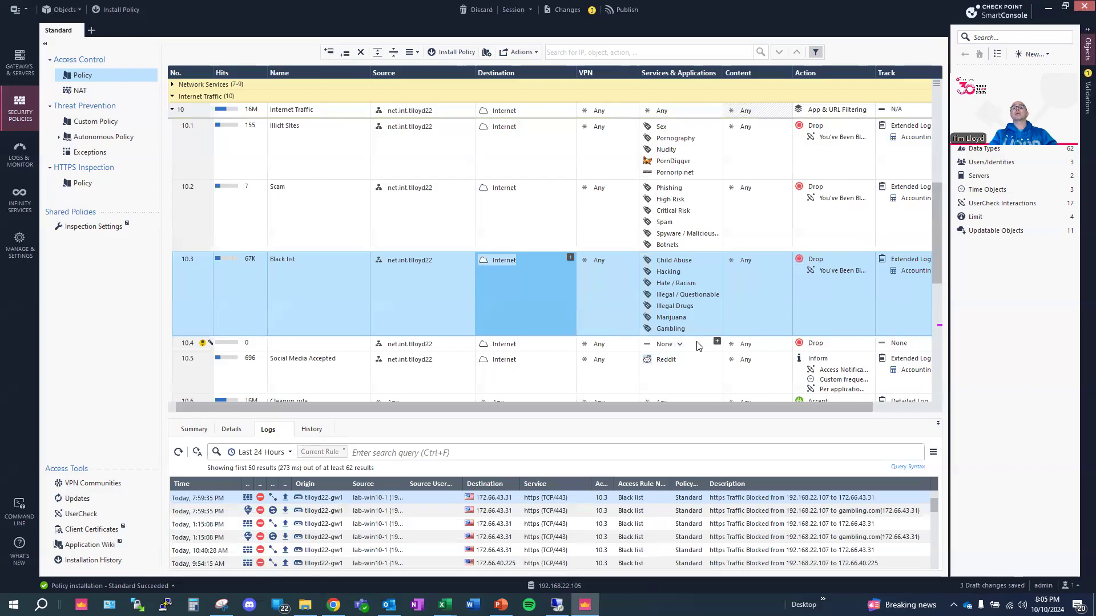
Step: Add the Dropbox-web upload application to the Services & Applications of the new rule 10.4
left_click(717, 342)
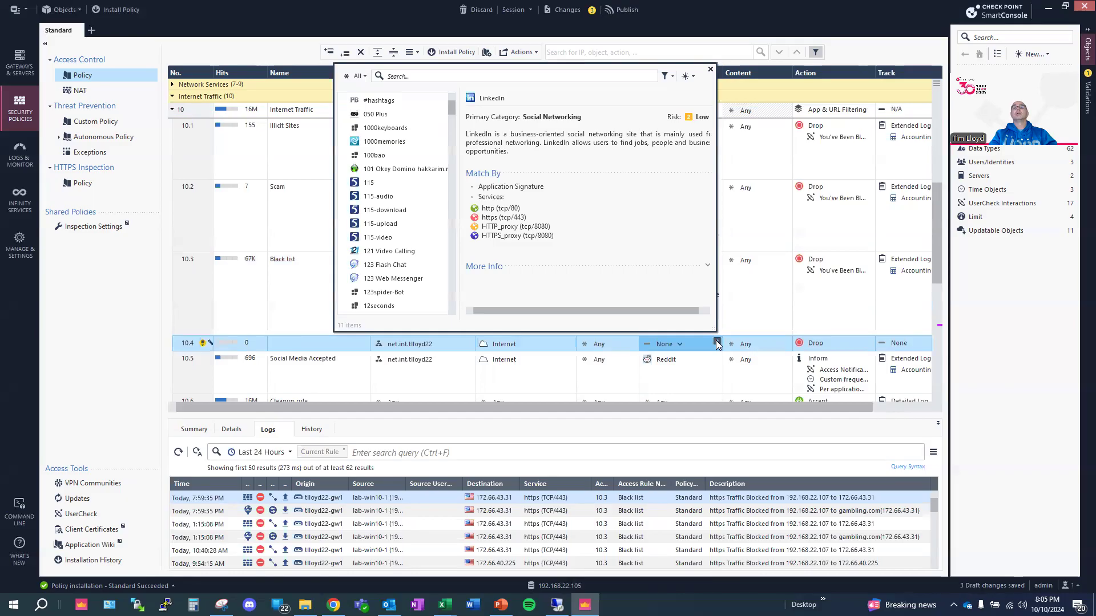
type("dropbox")
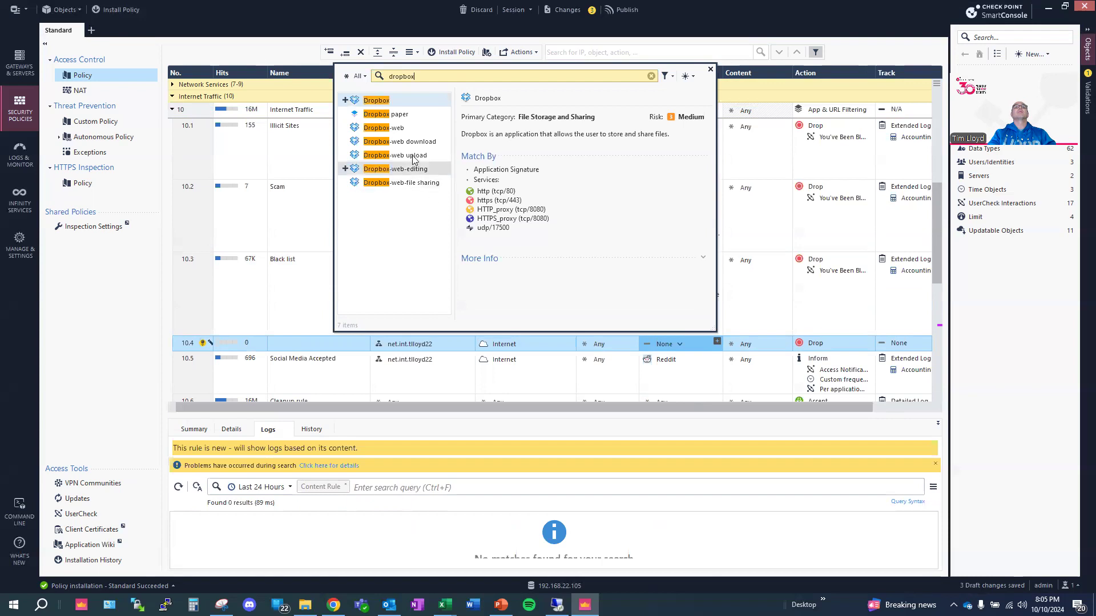
left_click(346, 156)
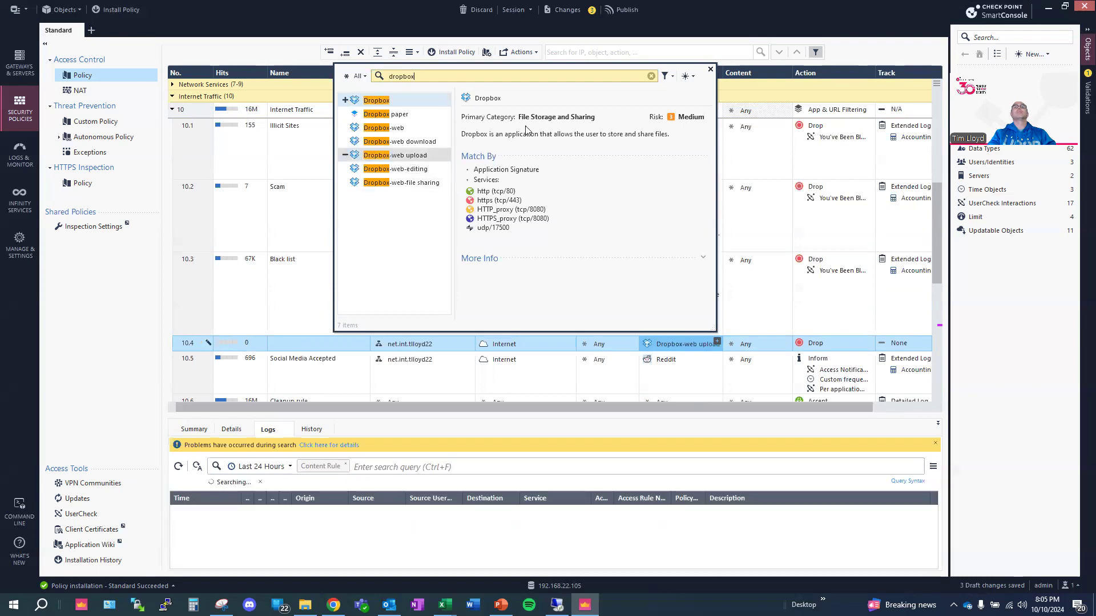
left_click(709, 70)
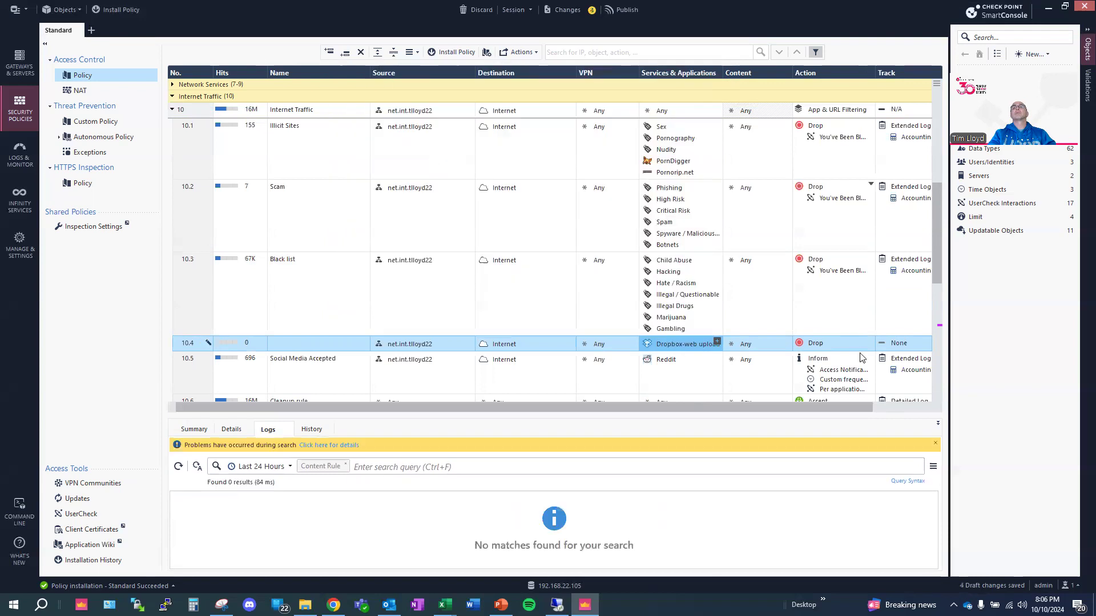
Step: Set the action of the new rule 10.4 to Drop with the Blocked Message - Access Control notification
left_click(870, 341)
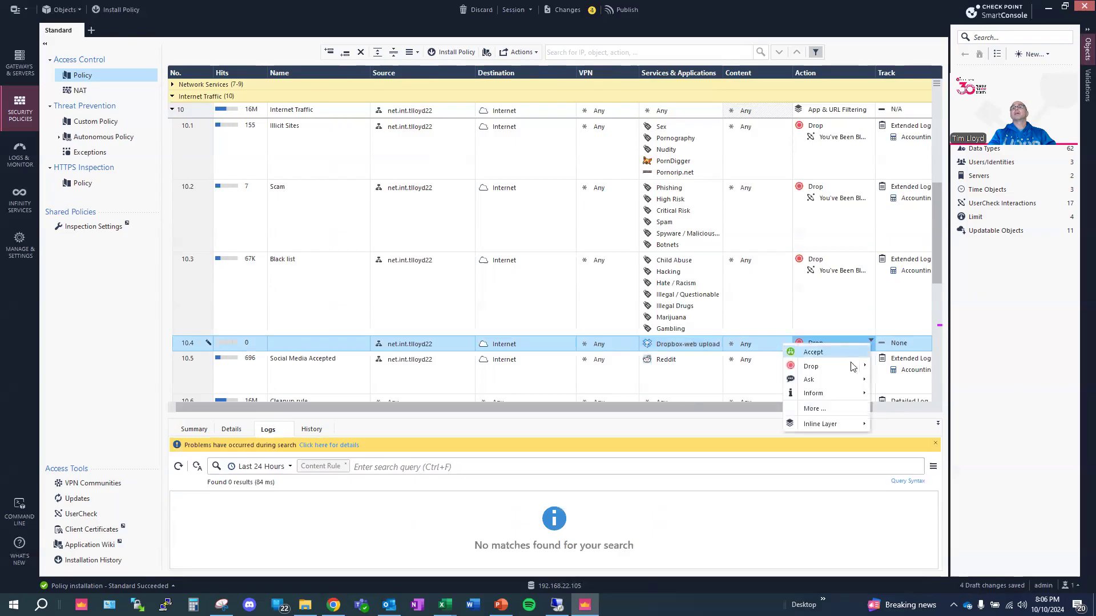
mouse_move(840, 402)
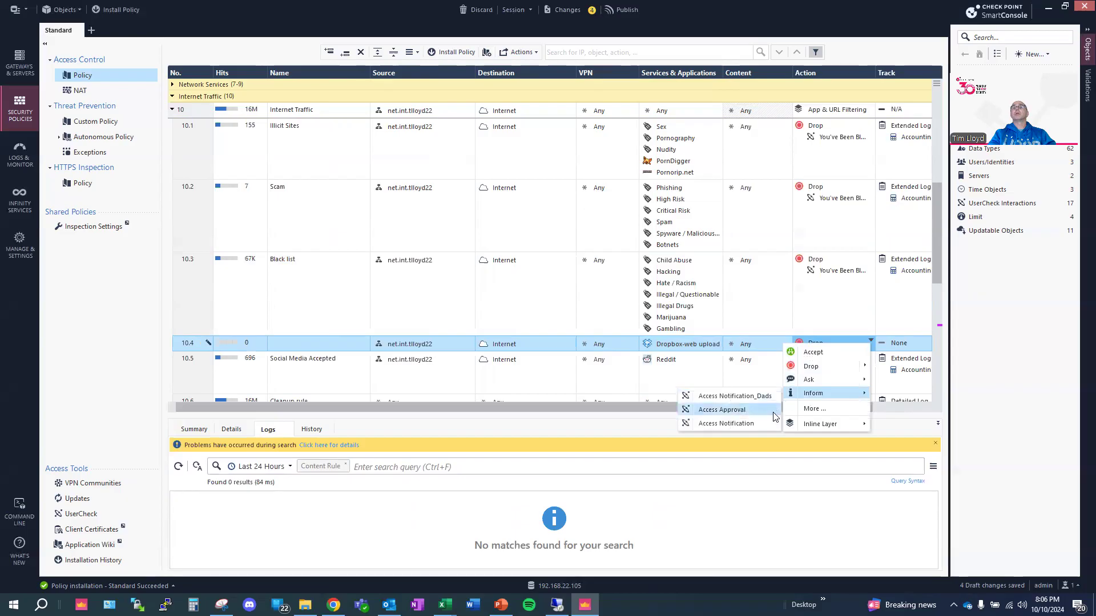
left_click(830, 367)
left_click(869, 343)
mouse_move(866, 371)
left_click(765, 380)
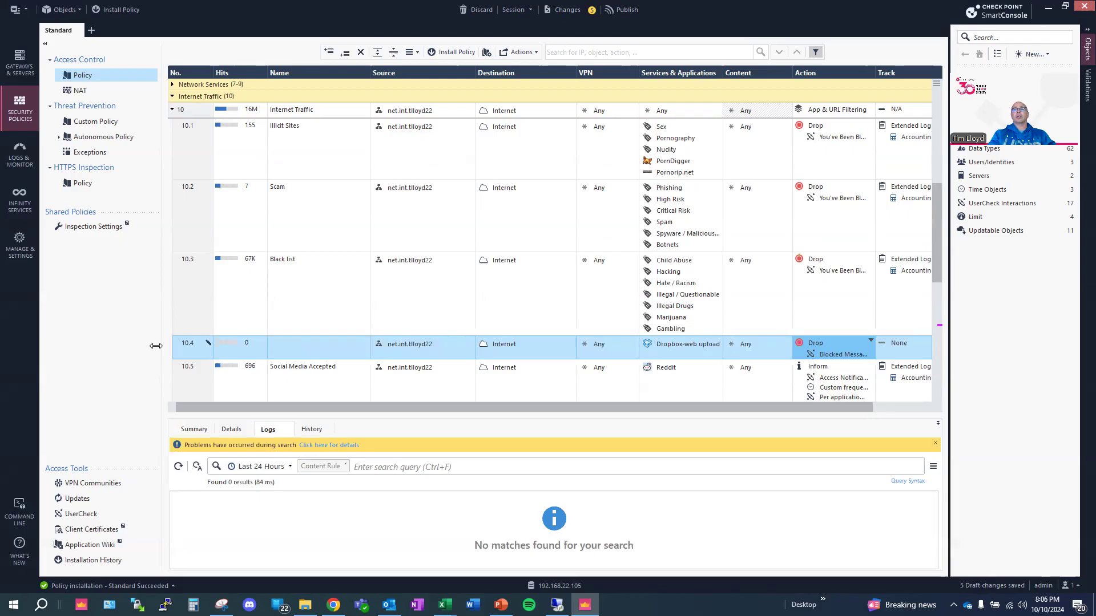
Step: Add the Netflix application alongside Dropbox-web upload in the Services & Applications of rule 10.4
left_click(717, 342)
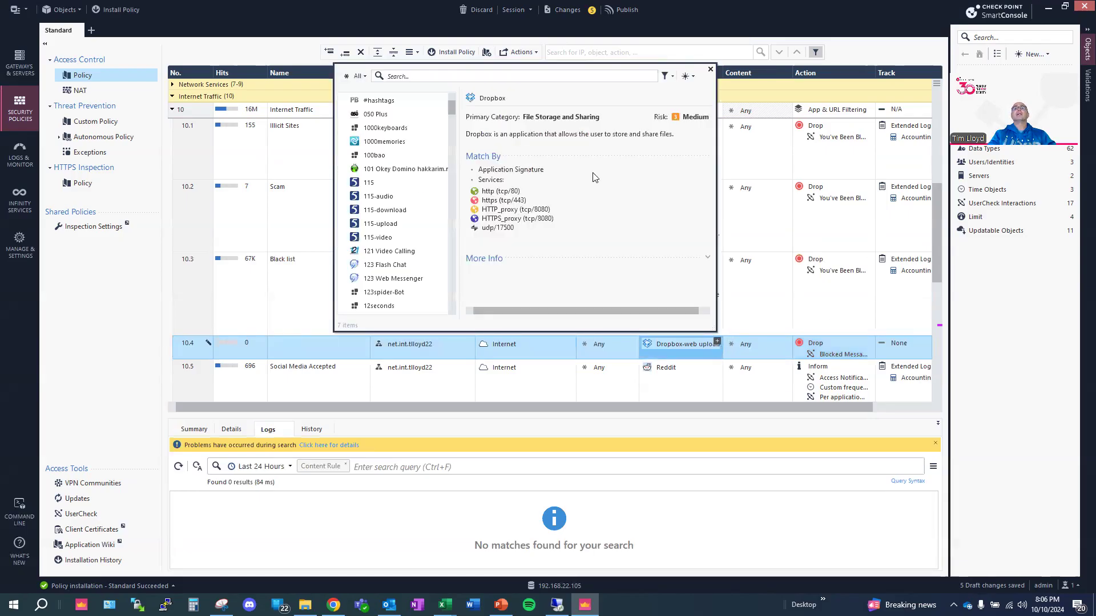
type("netfli")
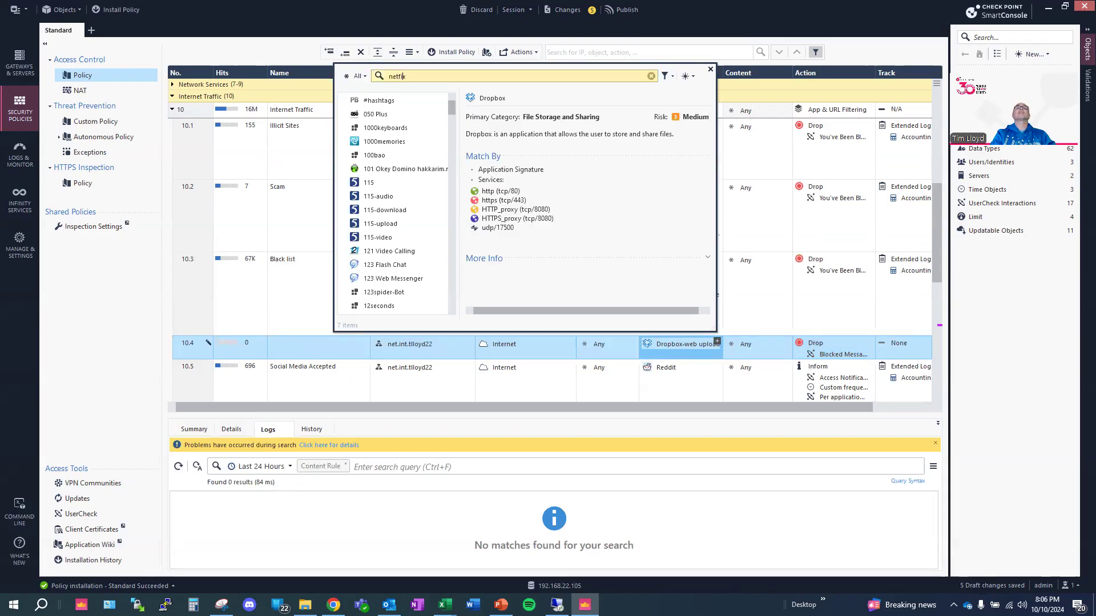
key("BackSpace")
key("BackSpace")
type("li")
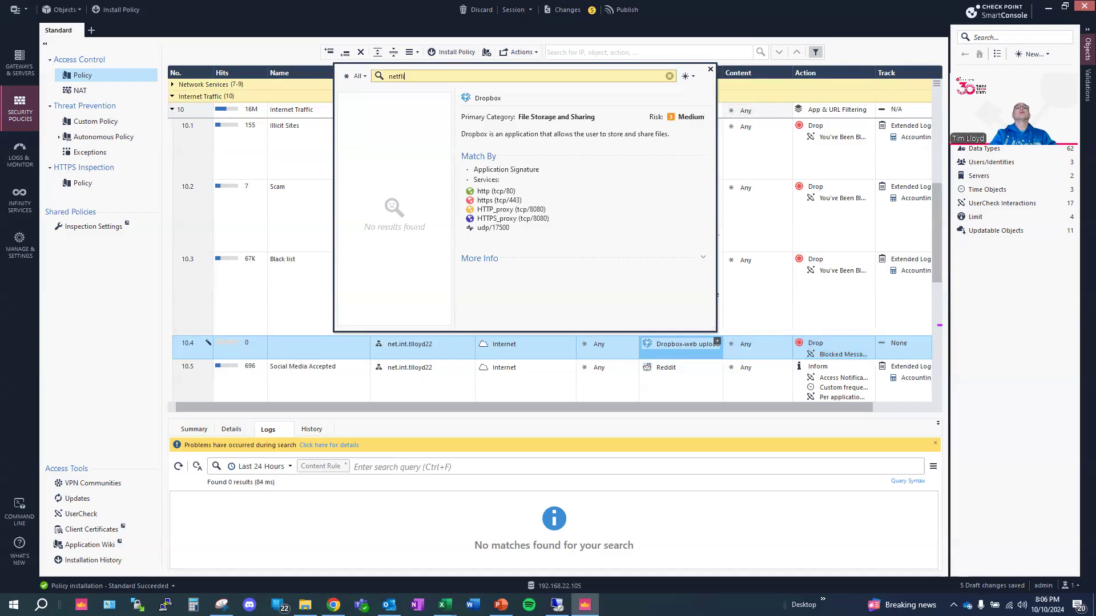
type("x")
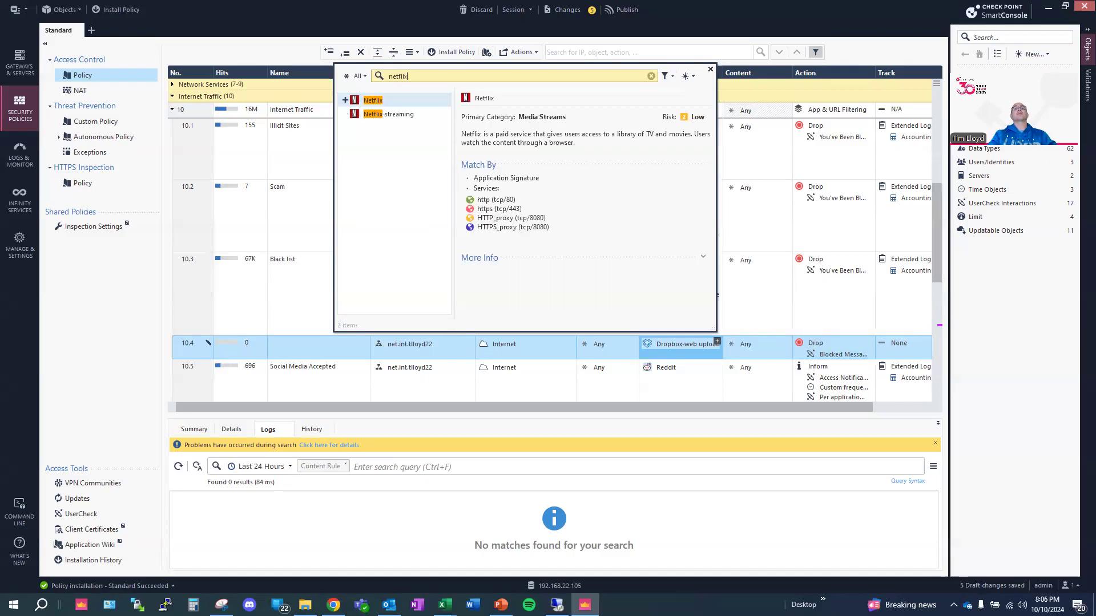
left_click(346, 100)
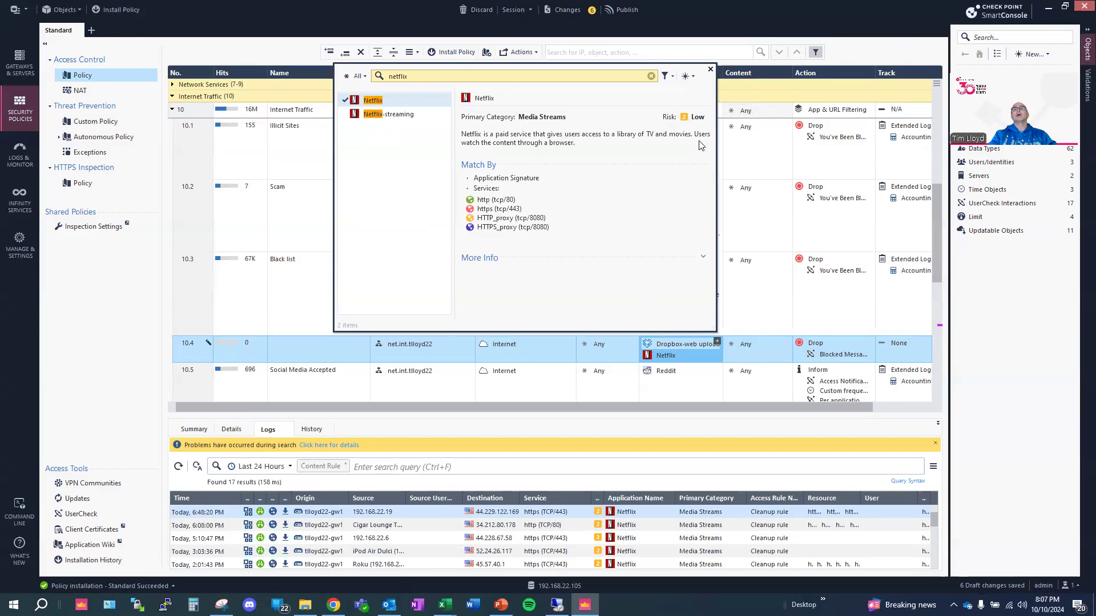
left_click(683, 50)
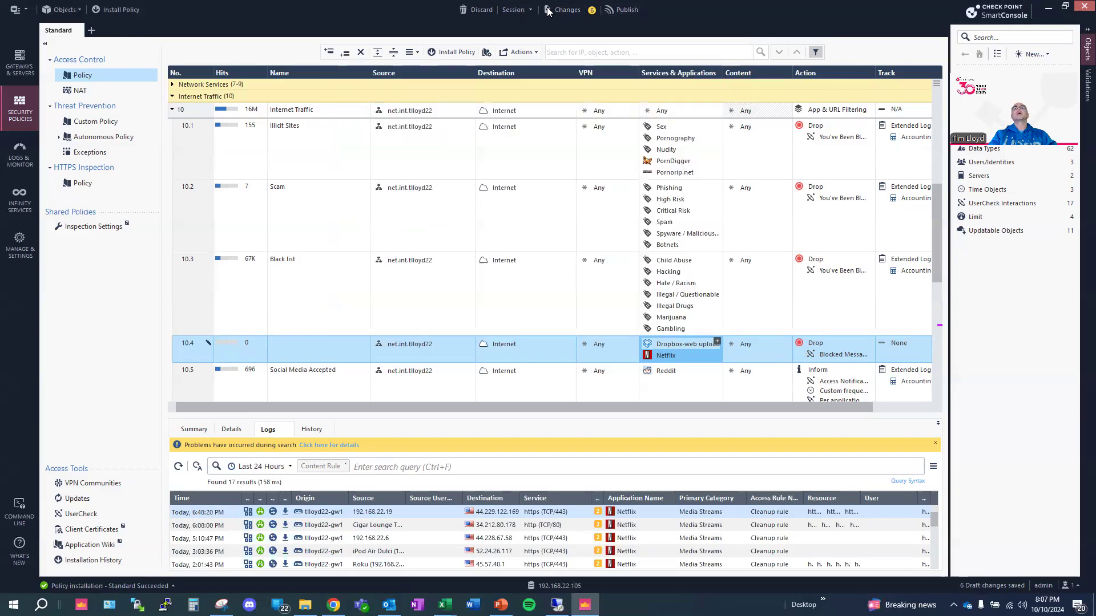
Step: Discard all draft changes made for the Dropbox and Netflix rule
left_click(517, 9)
left_click(482, 10)
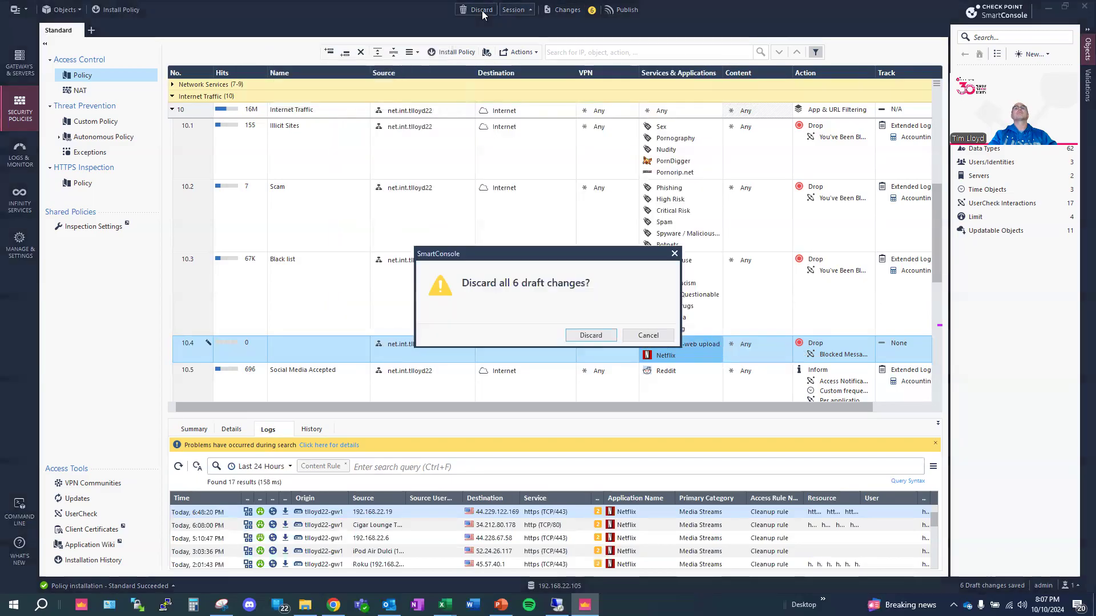
left_click(591, 336)
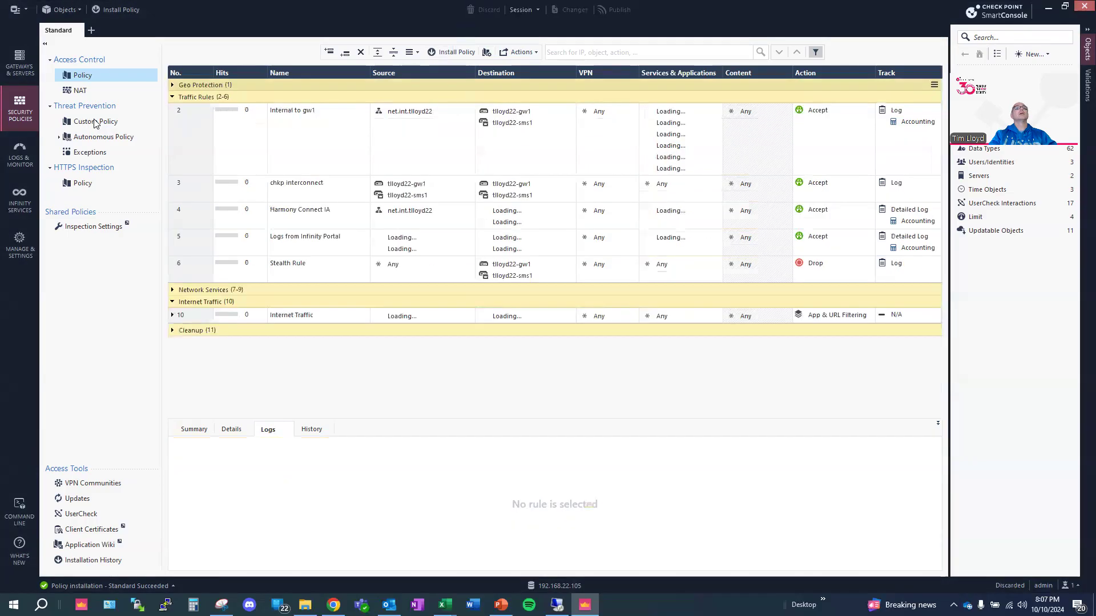
Step: Examine the Threat Protections rule in the Threat Prevention custom policy and the Optimized profile among the available profiles
left_click(96, 124)
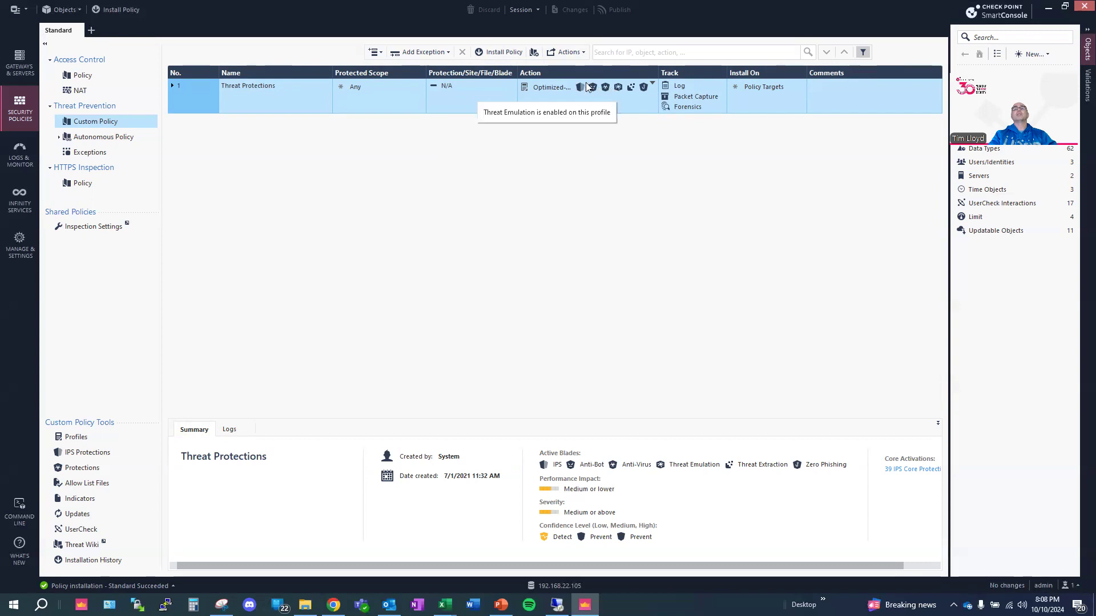
mouse_move(551, 85)
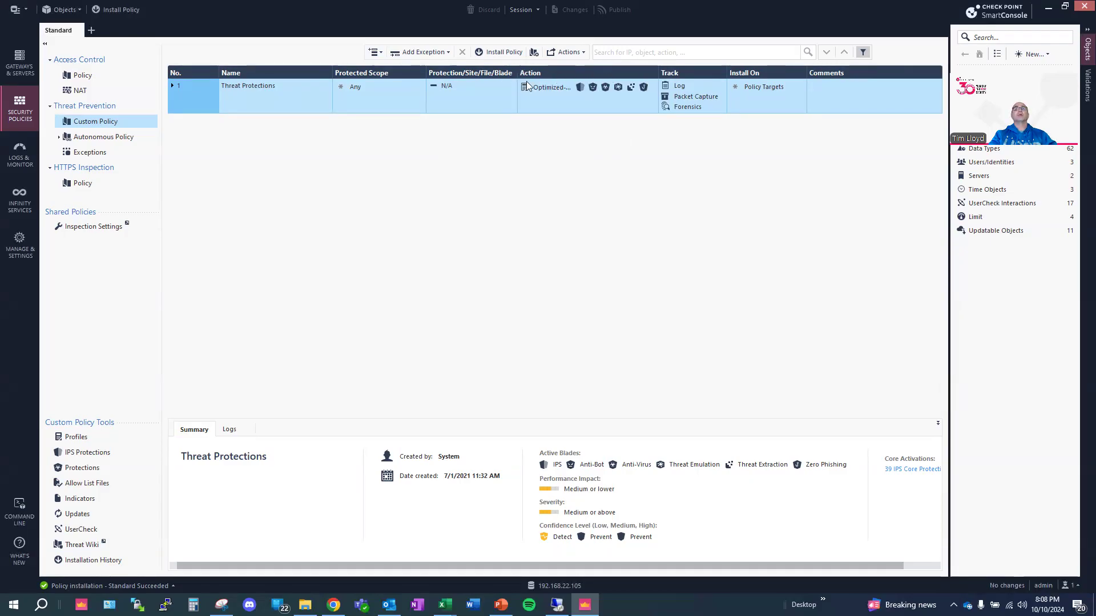
left_click(77, 437)
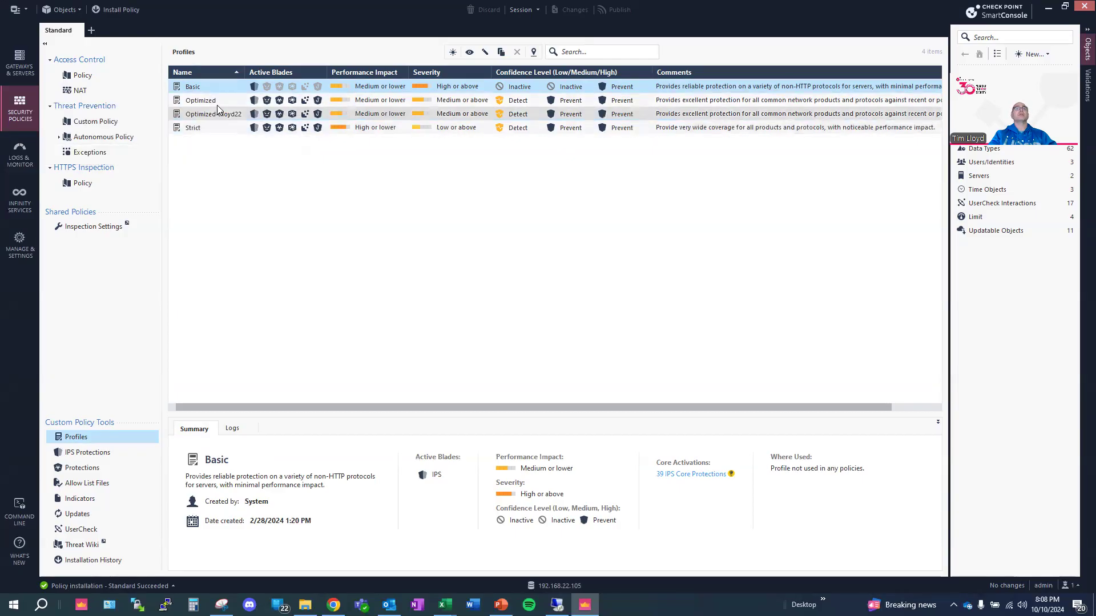
left_click(217, 103)
right_click(217, 103)
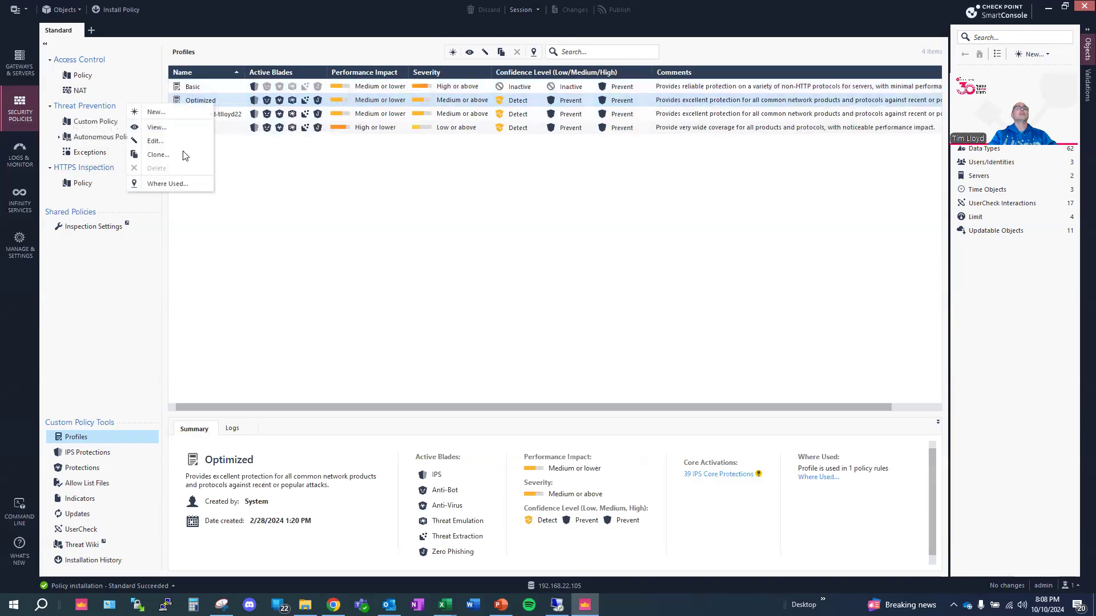
left_click(244, 146)
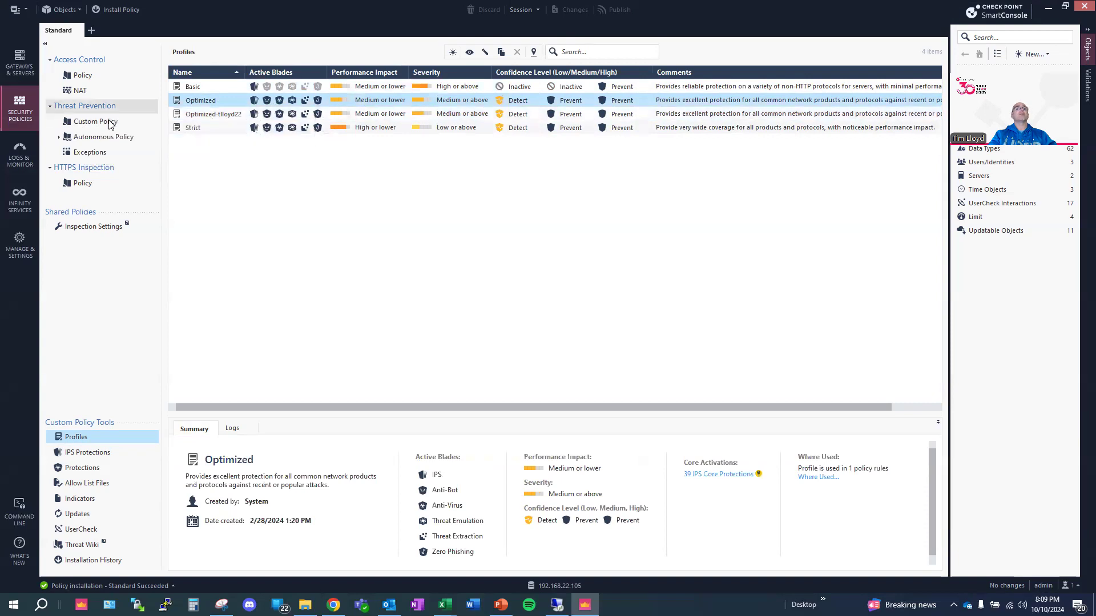
Step: Review the General Policy blade activation settings of the customised Optimized profile without changing them
double_click(227, 115)
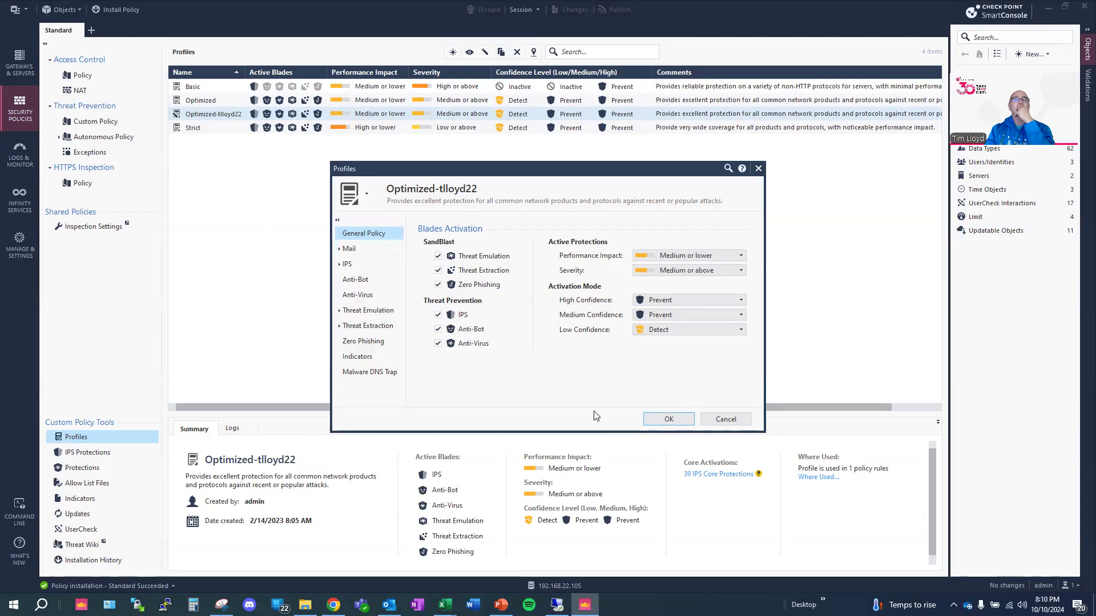
left_click(726, 419)
Step: Search the IPS protections for cve-2022-34228 and examine its performance impact, severity, confidence level and profile action
left_click(105, 453)
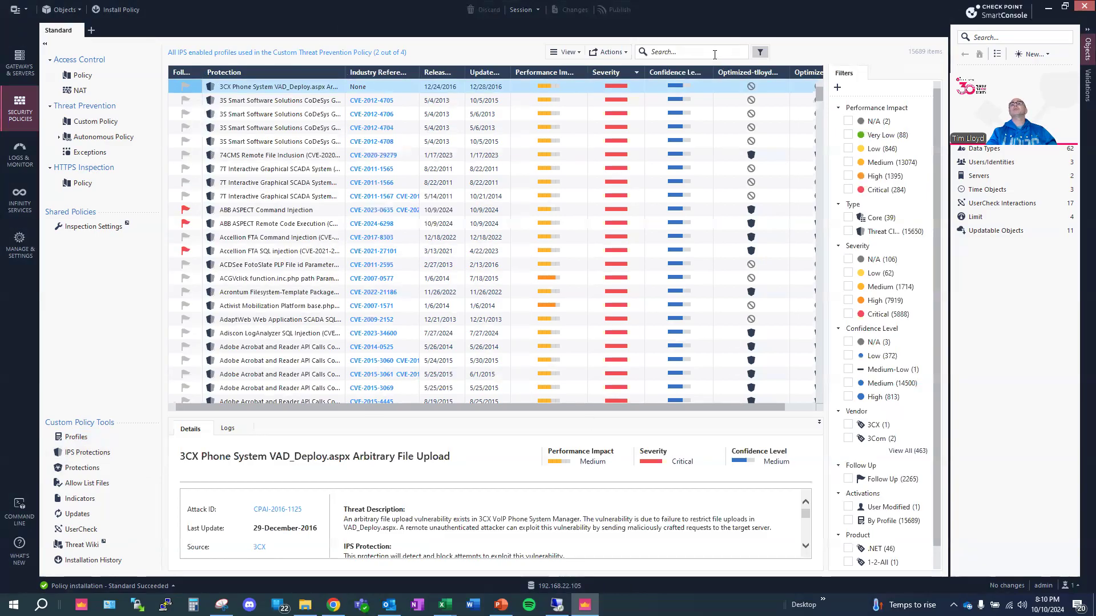
left_click(710, 52)
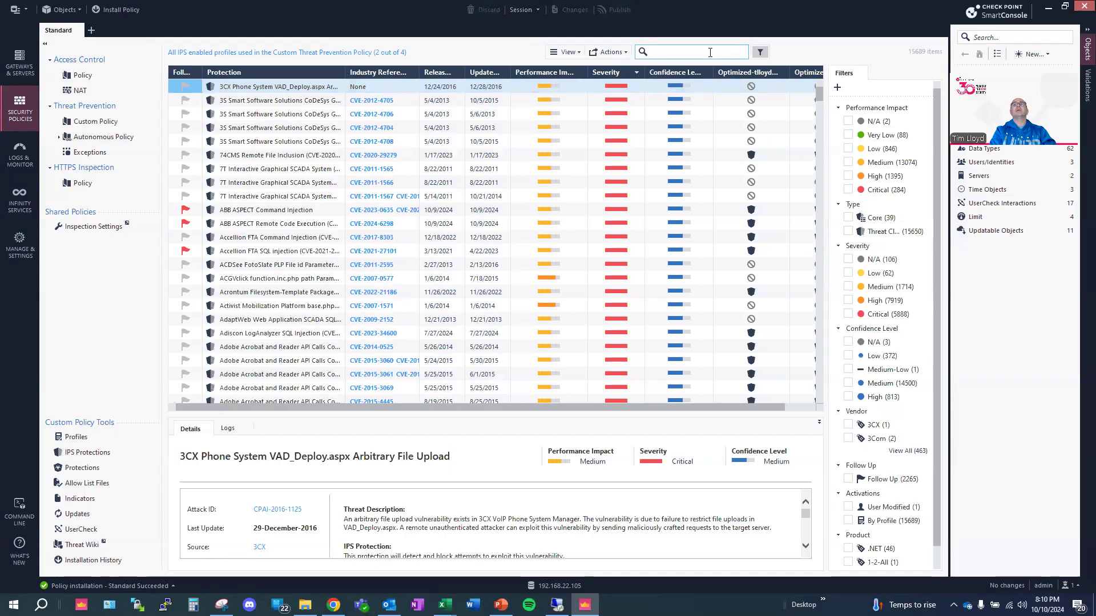
type("x")
key("BackSpace")
type("cve-")
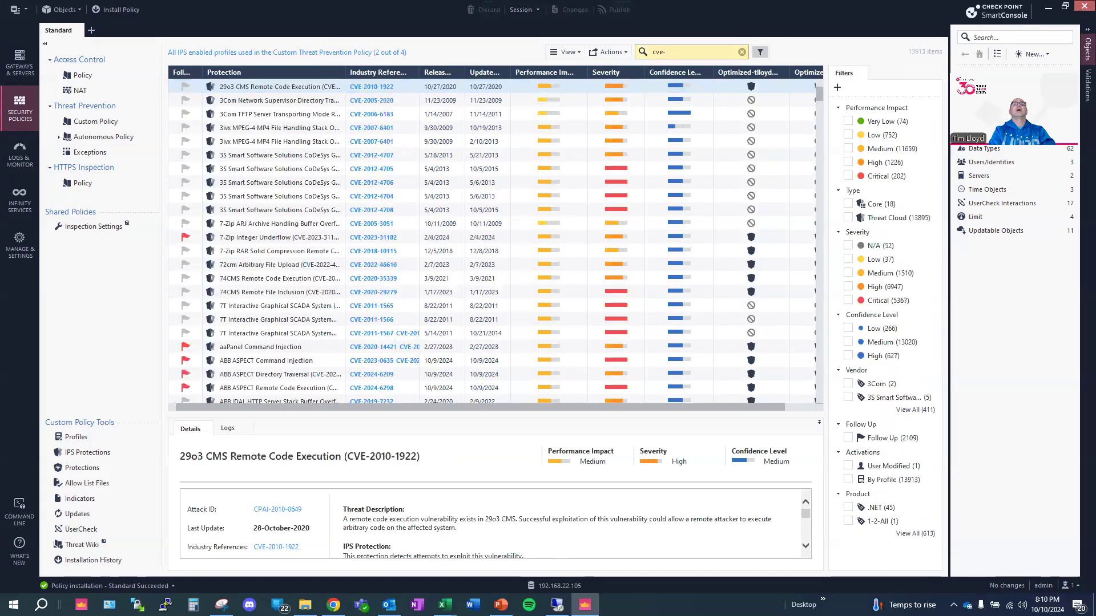
type("2")
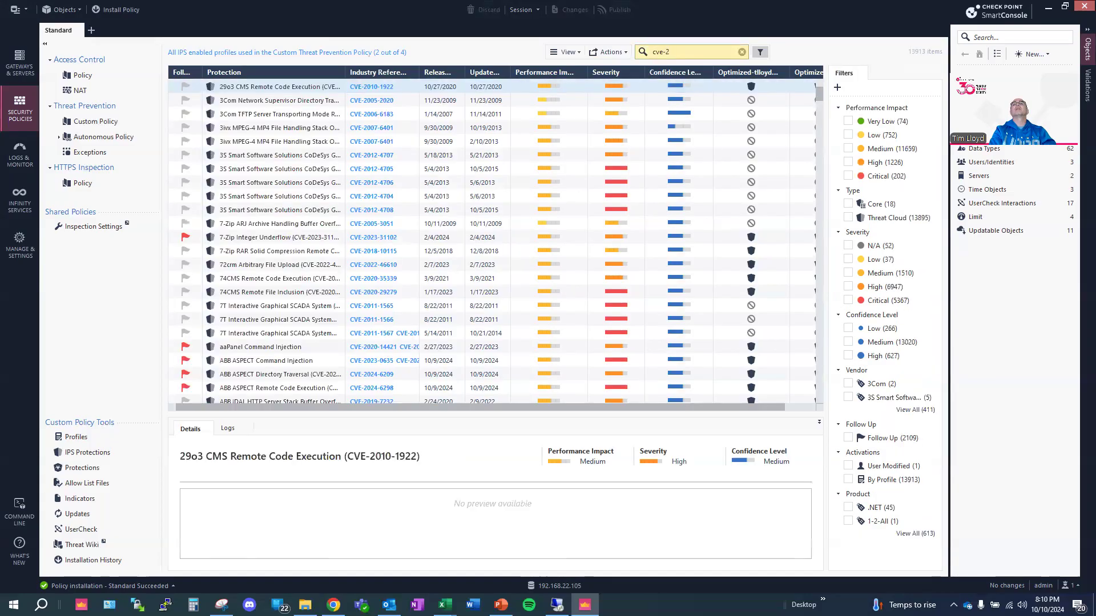
type("022")
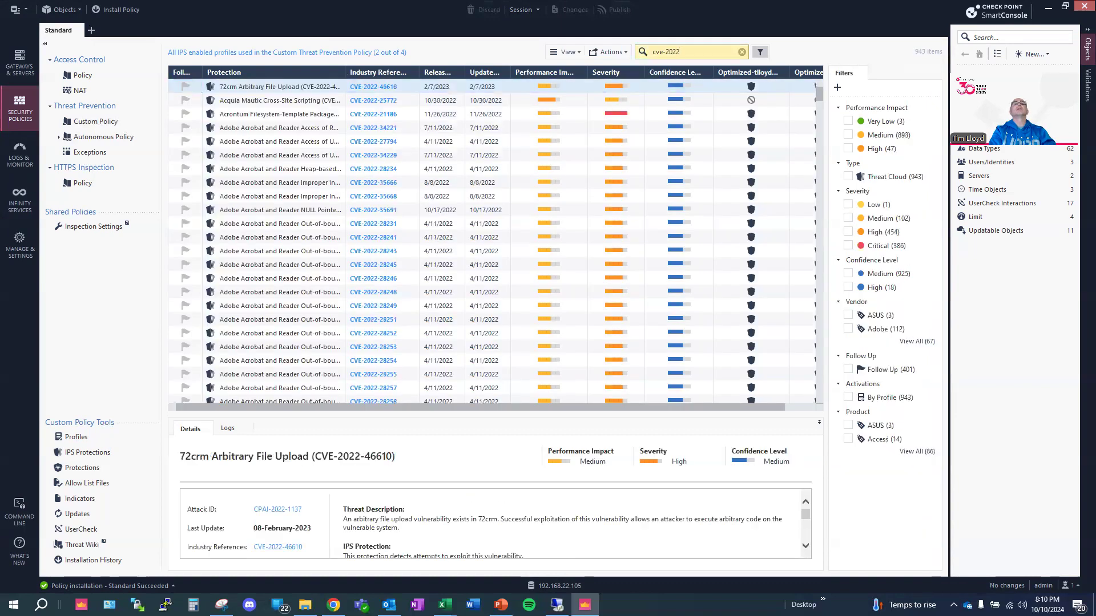
type("-34228")
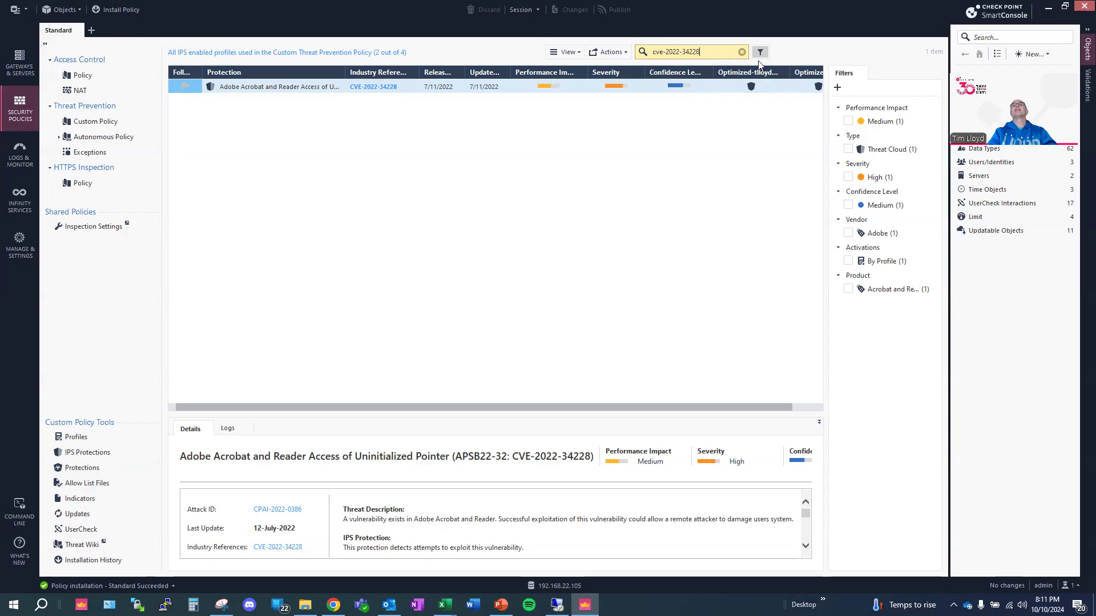
mouse_move(680, 88)
mouse_move(620, 87)
mouse_move(551, 89)
Step: Clear the IPS protection search and view the available action overrides for the CVE-2012-4704 protection in the customised profile
left_click(741, 52)
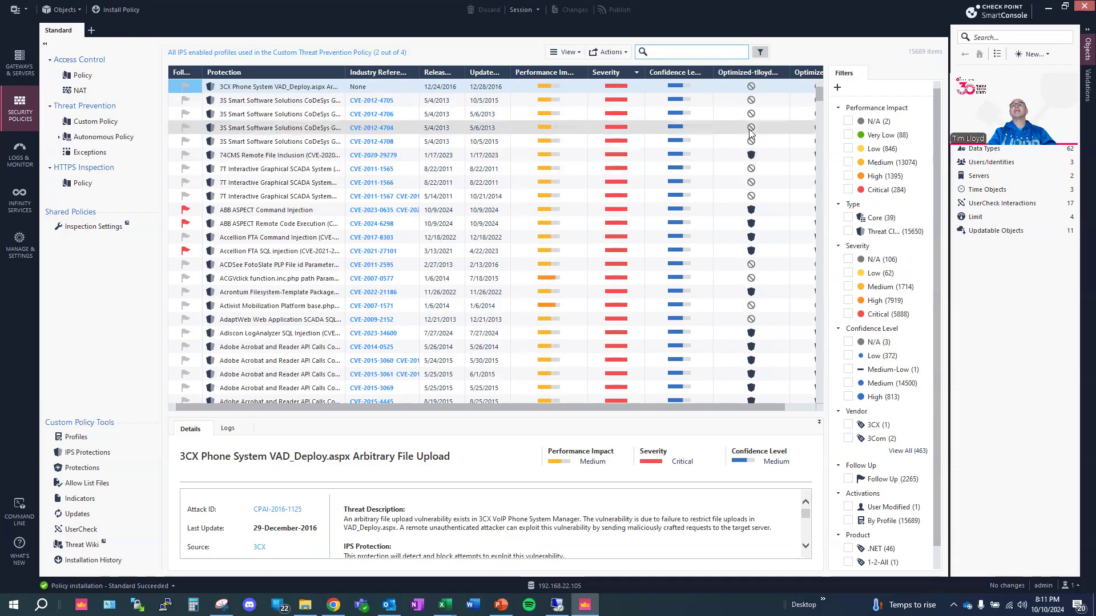
right_click(751, 129)
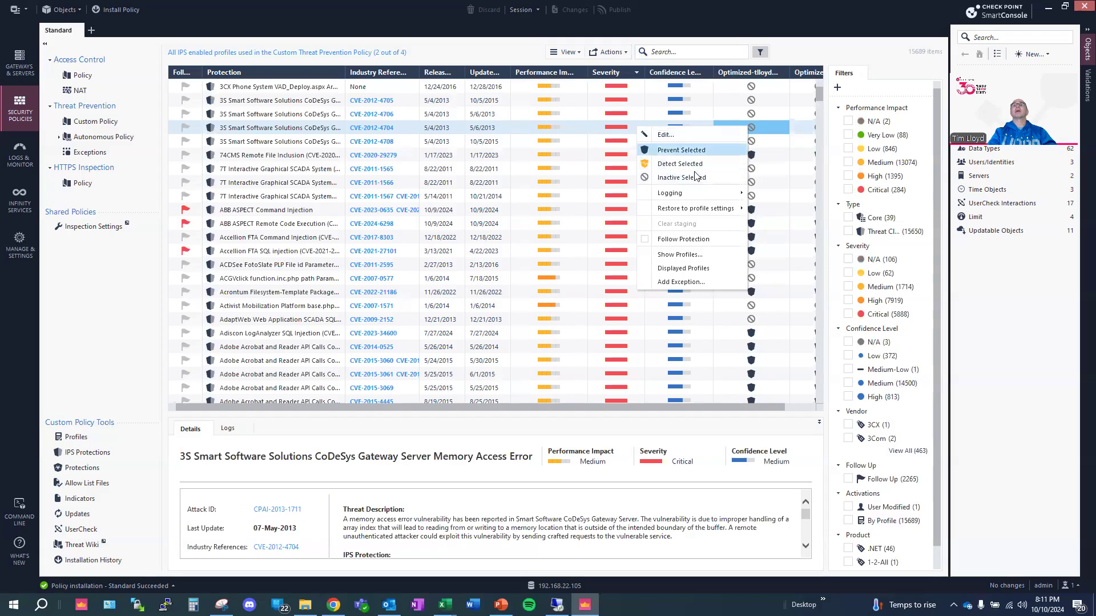
left_click(827, 58)
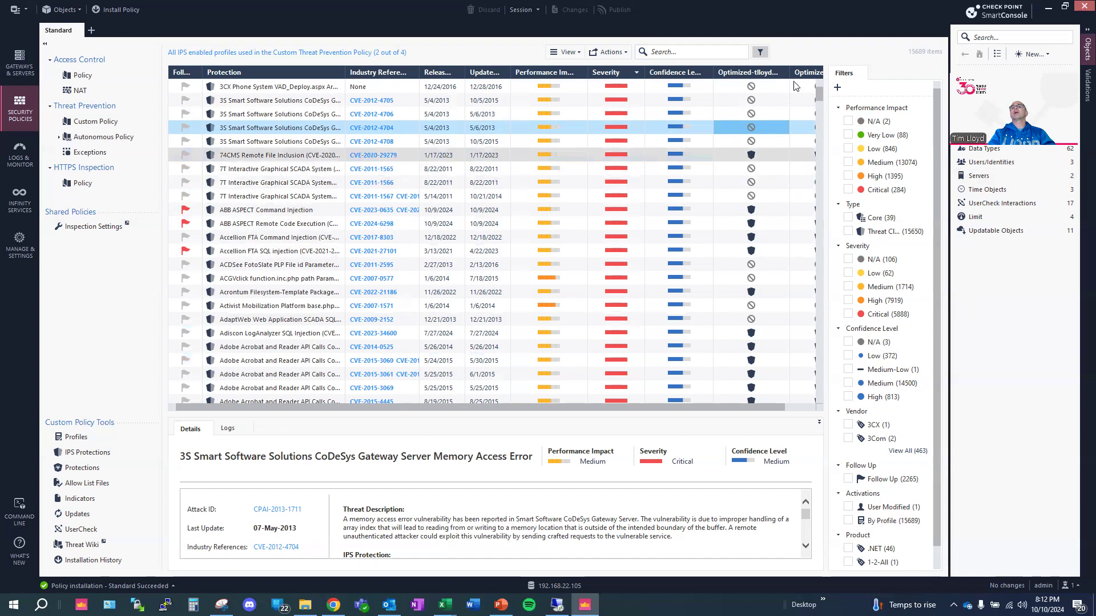
Step: Filter the IPS protections to High severity and Low confidence level and look through the matching protections
left_click(849, 301)
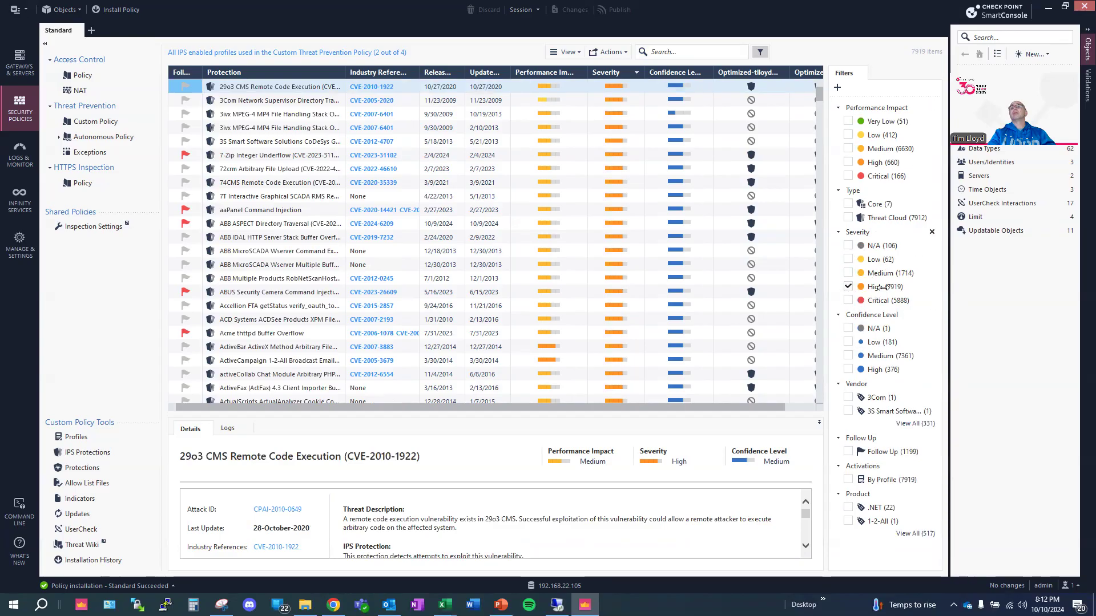
left_click(848, 342)
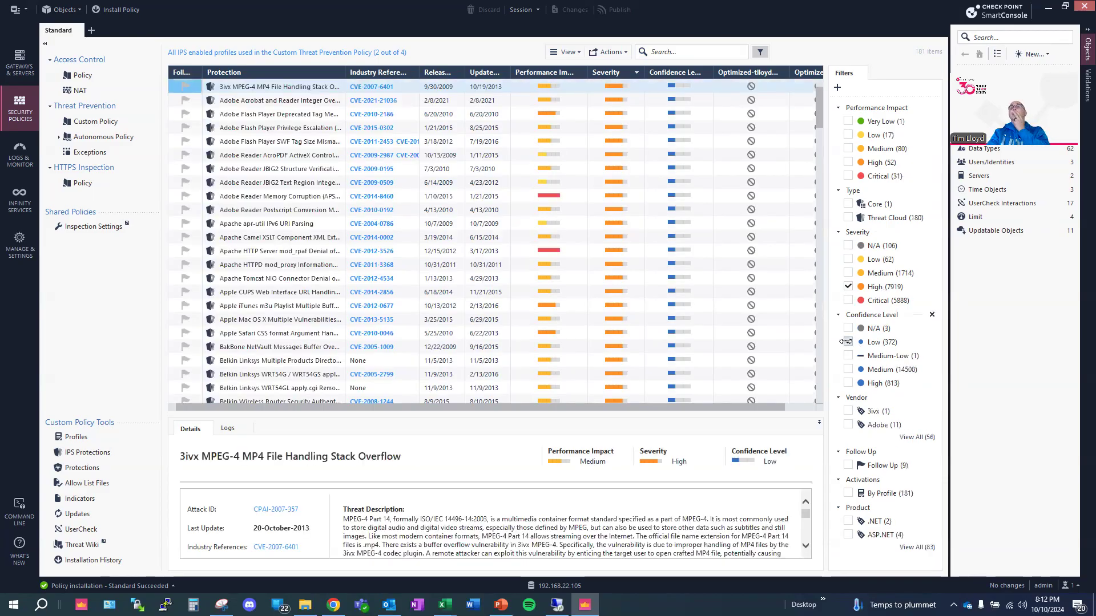
left_click(848, 342)
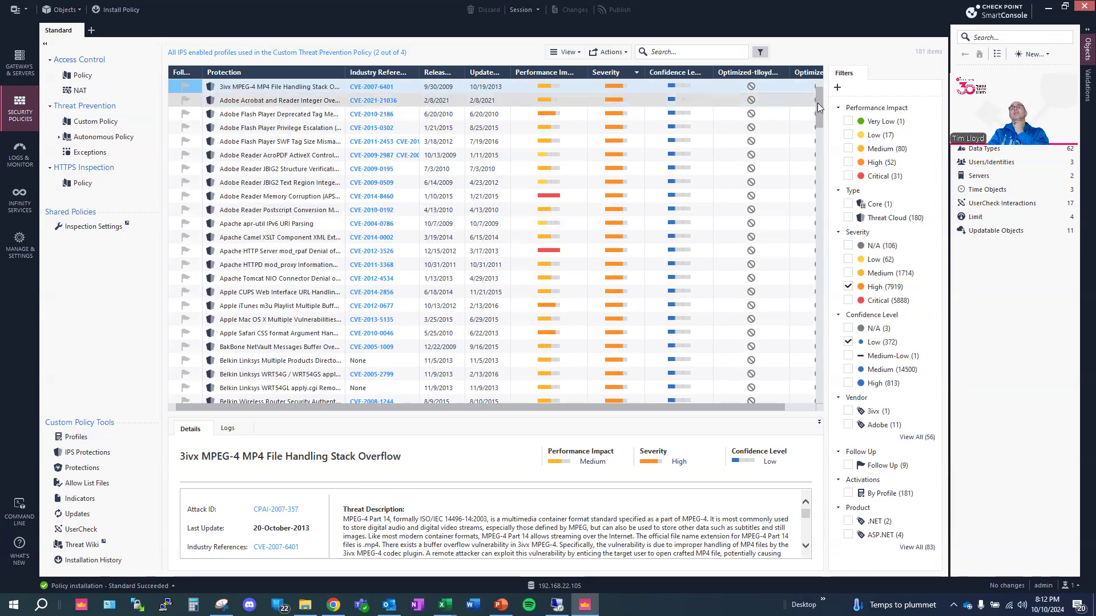
left_click_drag(819, 107, 820, 374)
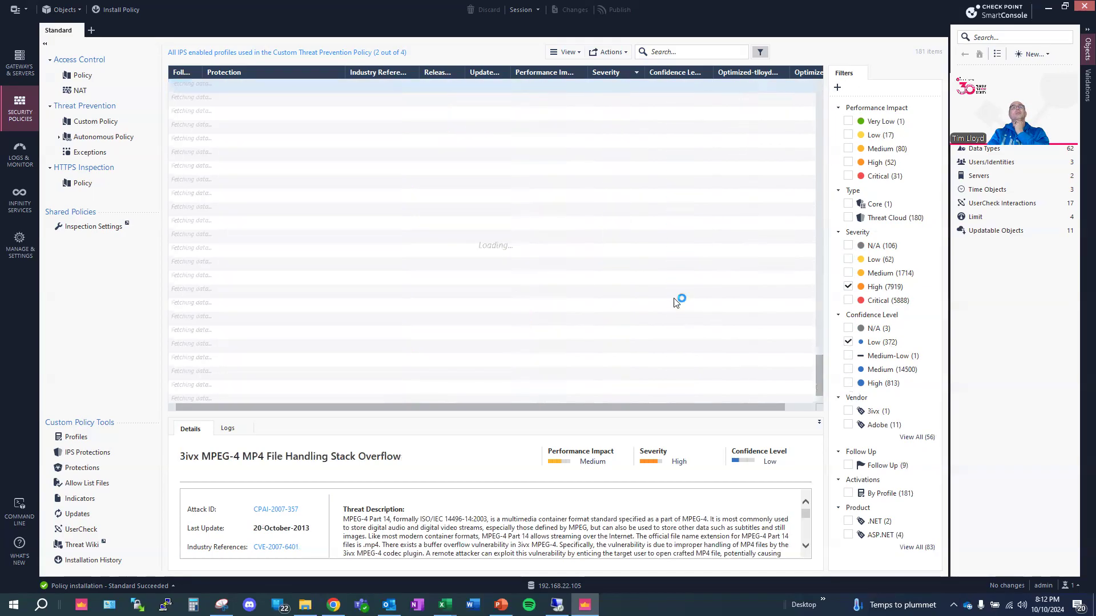
scroll(674, 301, "up", 15)
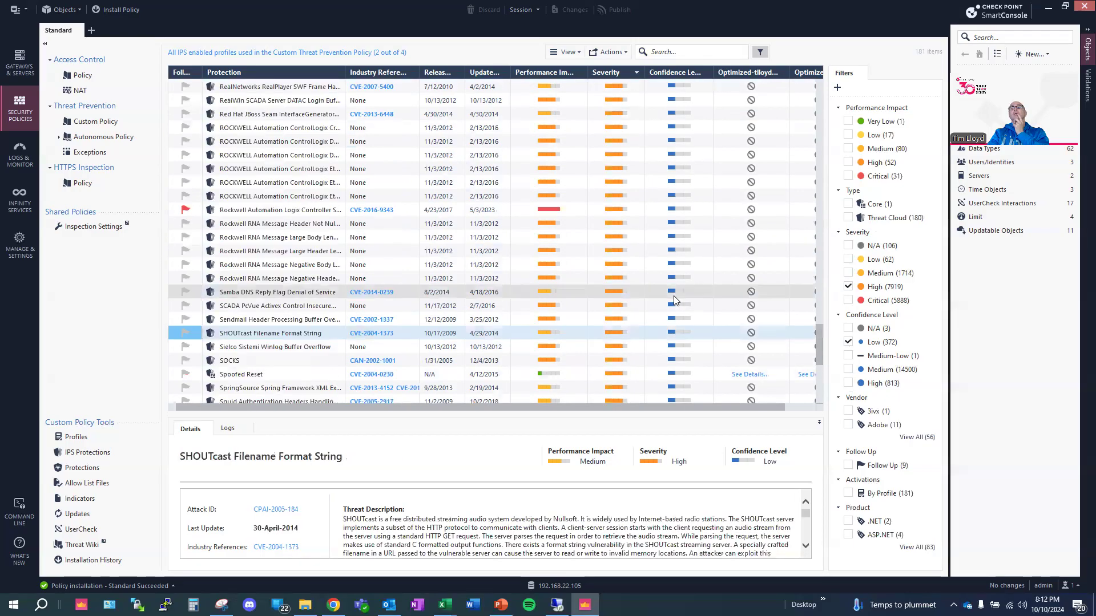
scroll(673, 301, "up", 20)
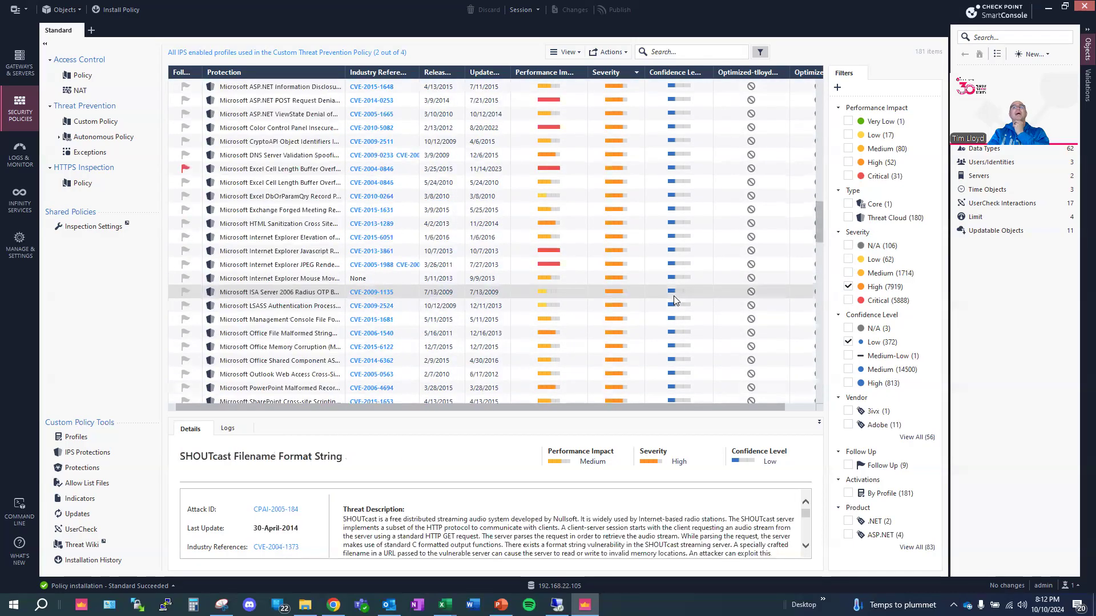
scroll(673, 301, "up", 3)
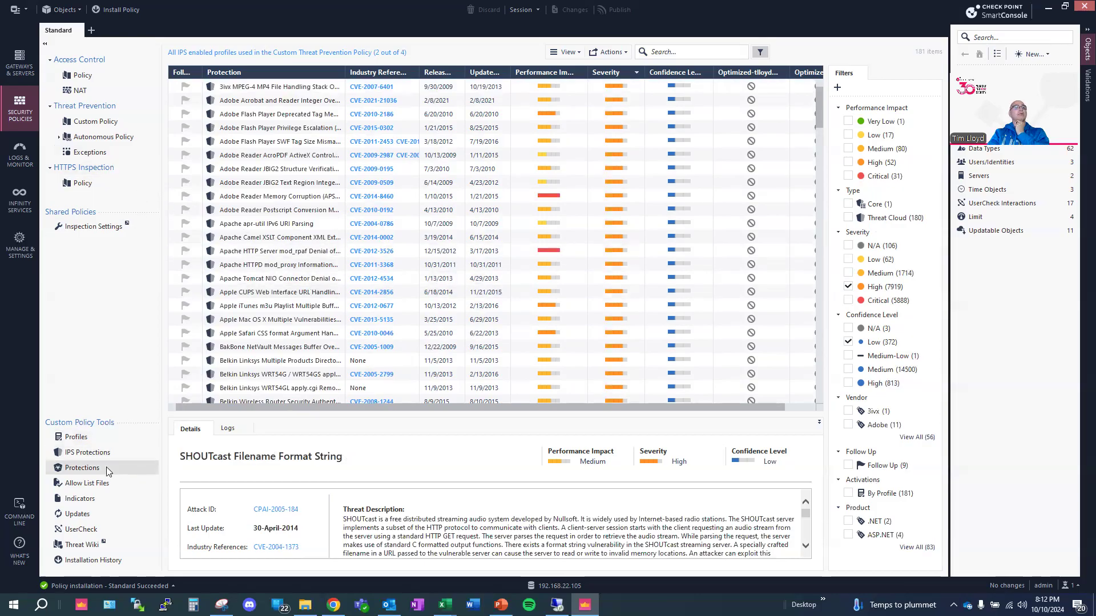
Step: Review the Threat Prevention update schedules and the rules of the HTTPS Inspection policy
left_click(93, 521)
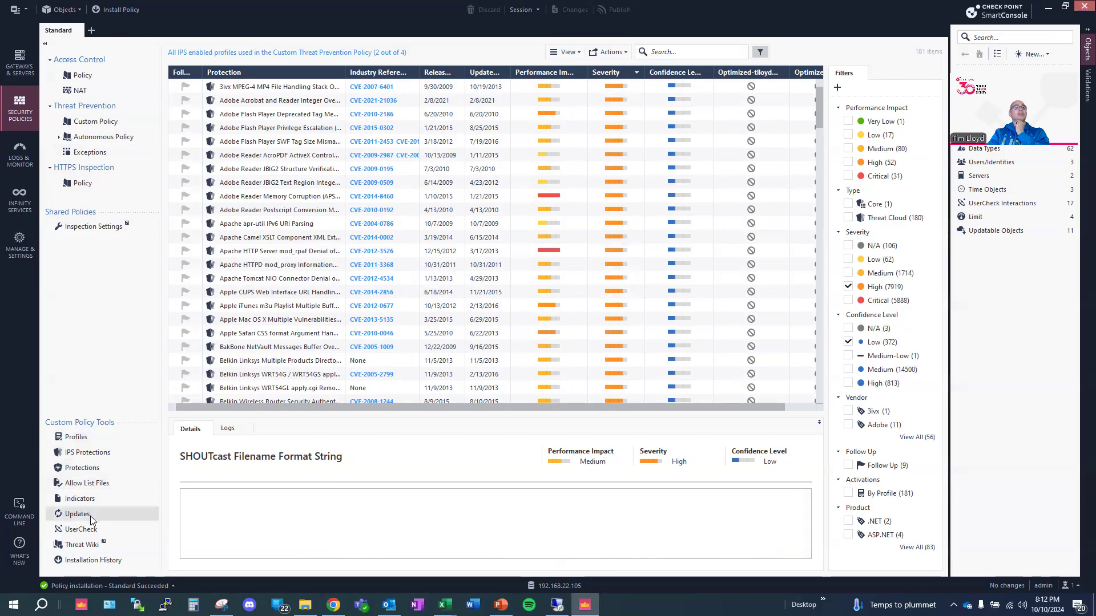
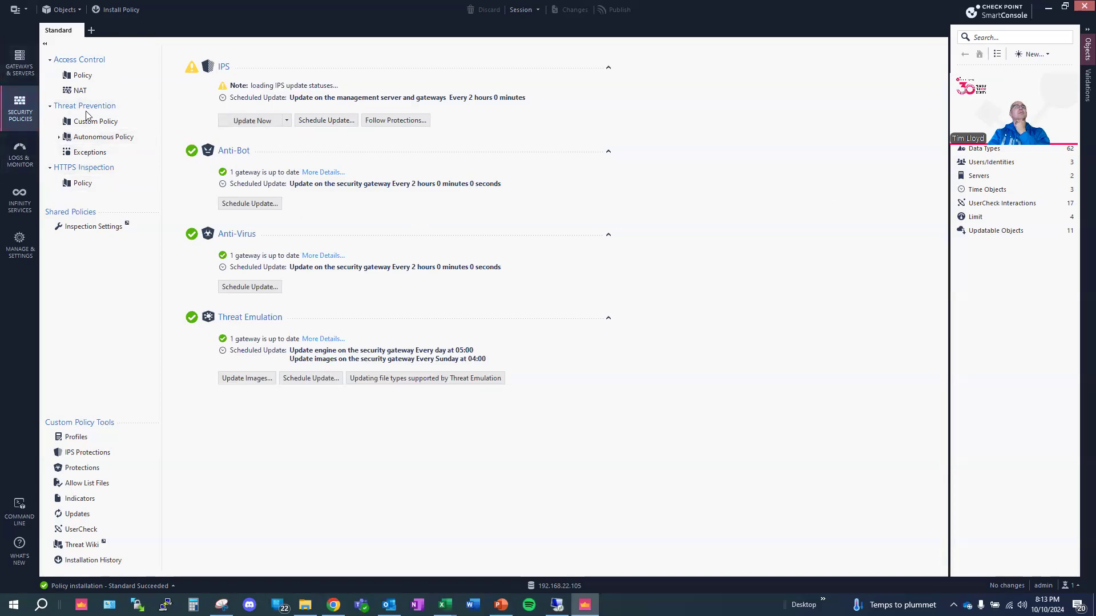
left_click(85, 171)
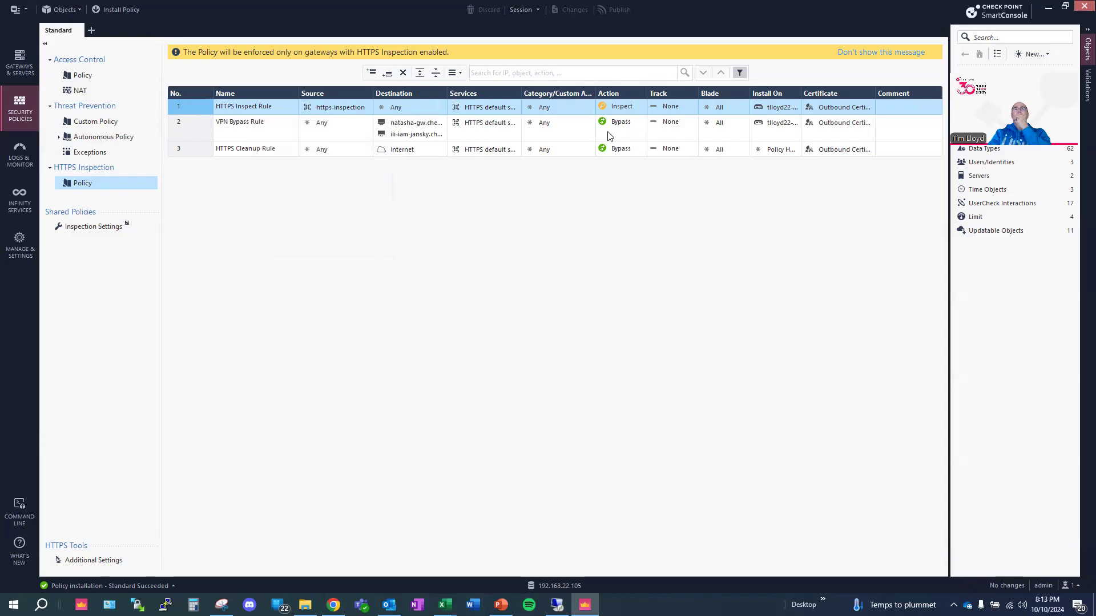
left_click(673, 130)
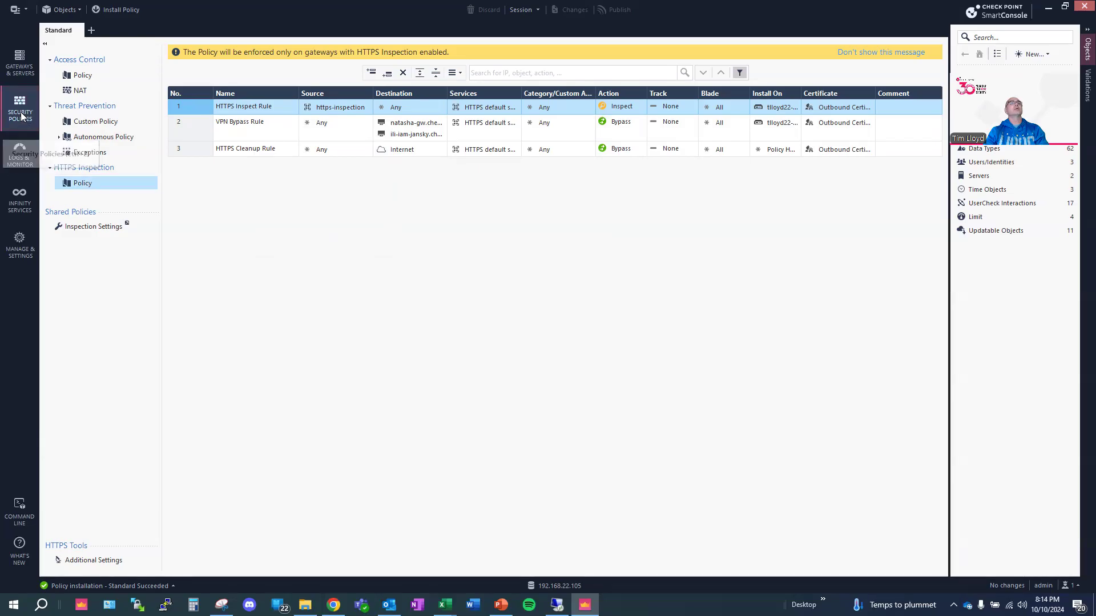
Step: View the Threat Protections rule in the custom policy and open the properties of the 3000 Appliances gateway
left_click(91, 122)
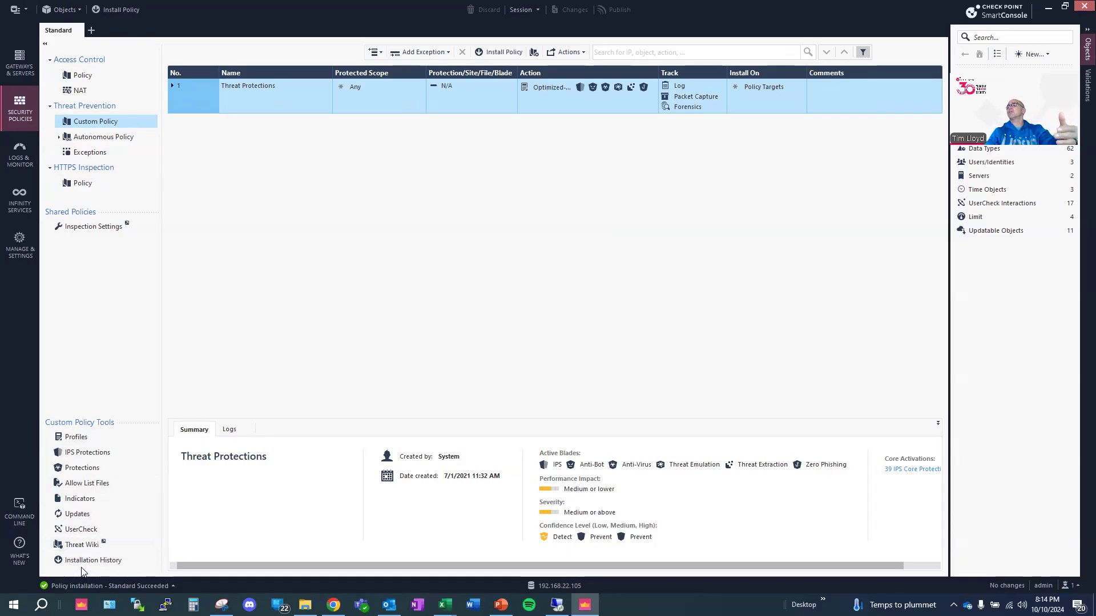
left_click(34, 67)
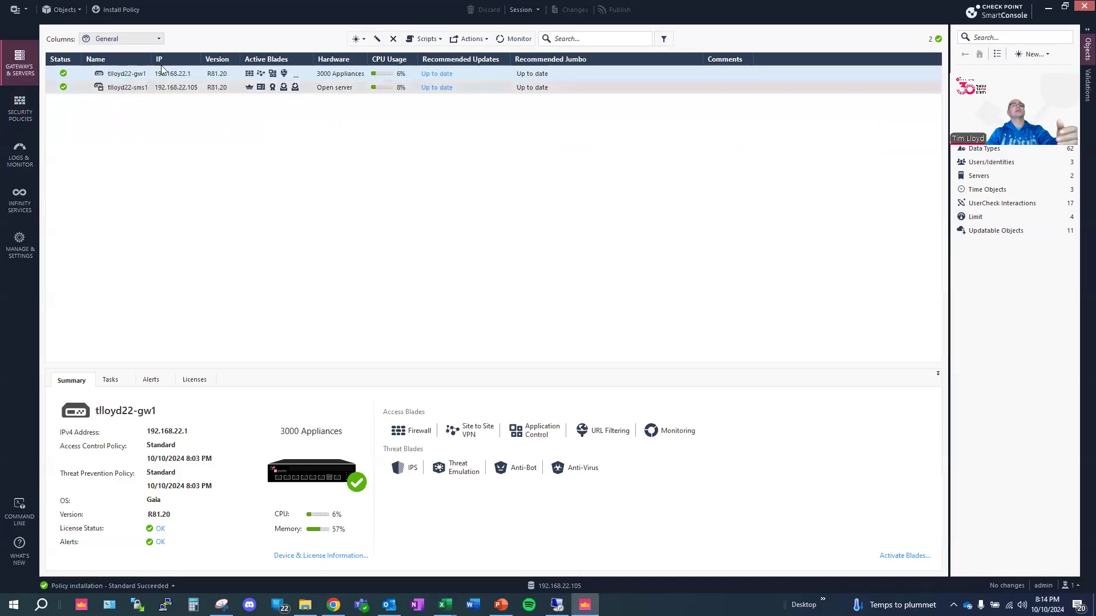
left_click(120, 73)
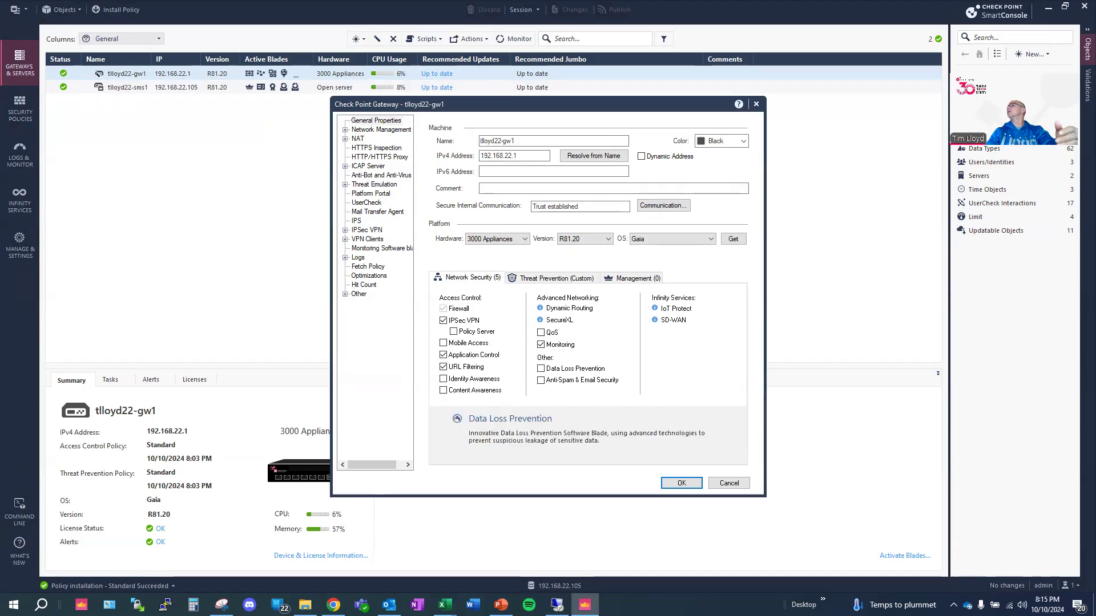
Step: Switch to PowerPoint to show the Software Blade Packages slide, and return to the gateway properties in SmartConsole
key("alt+Tab")
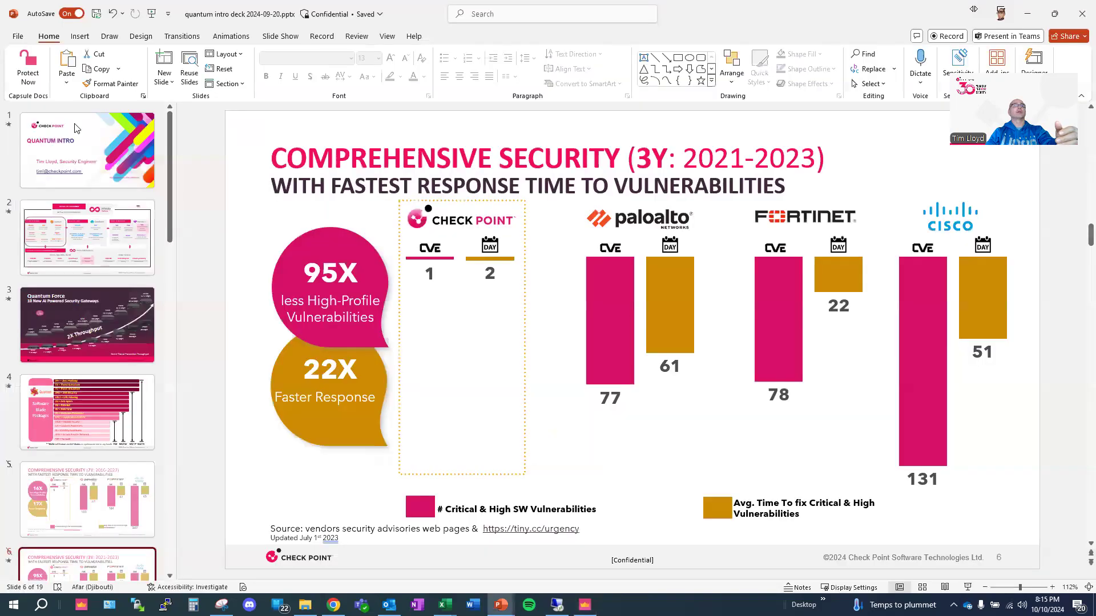
left_click(113, 447)
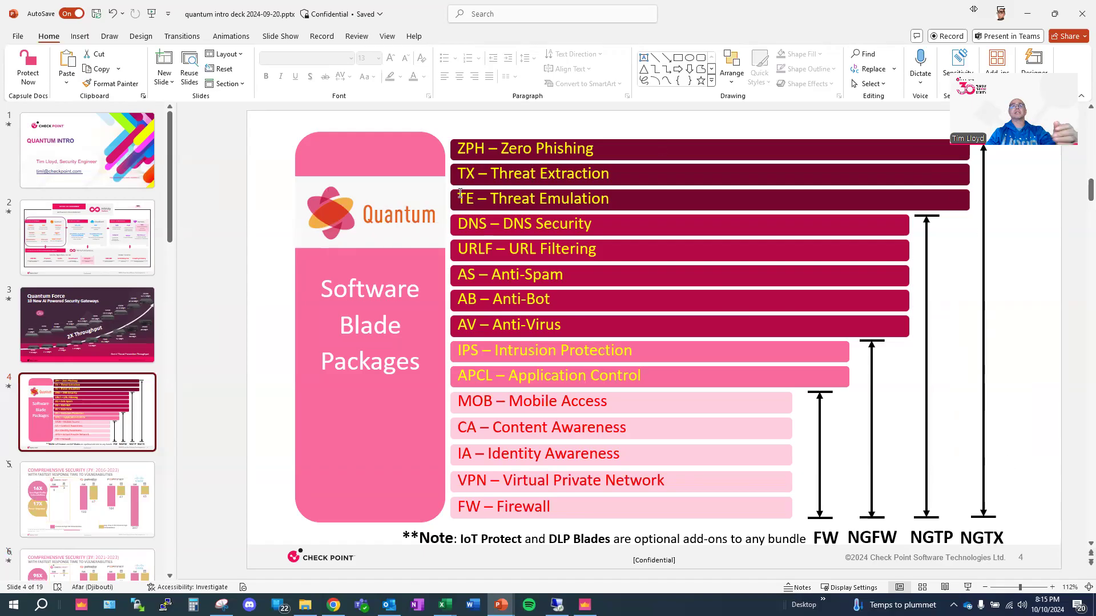
mouse_move(556, 605)
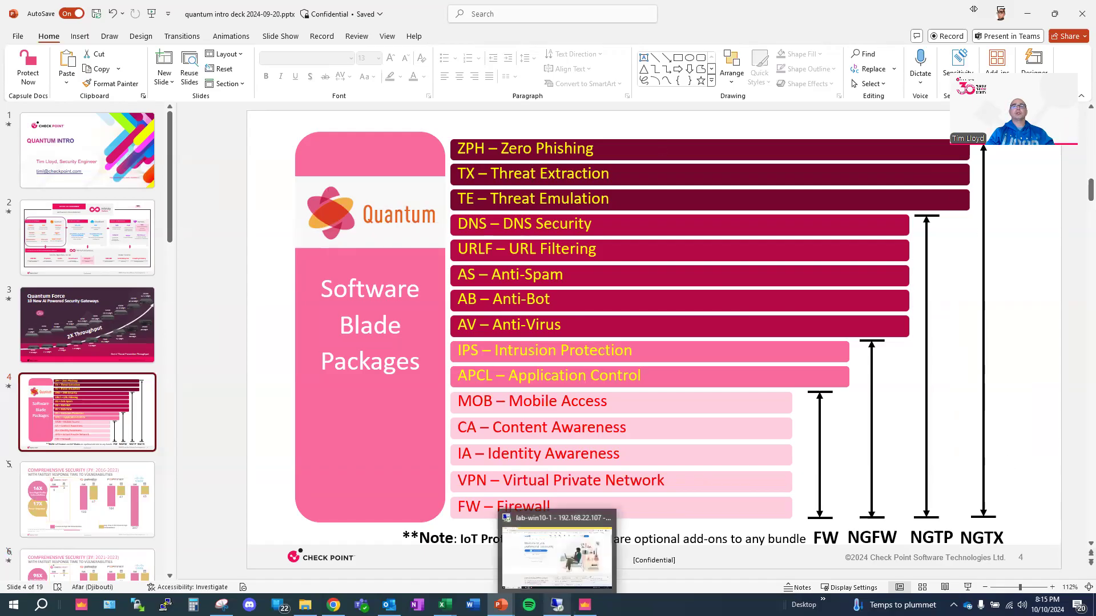
left_click(556, 557)
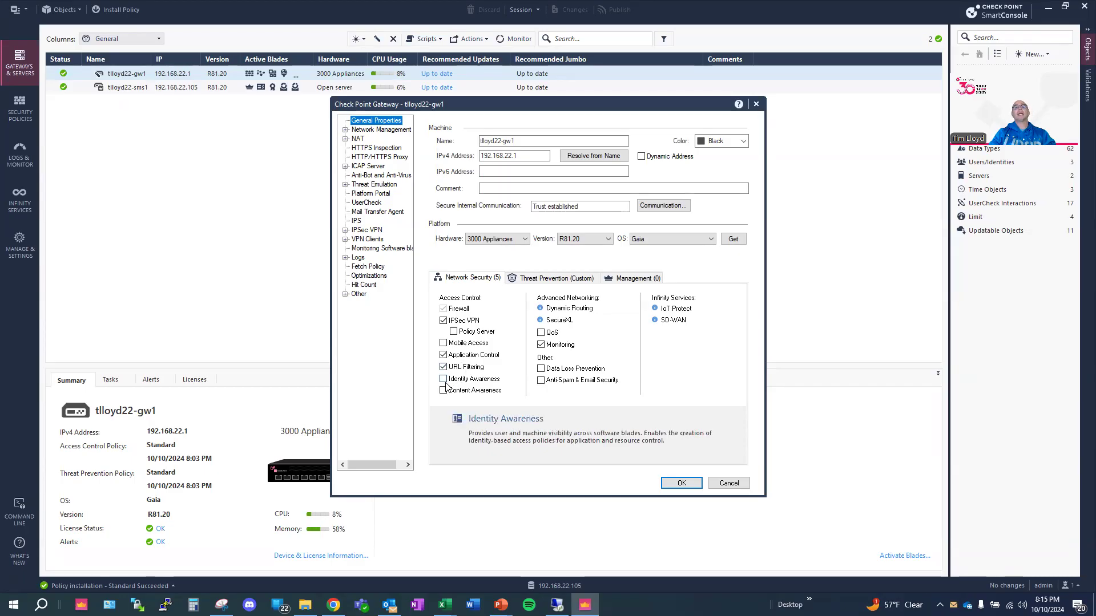
Step: Examine the gateway's custom Threat Prevention blades and its network interfaces under Network Management
left_click(545, 280)
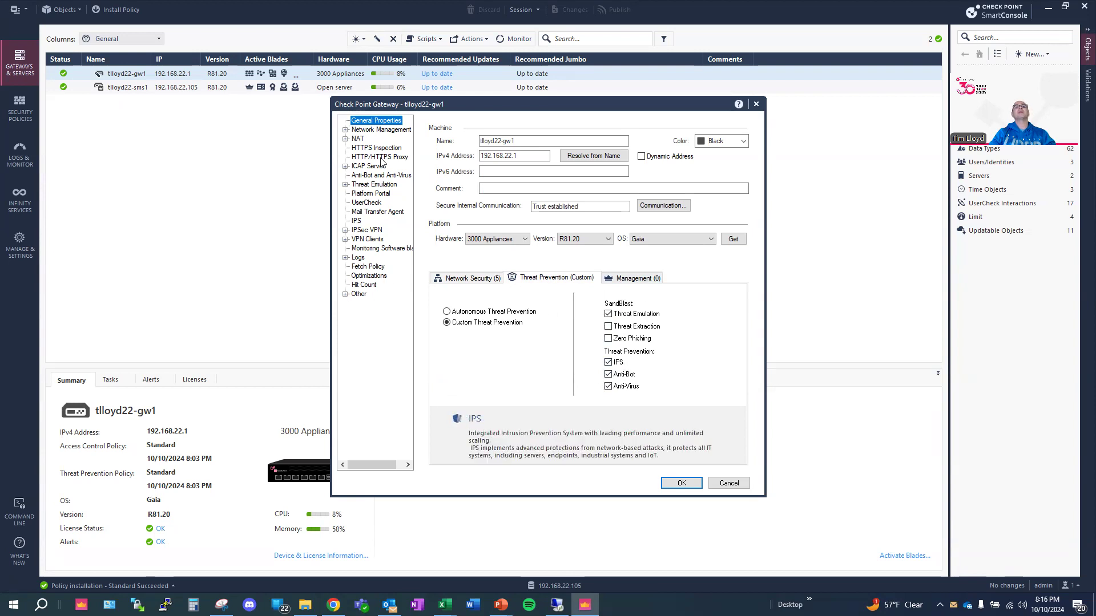
left_click(345, 129)
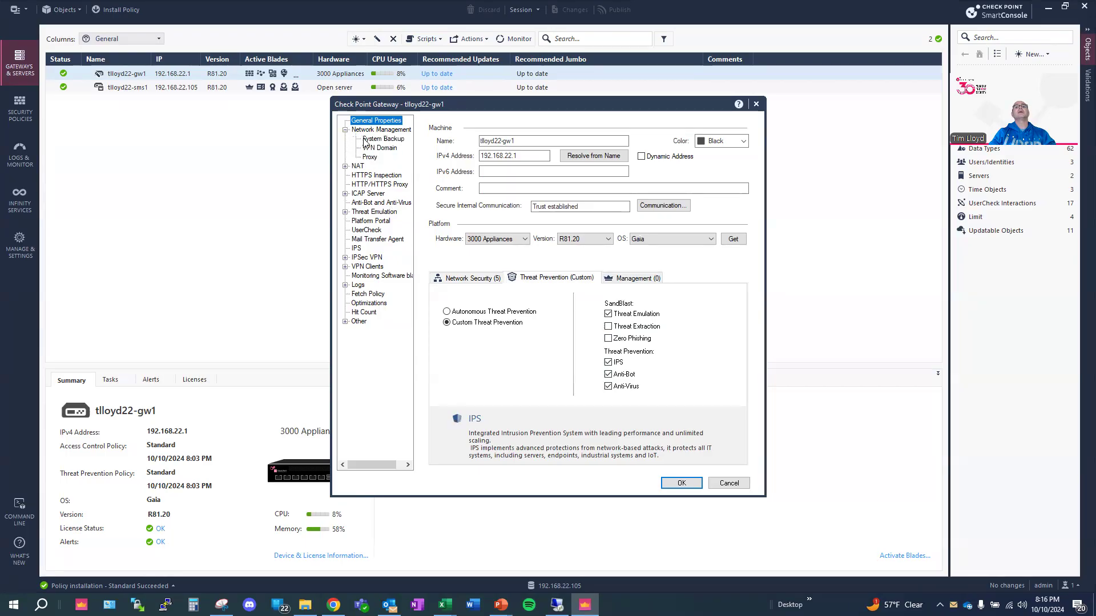
left_click(371, 130)
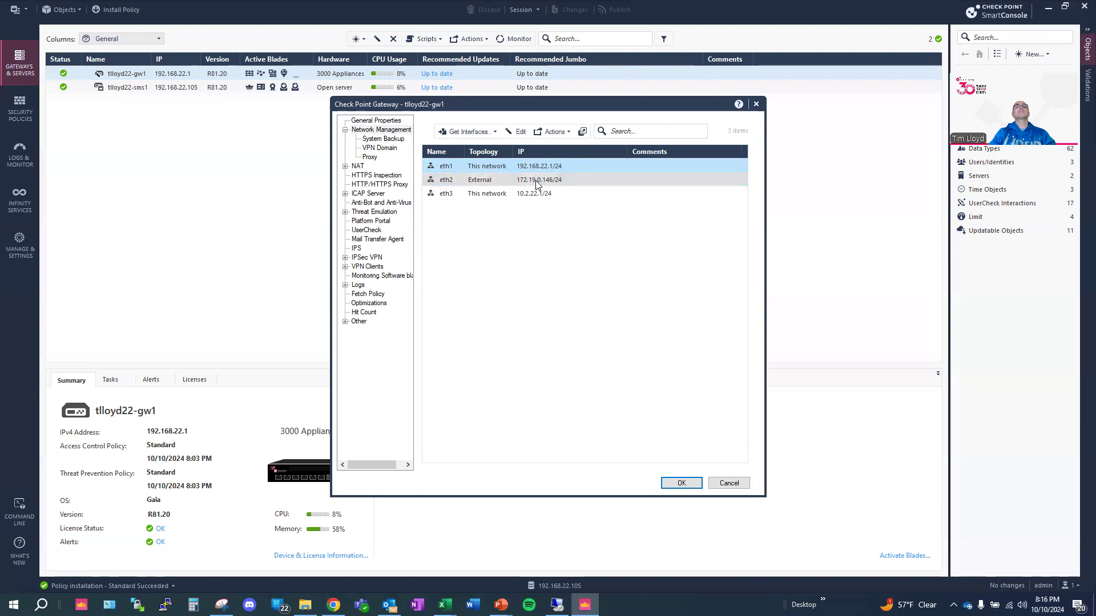
Step: Review the gateway's HTTPS Inspection, Anti-Bot and Anti-Virus, and IPS settings, including the load thresholds for IPS bypass
left_click(387, 178)
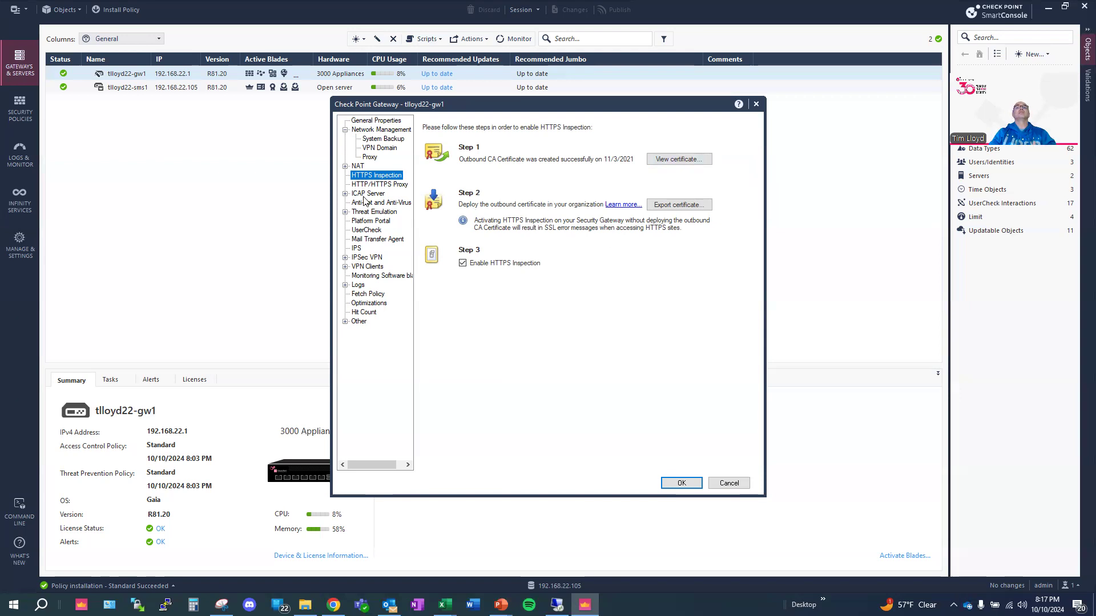
left_click(399, 204)
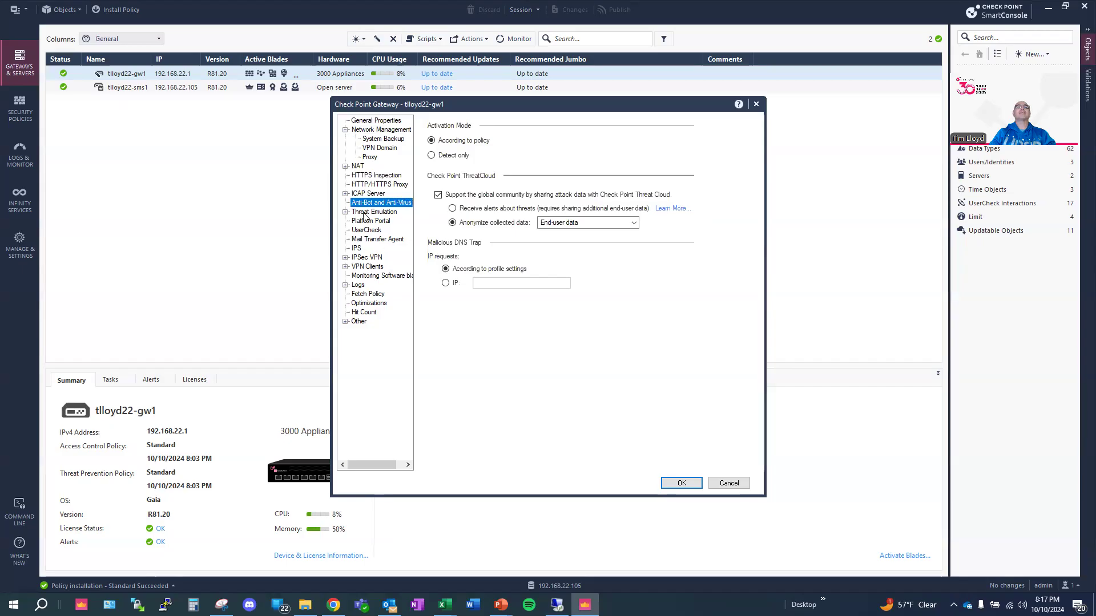
left_click(357, 249)
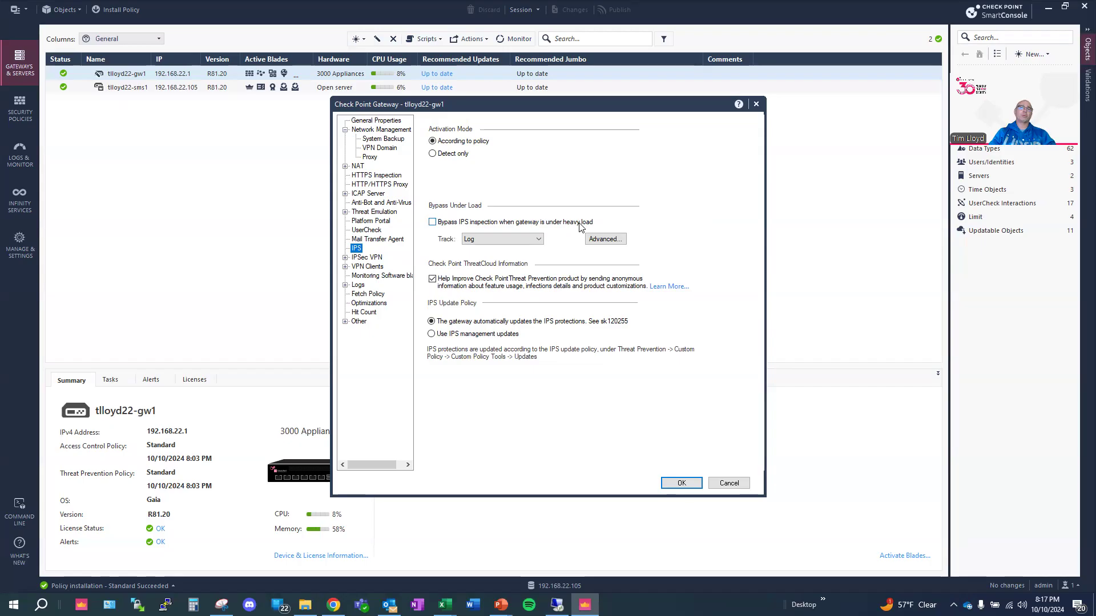
left_click(604, 239)
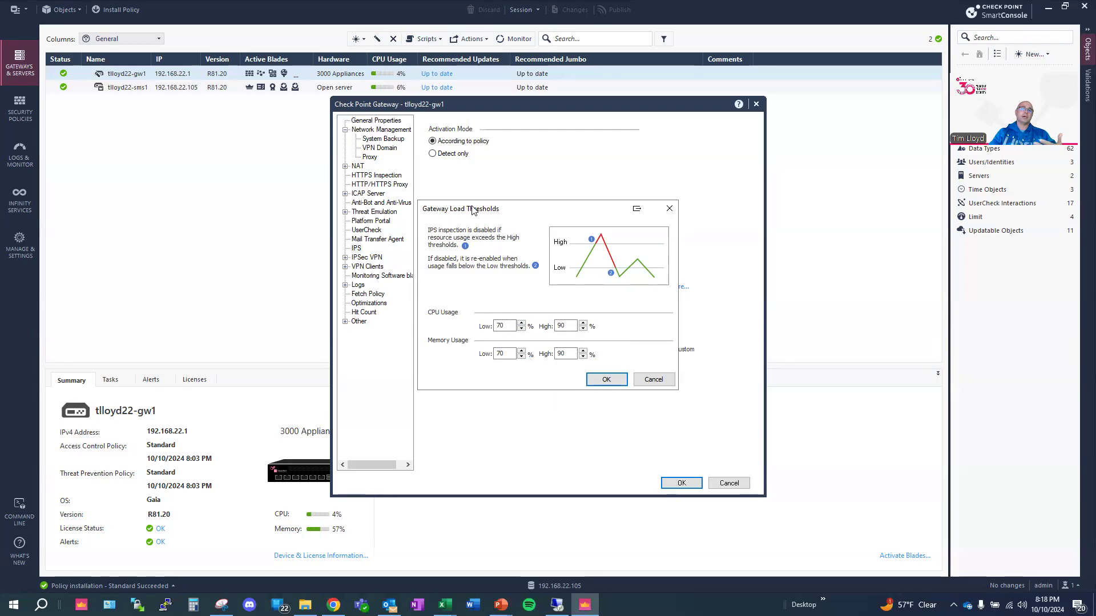
Step: Close the gateway properties without changes and view the Install Hotfix/Jumbo options for the 3000 Appliances gateway
left_click(654, 381)
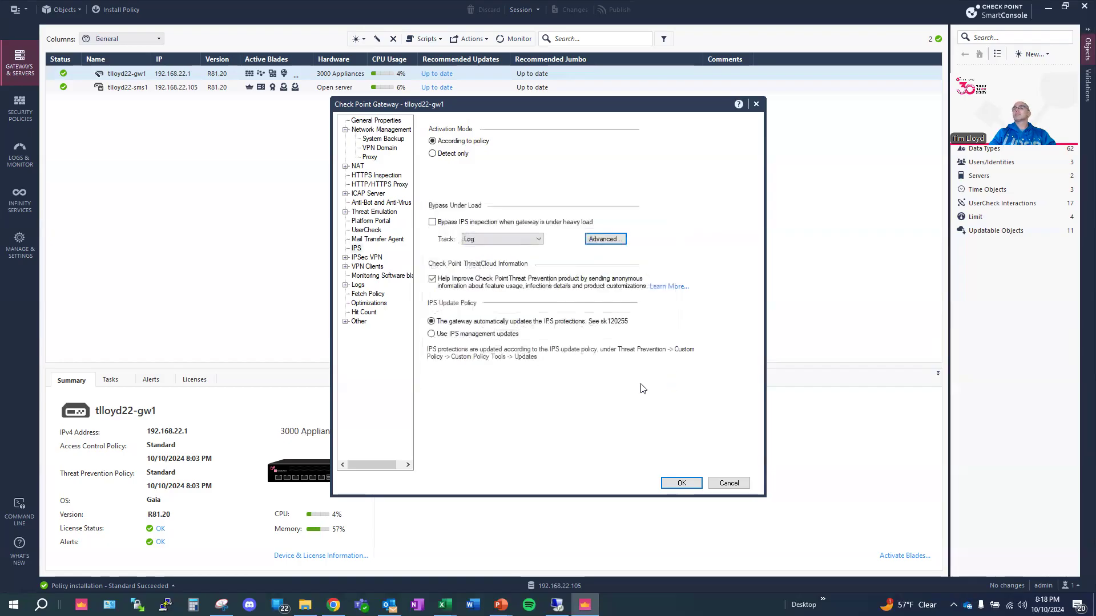
left_click(725, 484)
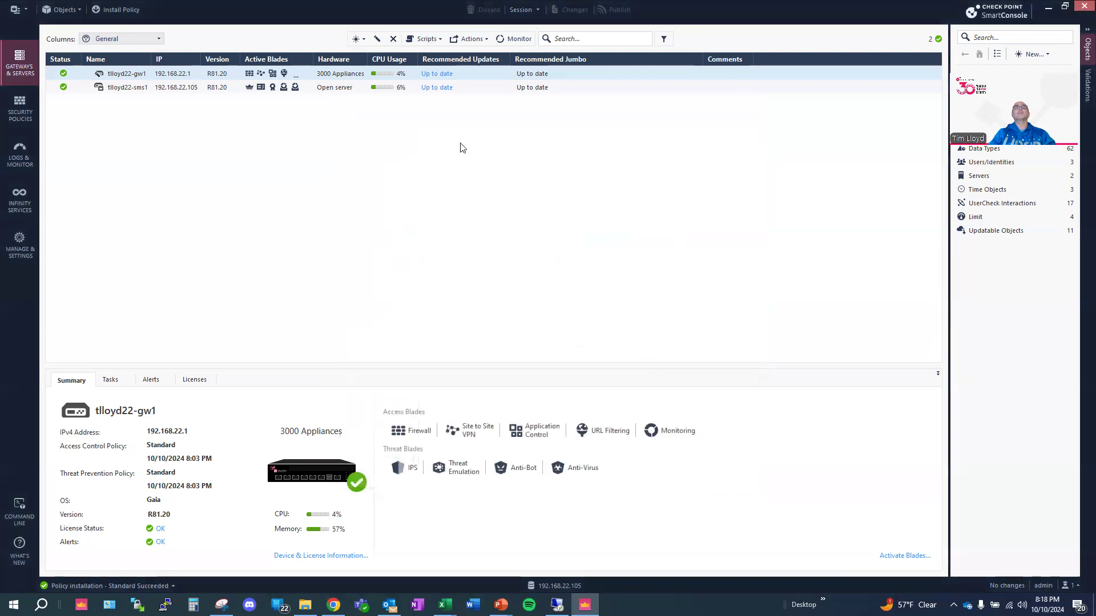
left_click(112, 76)
right_click(112, 76)
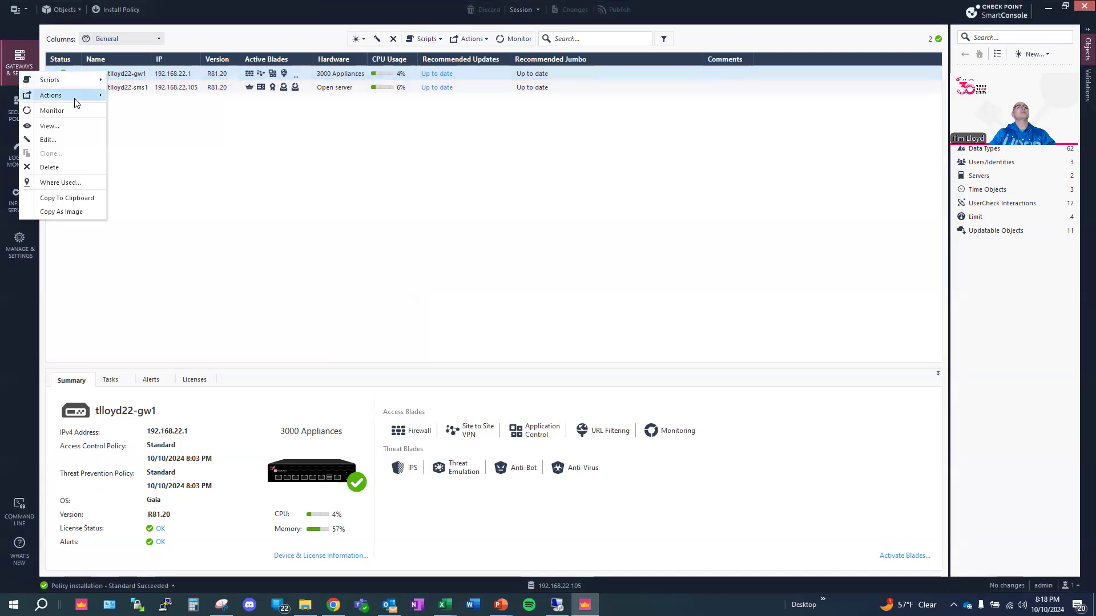
mouse_move(80, 99)
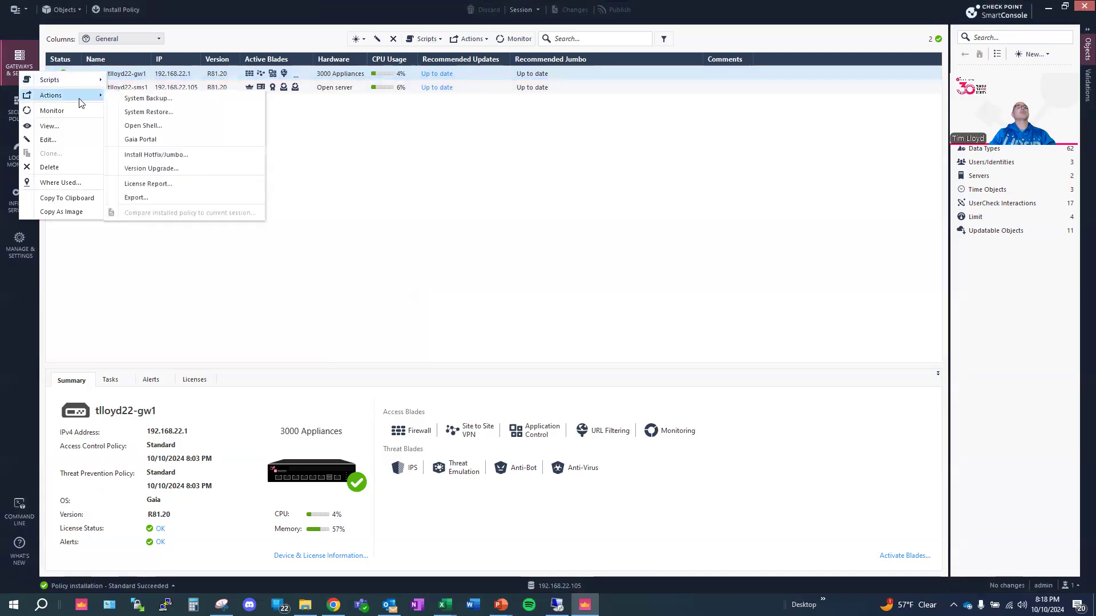
left_click(193, 155)
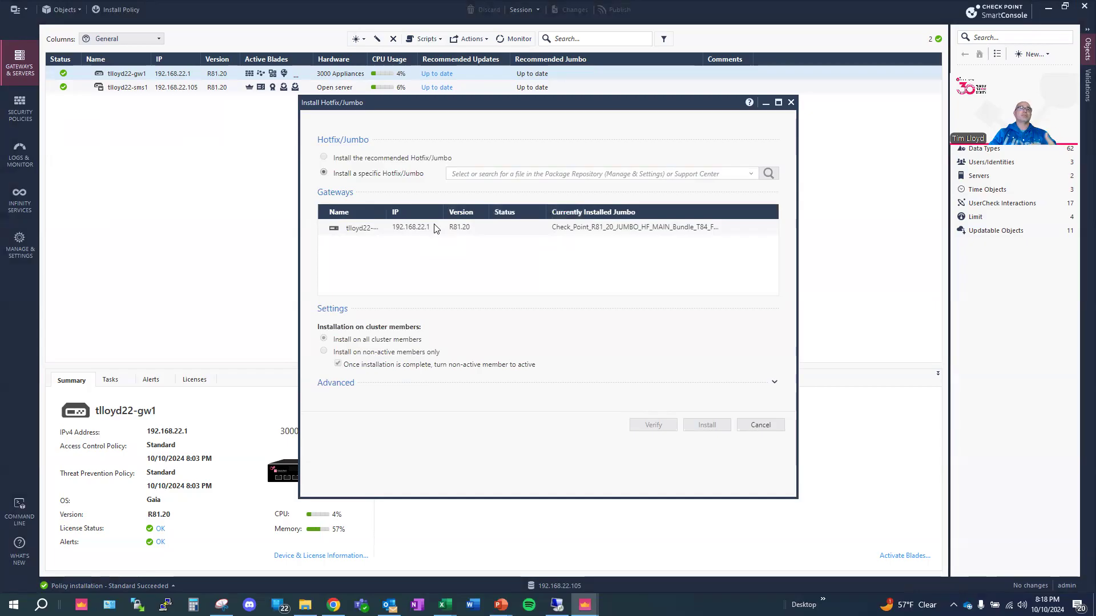
left_click(488, 173)
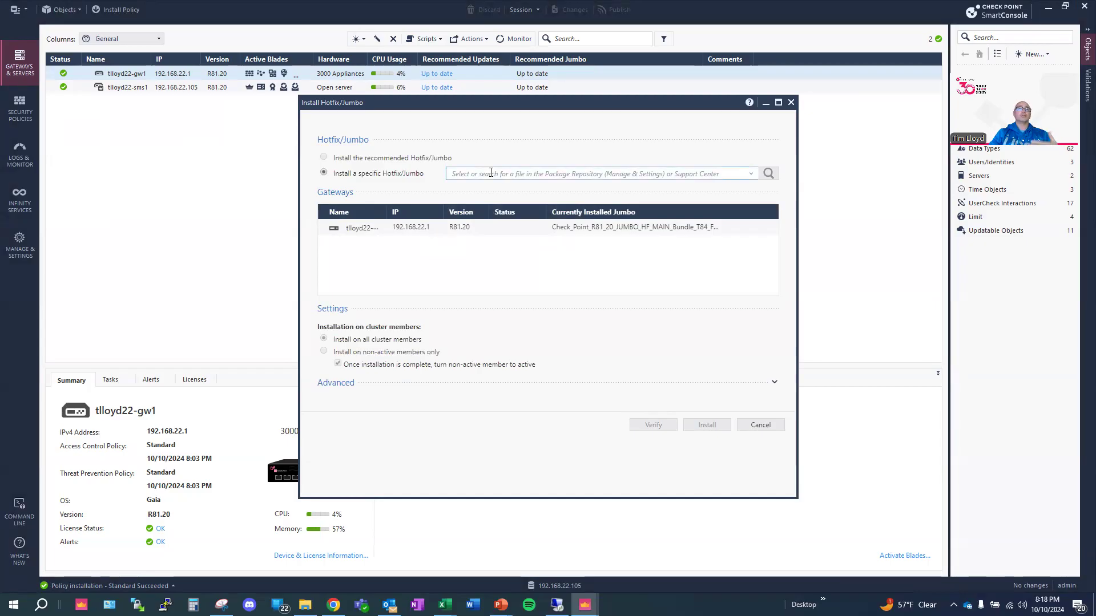
left_click(792, 102)
Step: Open a shell to the 3000 Appliances gateway with the remembered login and run cpstat fw to review its interface tables
right_click(110, 71)
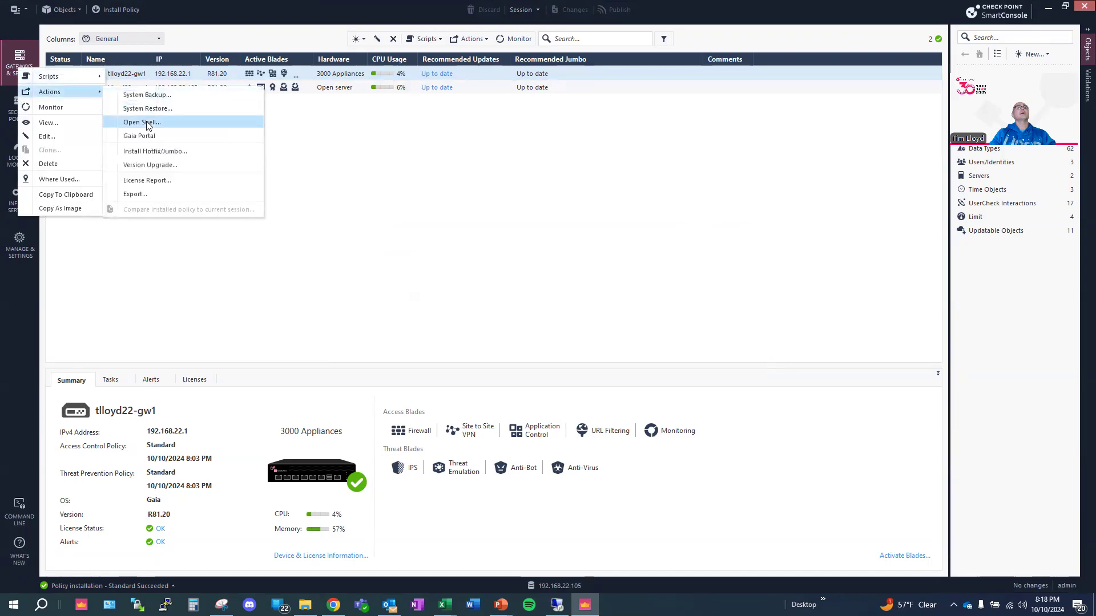
left_click(143, 122)
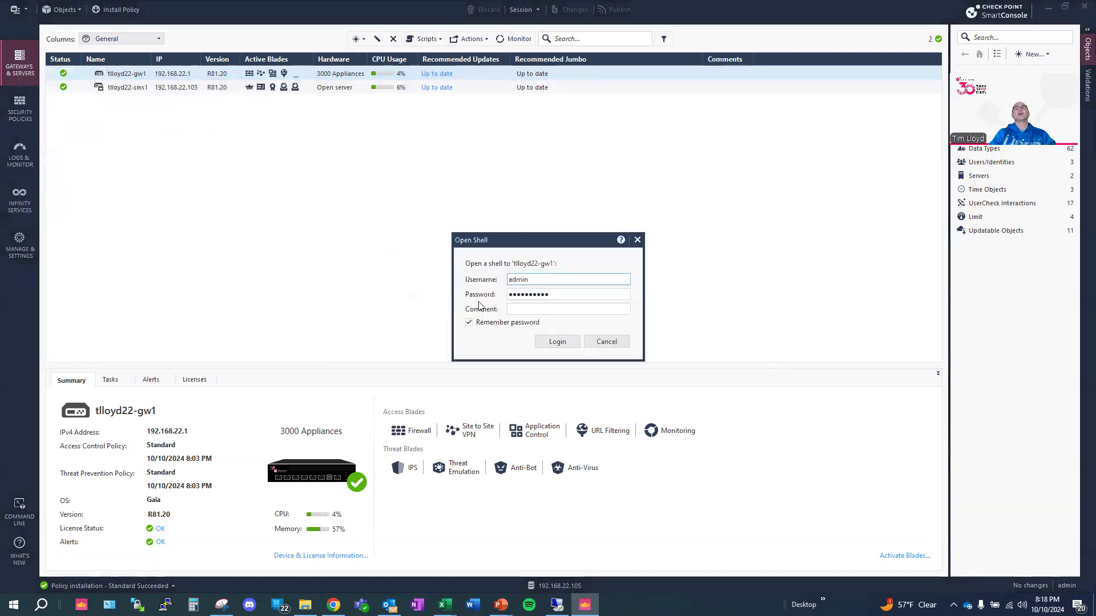
left_click(547, 345)
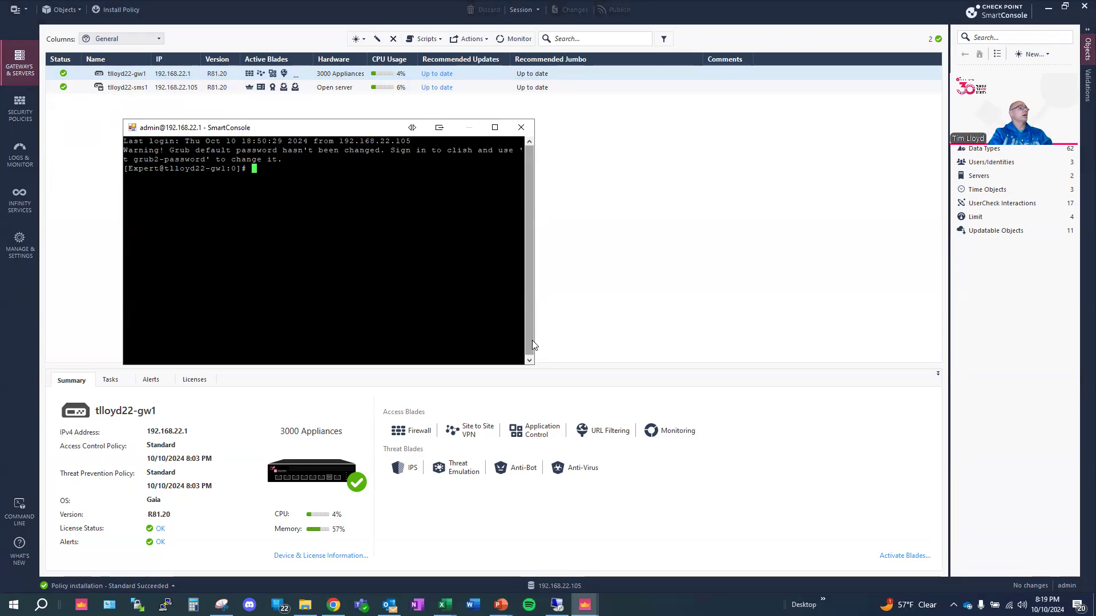
type("cpstat fw")
key("Return")
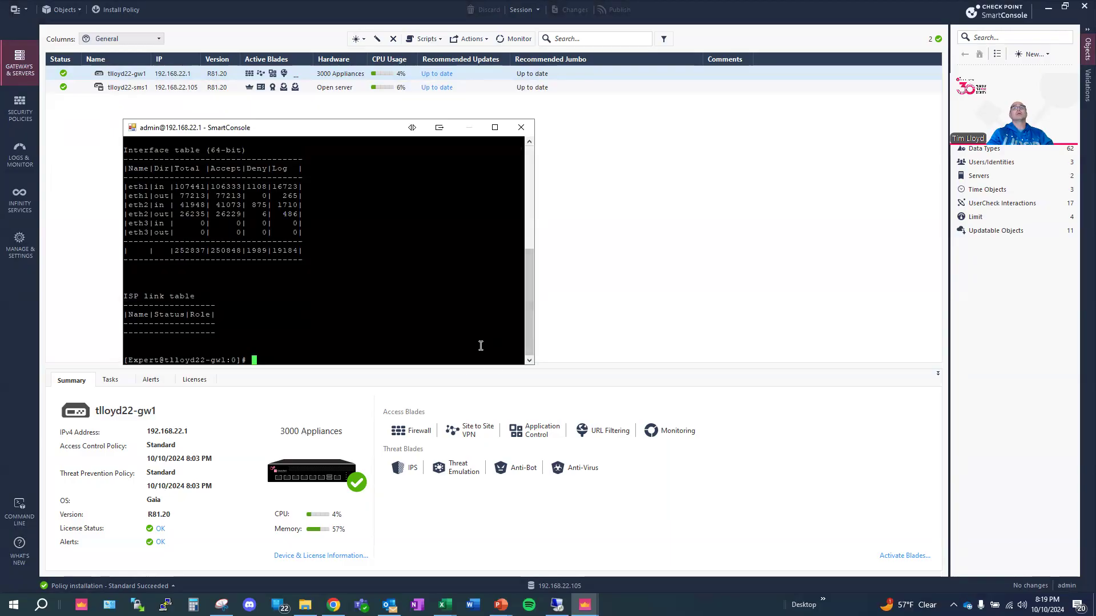
left_click_drag(529, 440, 526, 252)
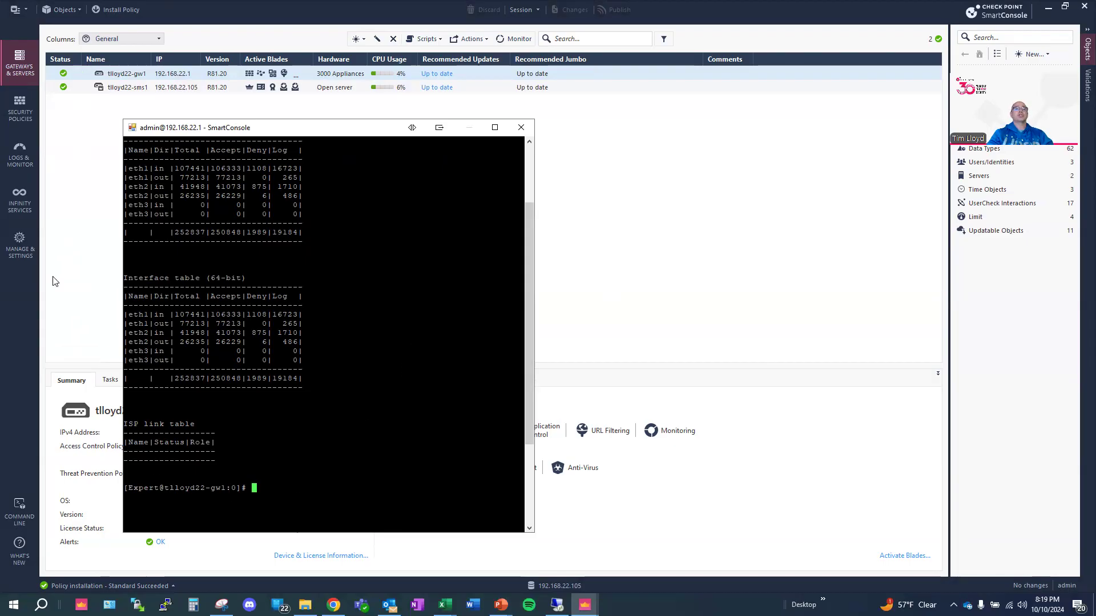
left_click(513, 132)
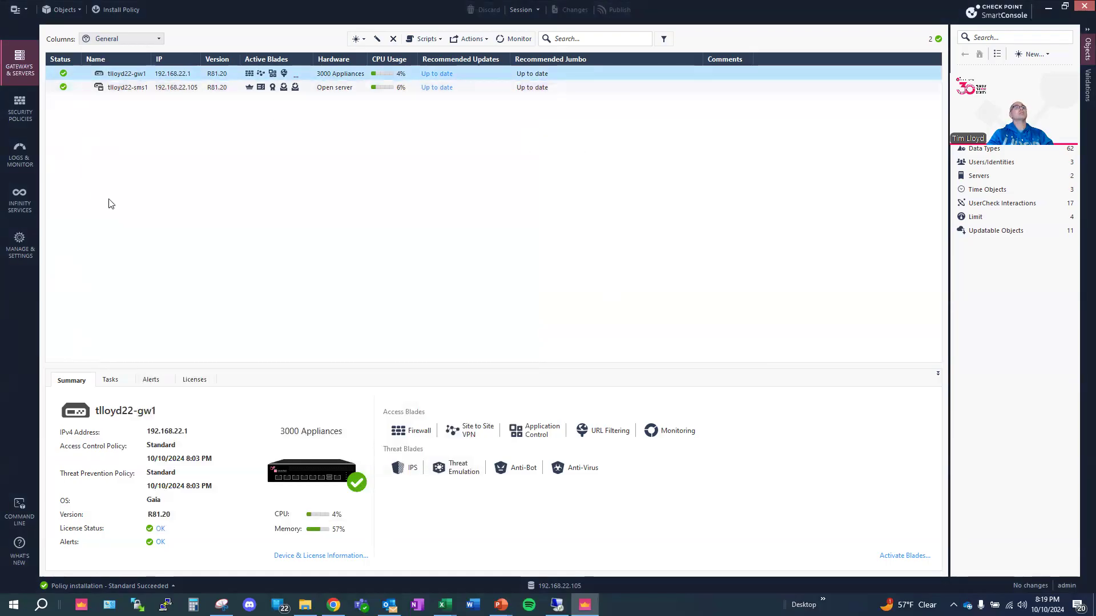
Step: Review the Compliance overview and General Overview in Logs & Monitor, and return from the OpenVPN details to the custom Applications and Sites view
left_click(20, 151)
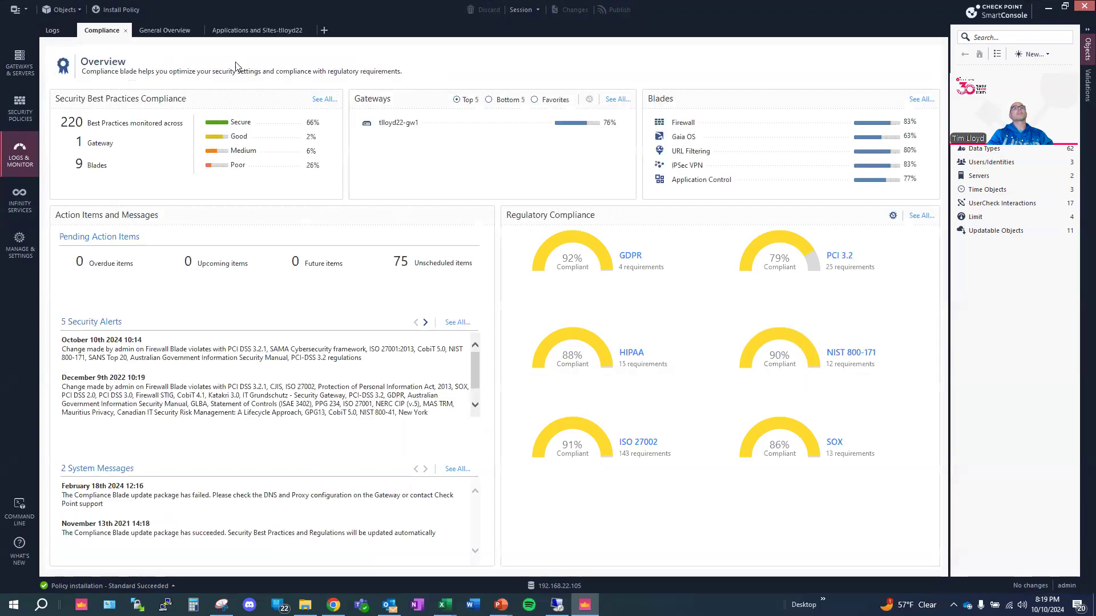
left_click(167, 30)
left_click(237, 32)
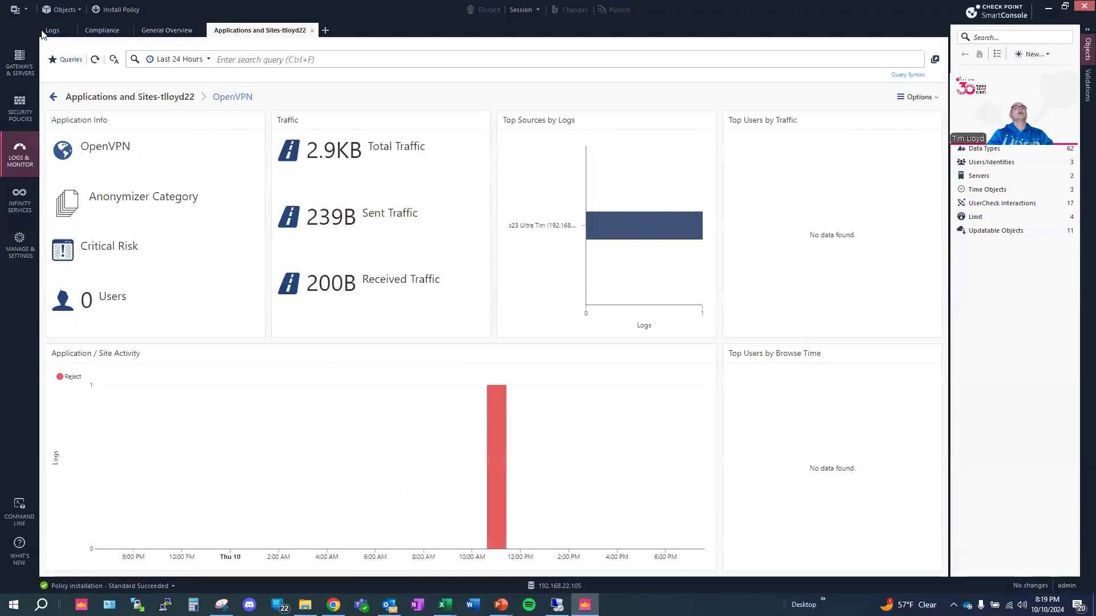
left_click(111, 98)
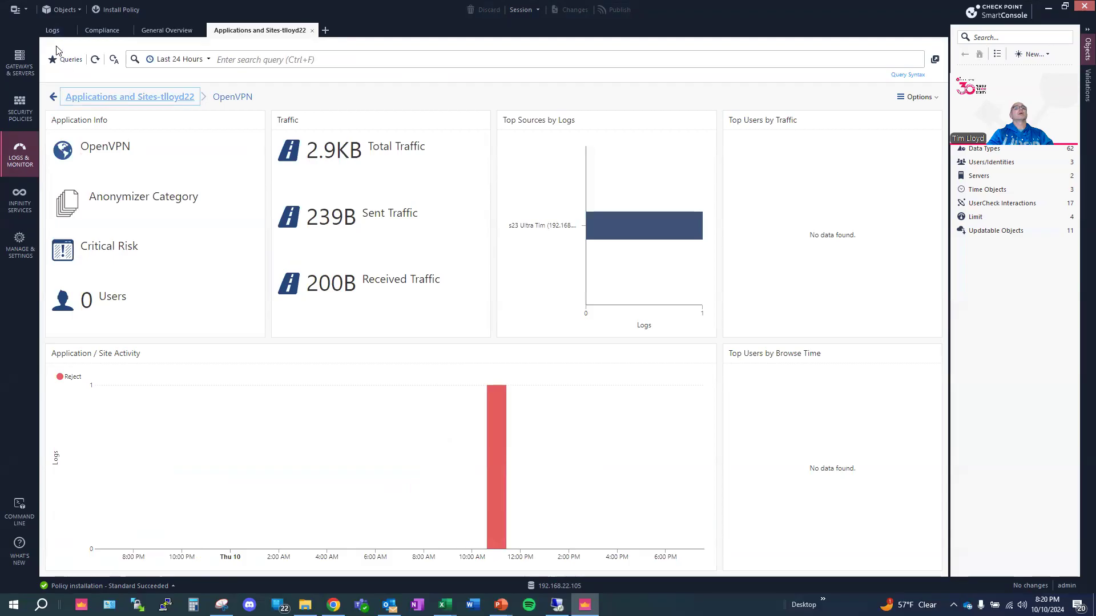
Step: Replace the log query with source: 192.168.22.14 for the last 24 hours and widen the Source column
left_click(52, 34)
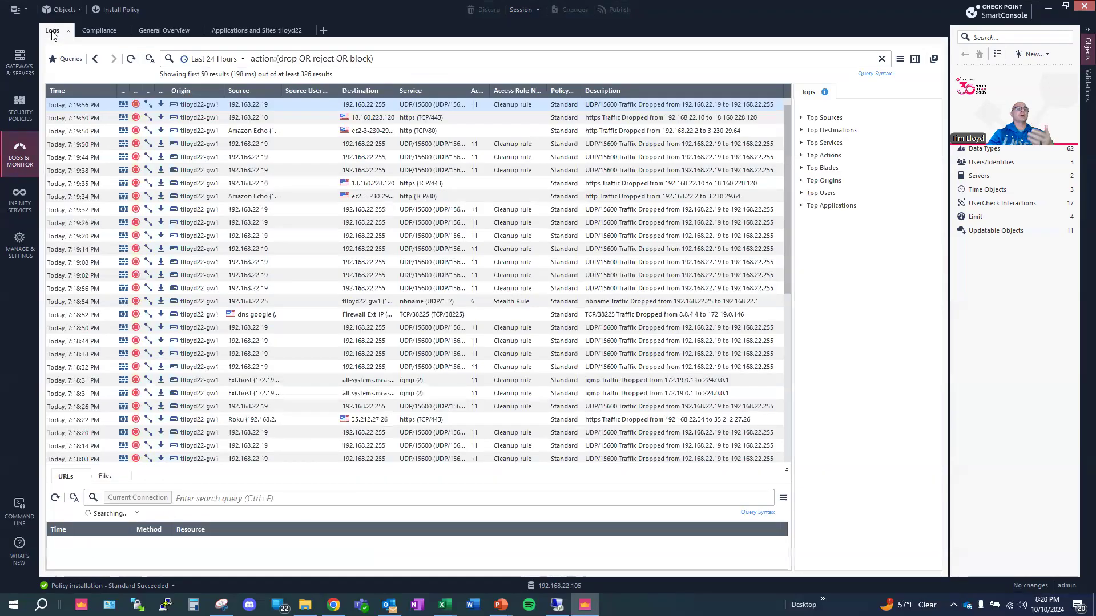
left_click(881, 60)
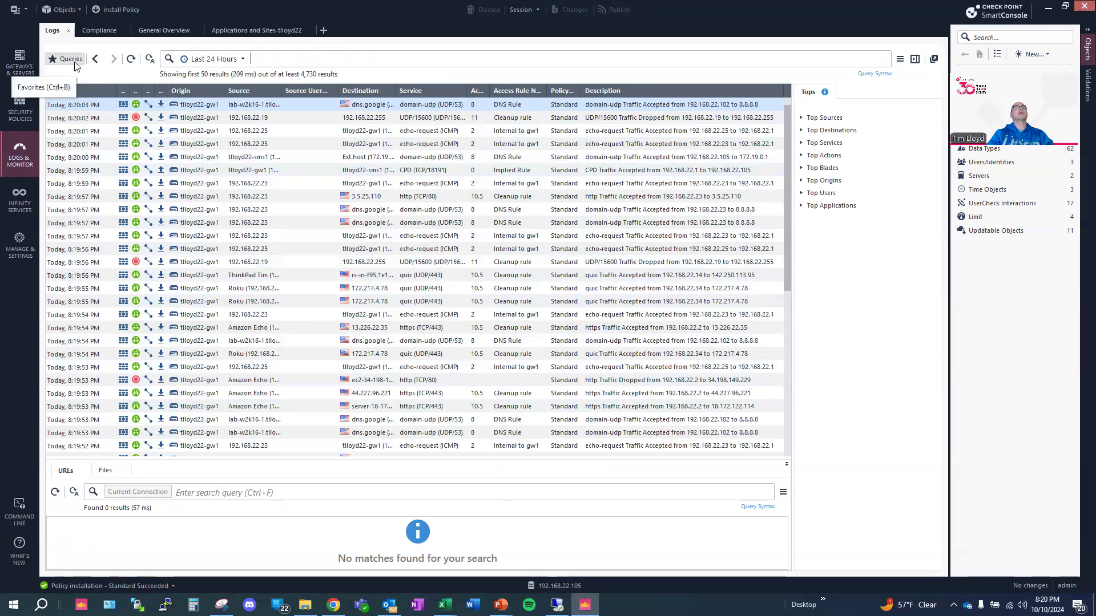
left_click(293, 52)
type("source")
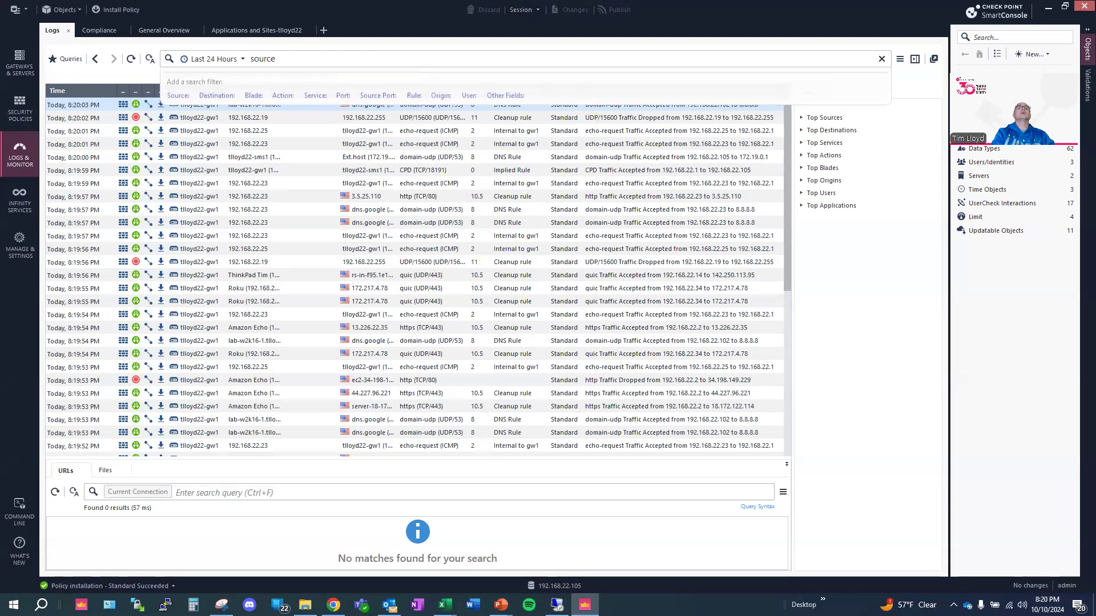
type(":")
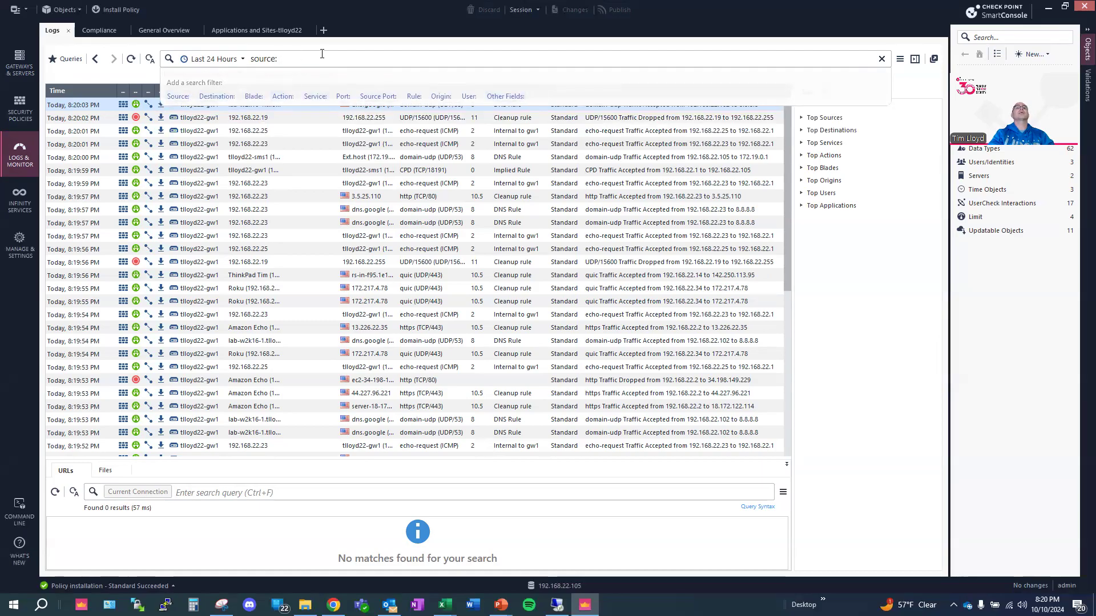
type("92.168.22")
key("Return")
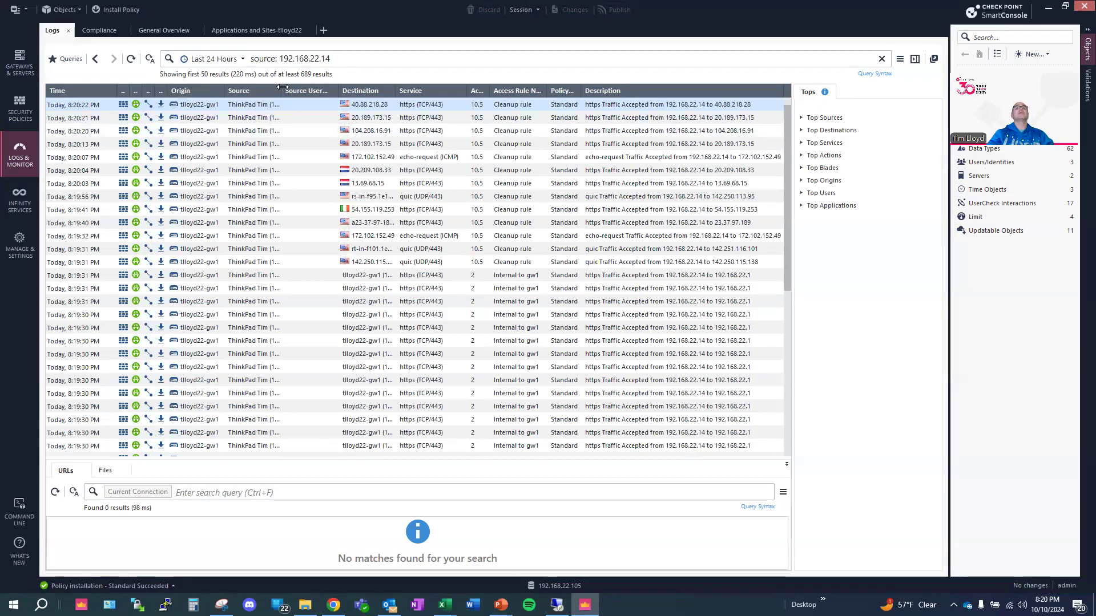
left_click_drag(282, 87, 321, 87)
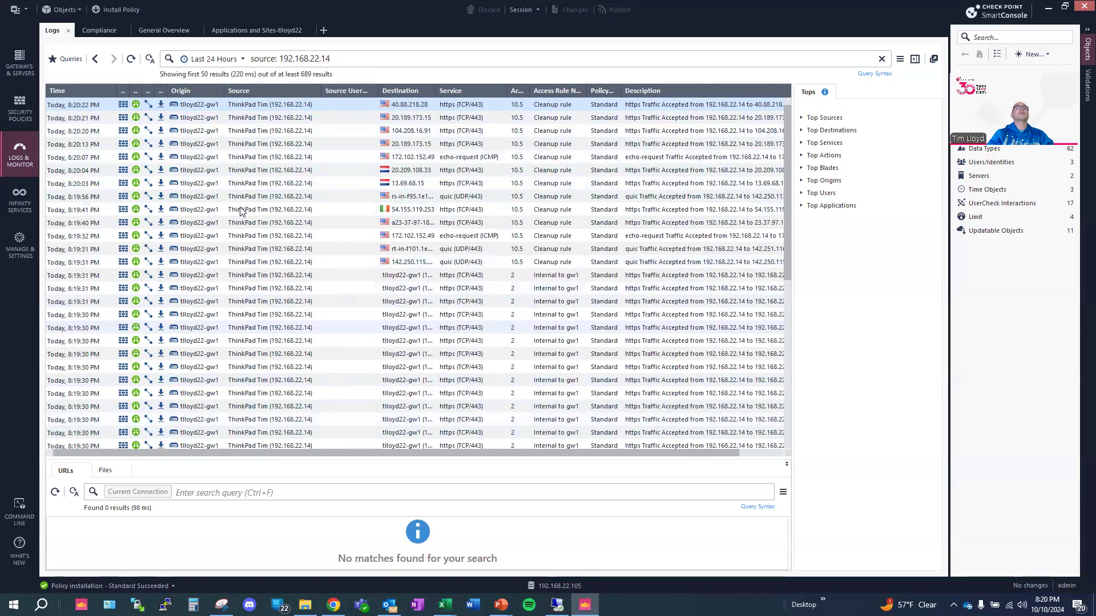
Step: Apply the saved favorite query "My laptop accepts" to the logs and look over the predefined queries
left_click(64, 59)
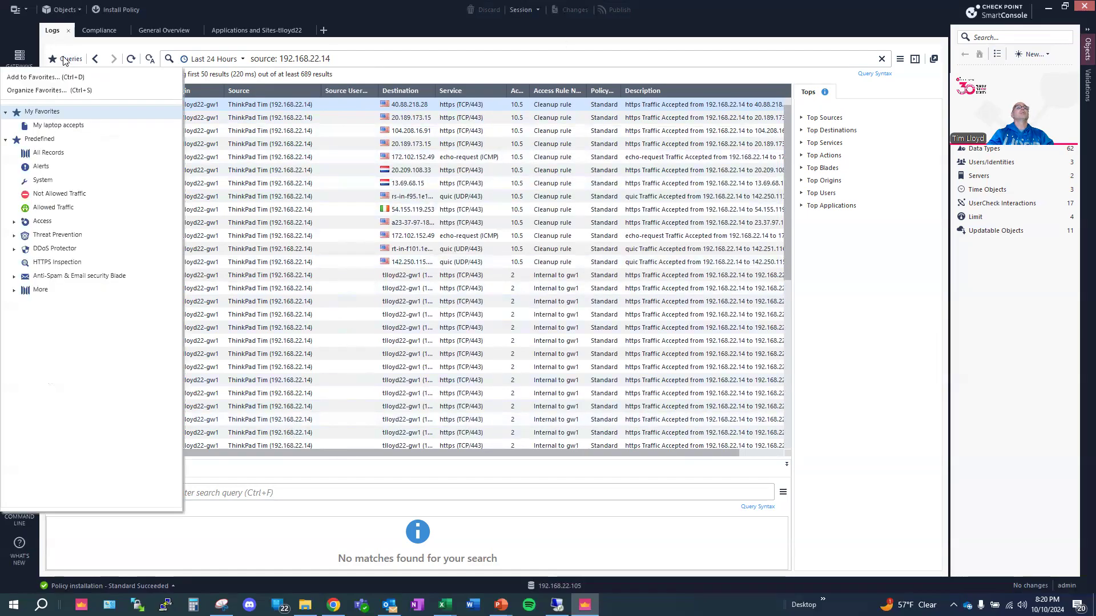
left_click(55, 129)
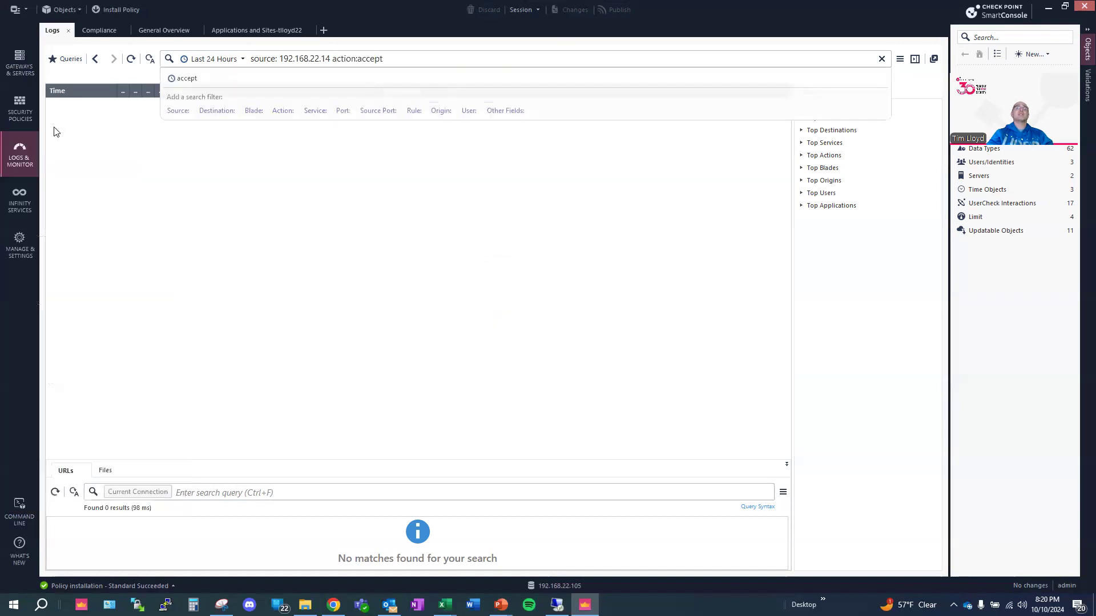
left_click(67, 60)
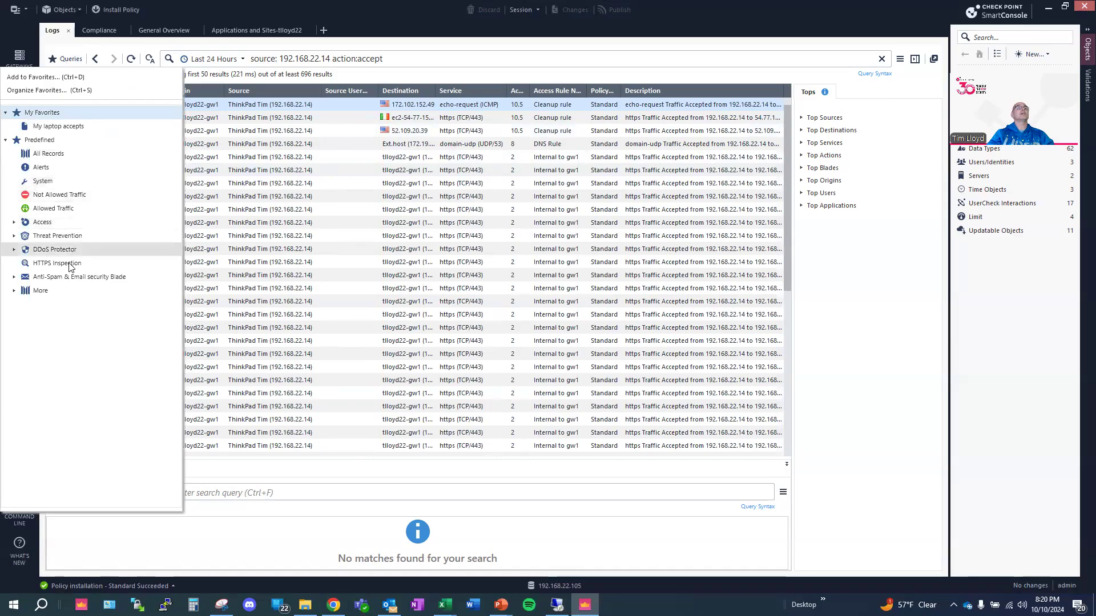
left_click(406, 60)
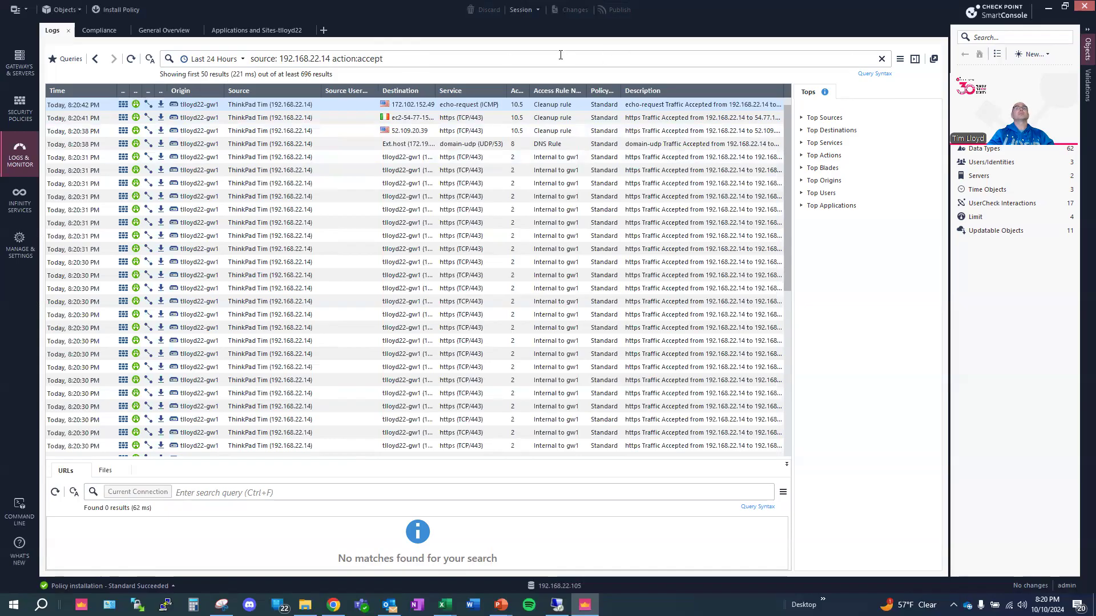
Step: Delete the log query text and examine the Top Destinations and Top Sources statistics
left_click_drag(451, 55, 210, 61)
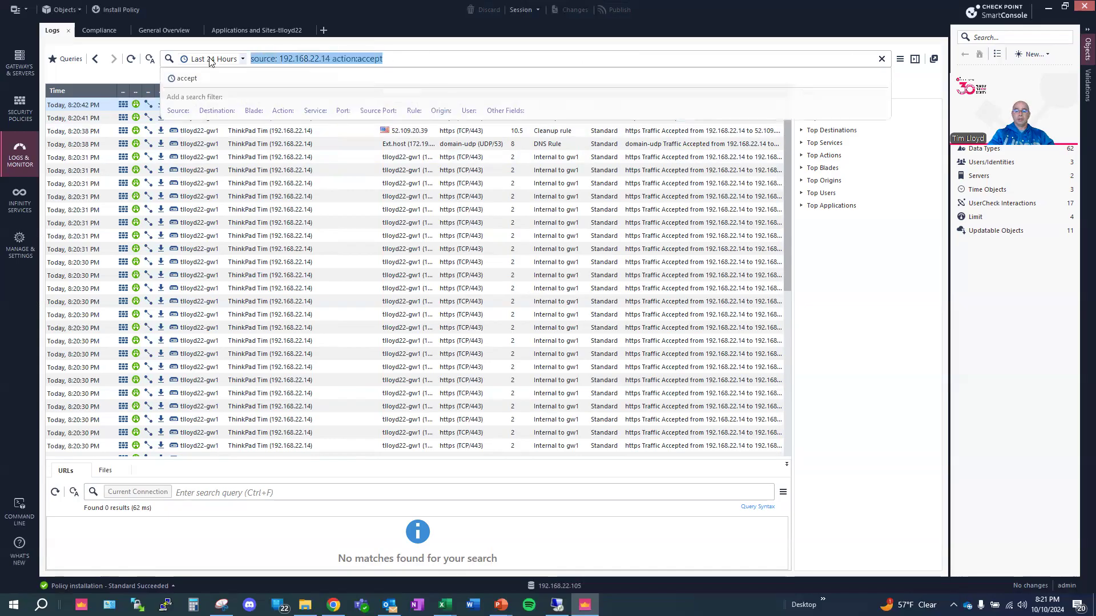
key("BackSpace")
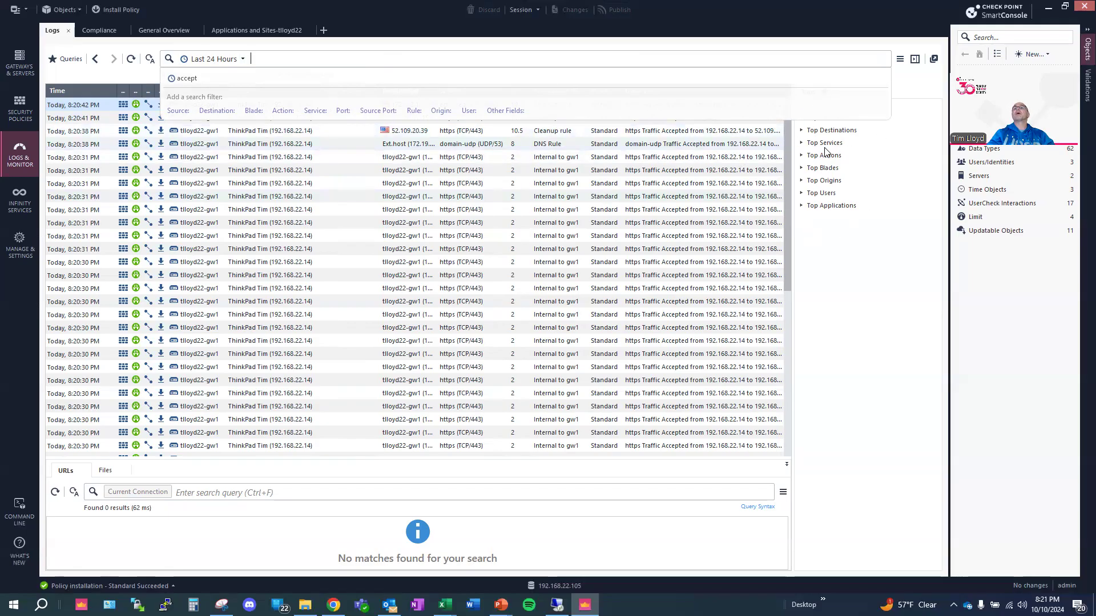
left_click(802, 131)
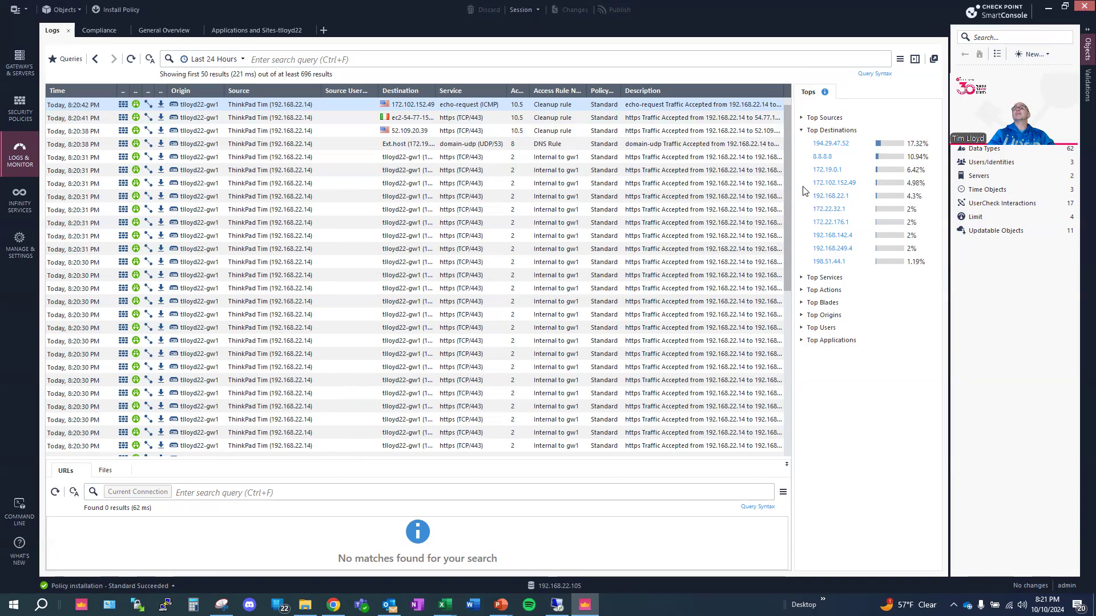
left_click(802, 129)
left_click(802, 119)
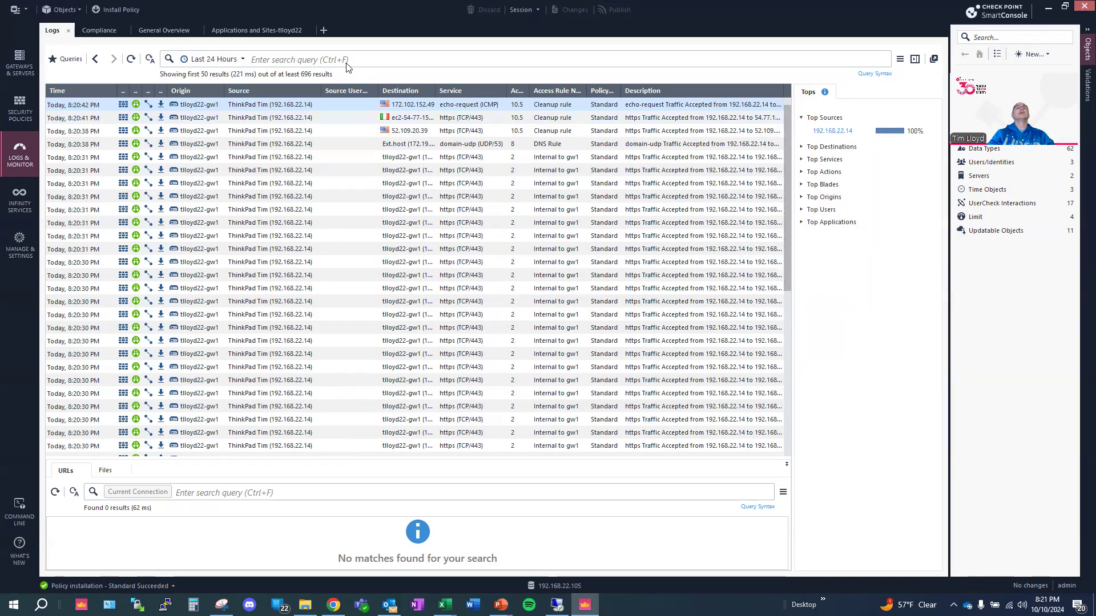
left_click(801, 118)
Step: Rerun the log search for the last 24 hours with an empty query to refresh the Top Sources
left_click(440, 59)
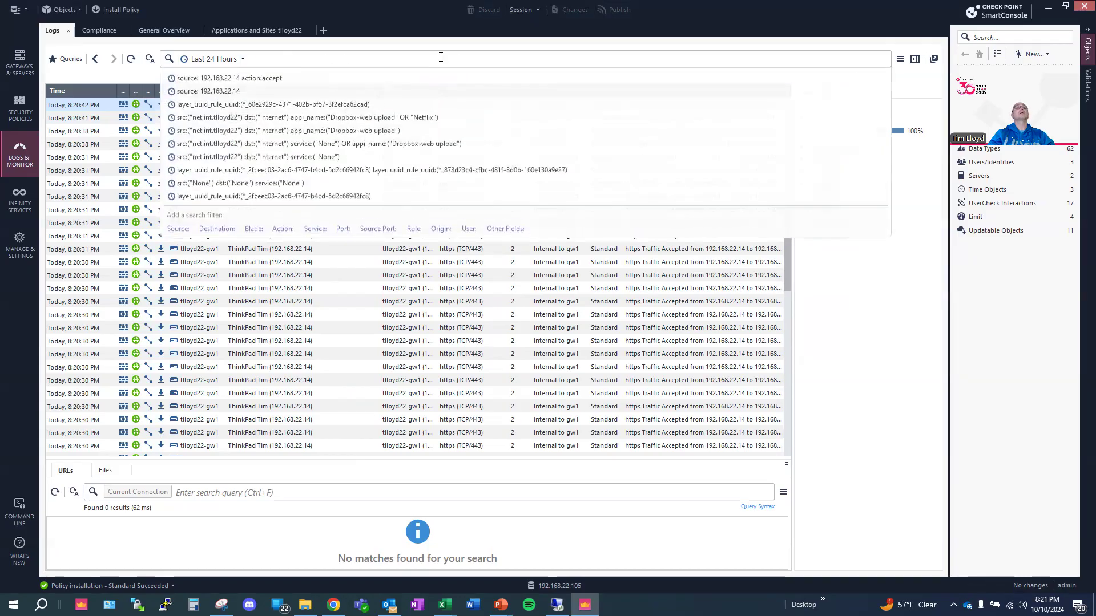
key("Escape")
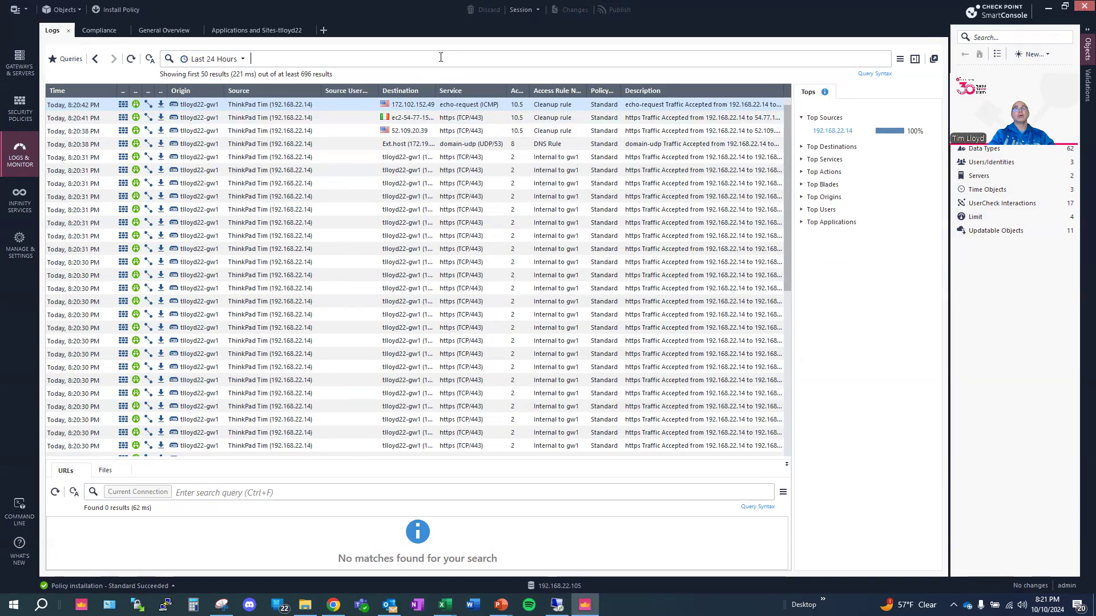
key("Return")
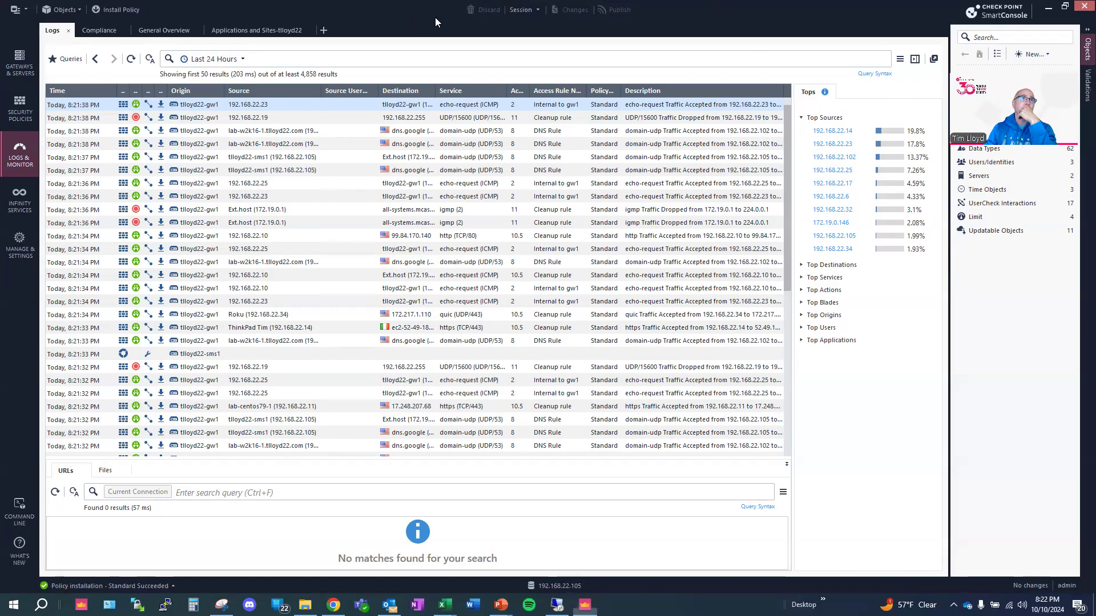
Step: View the catalog of available views in a new tab and return to the custom Applications and Sites dashboard
left_click(323, 30)
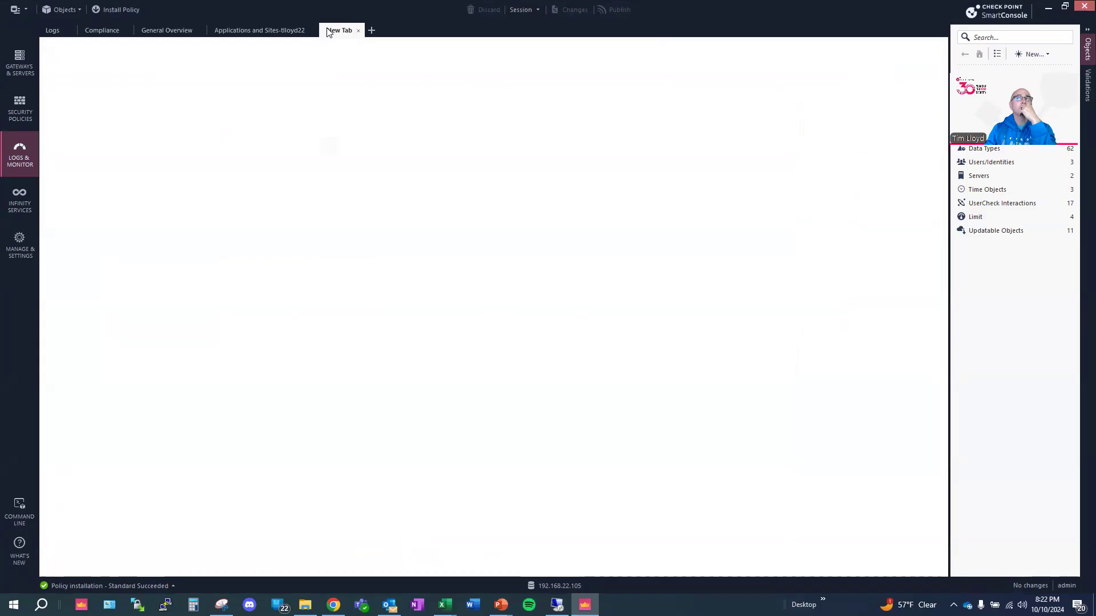
left_click(372, 30)
left_click(359, 30)
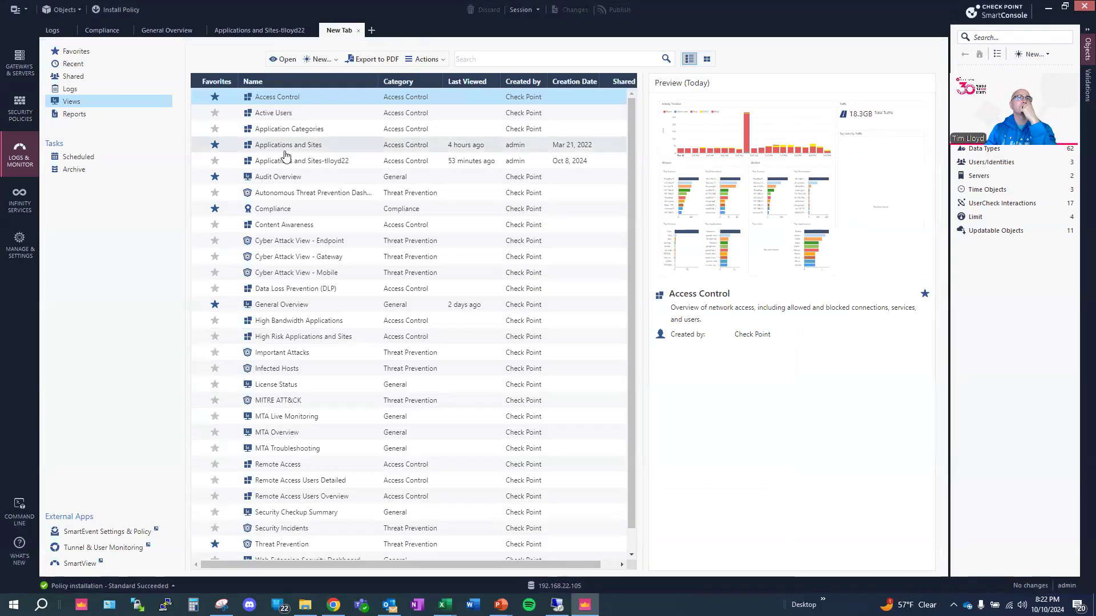
left_click(268, 32)
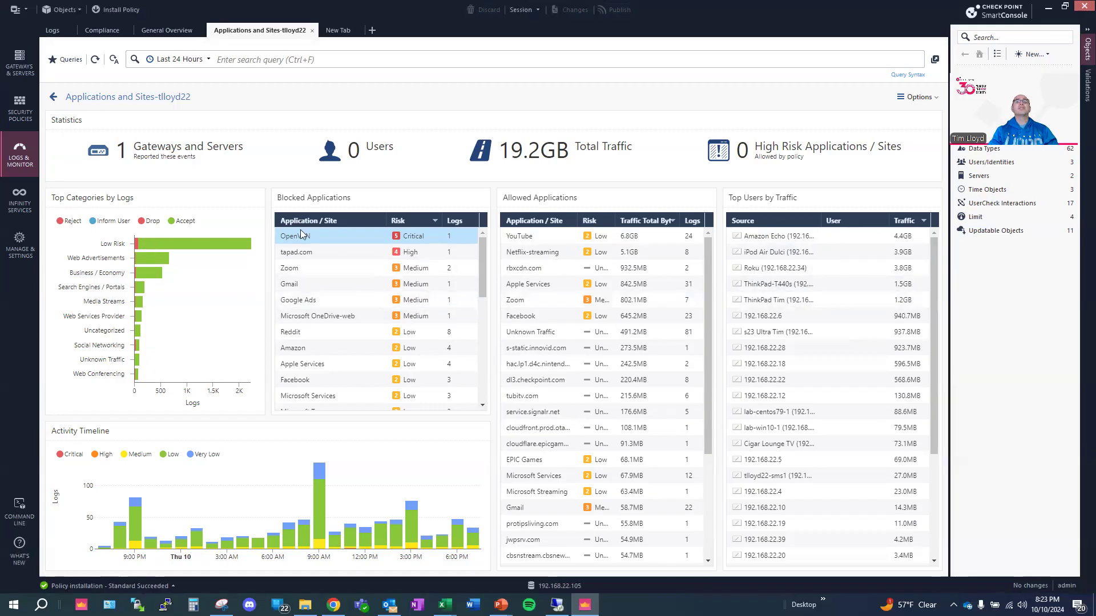
Step: Drill into the Low Risk category of the Applications and Sites dashboard and open the logs behind its Drop action
mouse_move(153, 249)
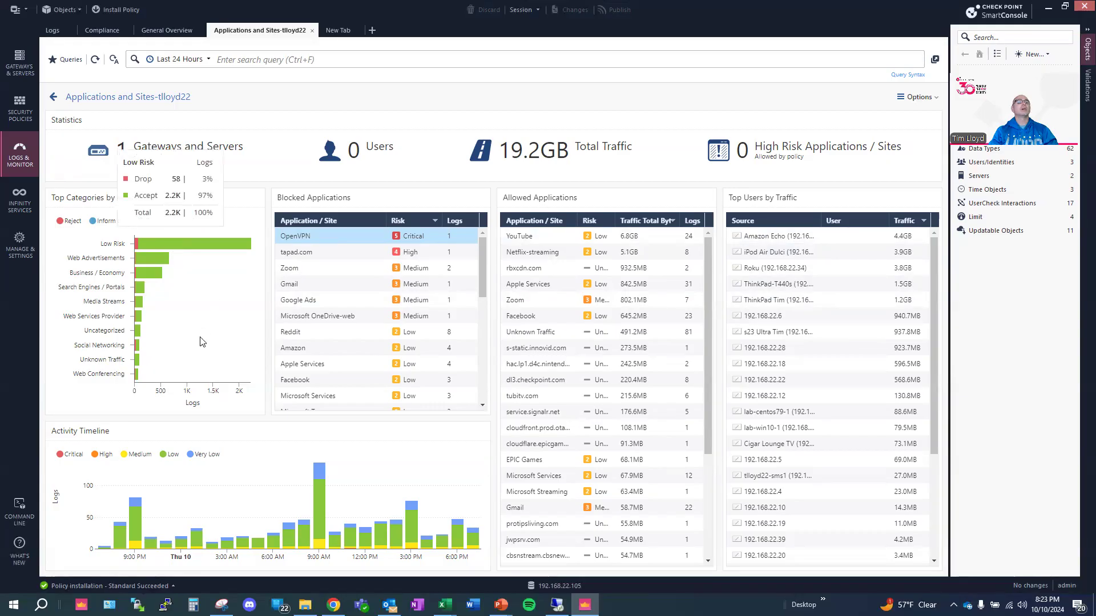
left_click(171, 248)
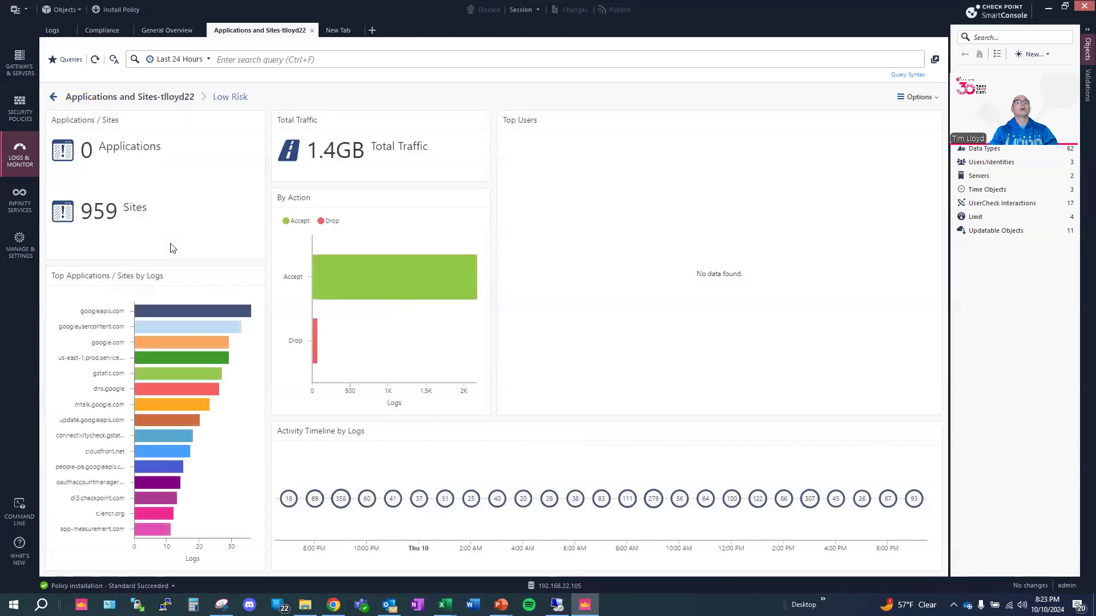
mouse_move(317, 341)
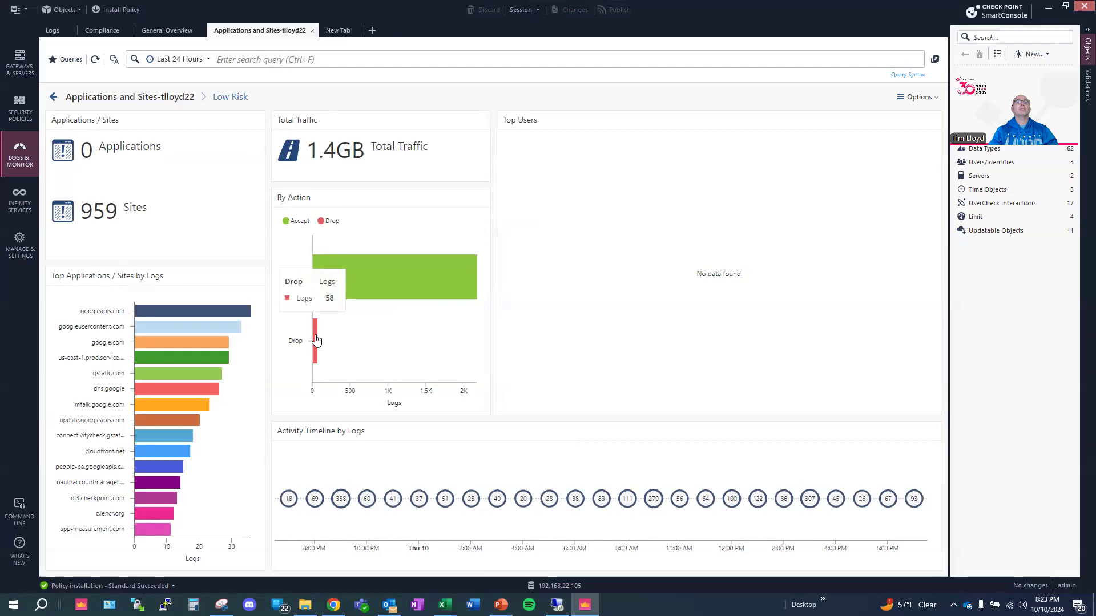
left_click(317, 340)
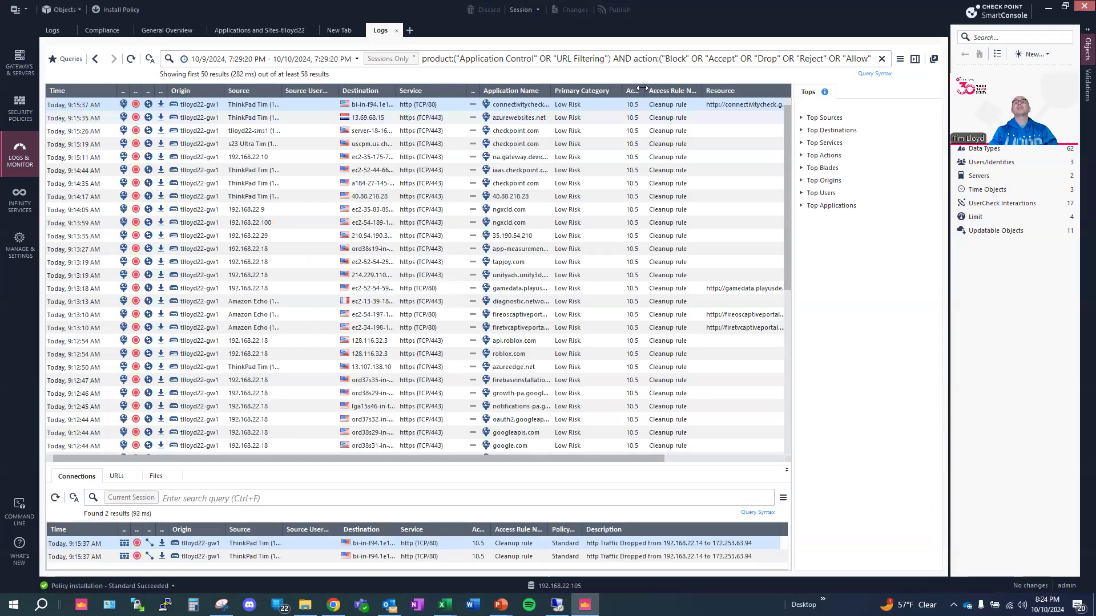
Step: Widen the Access Rule Number column and examine the full details of the most recent dropped log, including its Policy section
left_click_drag(642, 89, 700, 92)
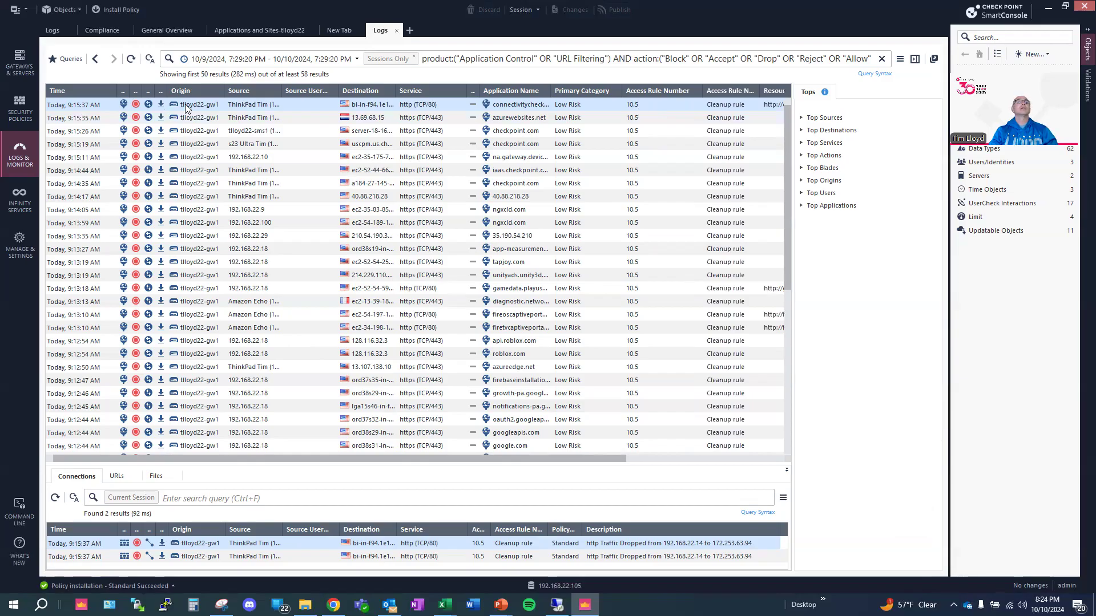
double_click(87, 109)
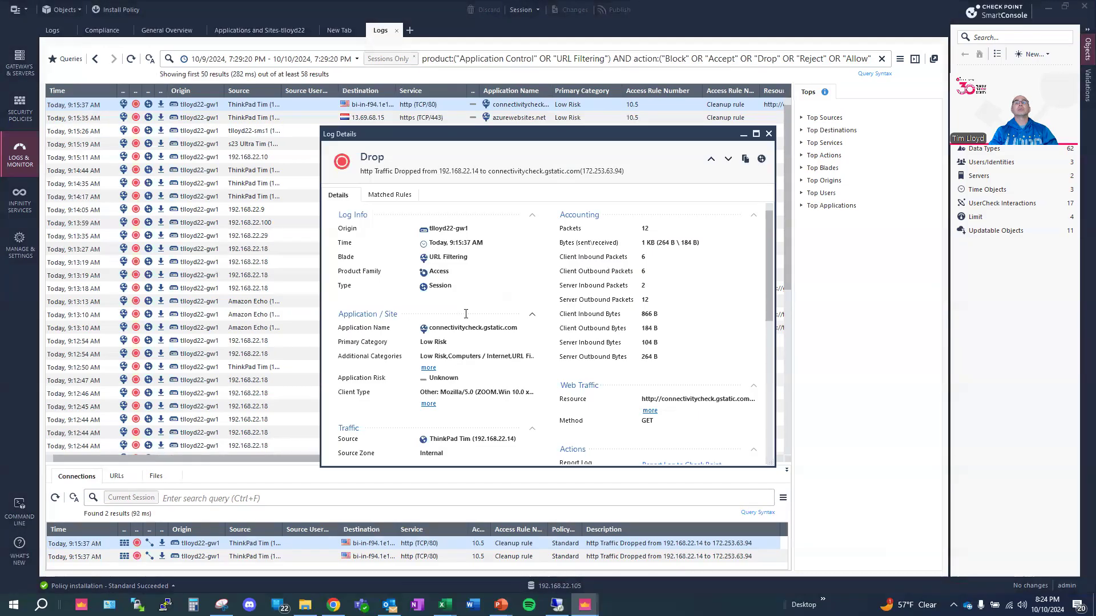
scroll(466, 313, "down", 3)
scroll(505, 397, "down", 8)
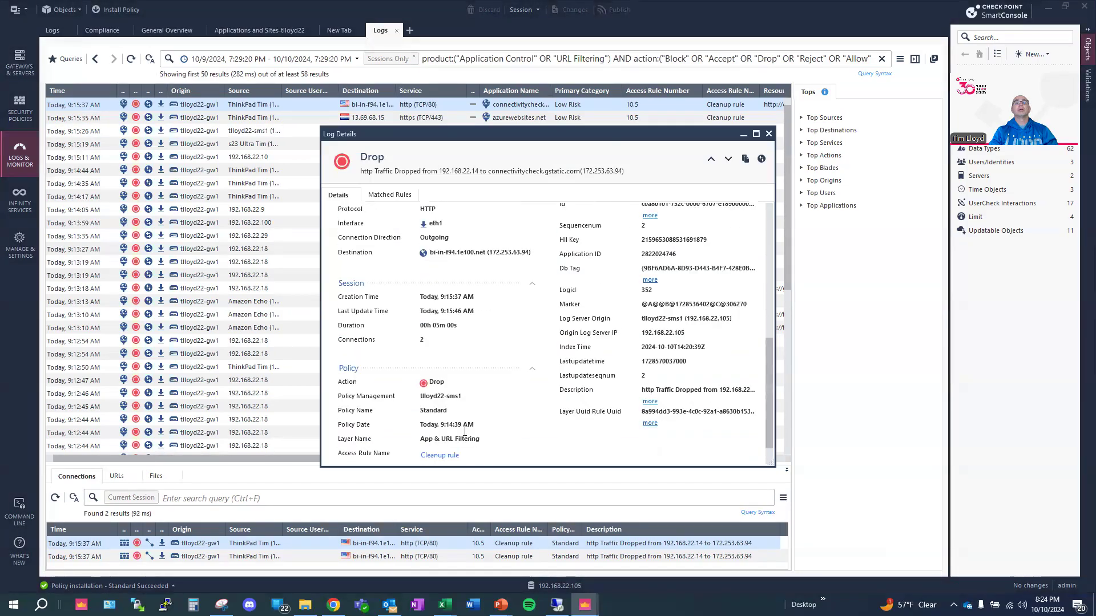
scroll(465, 455, "down", 1)
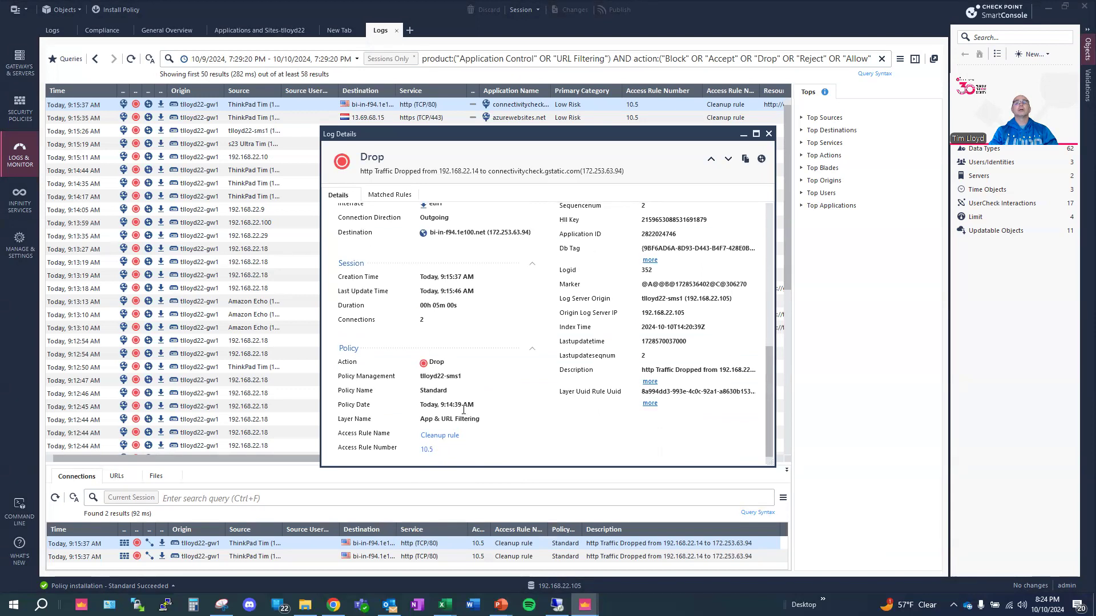
left_click(769, 135)
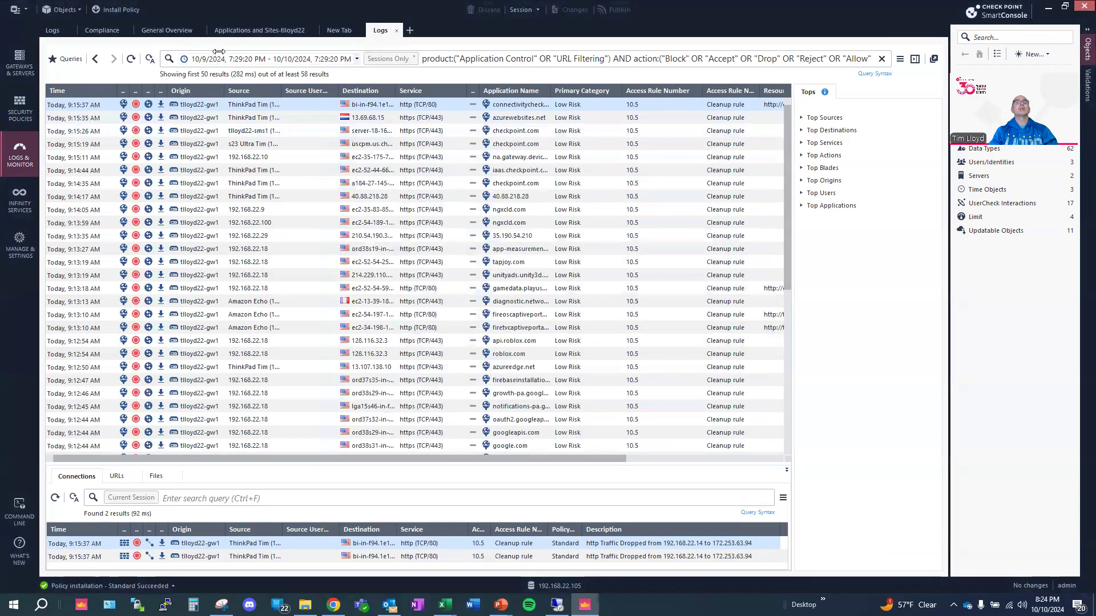
Step: Return the Applications and Sites dashboard to its top level and view the Compliance overview
left_click(260, 29)
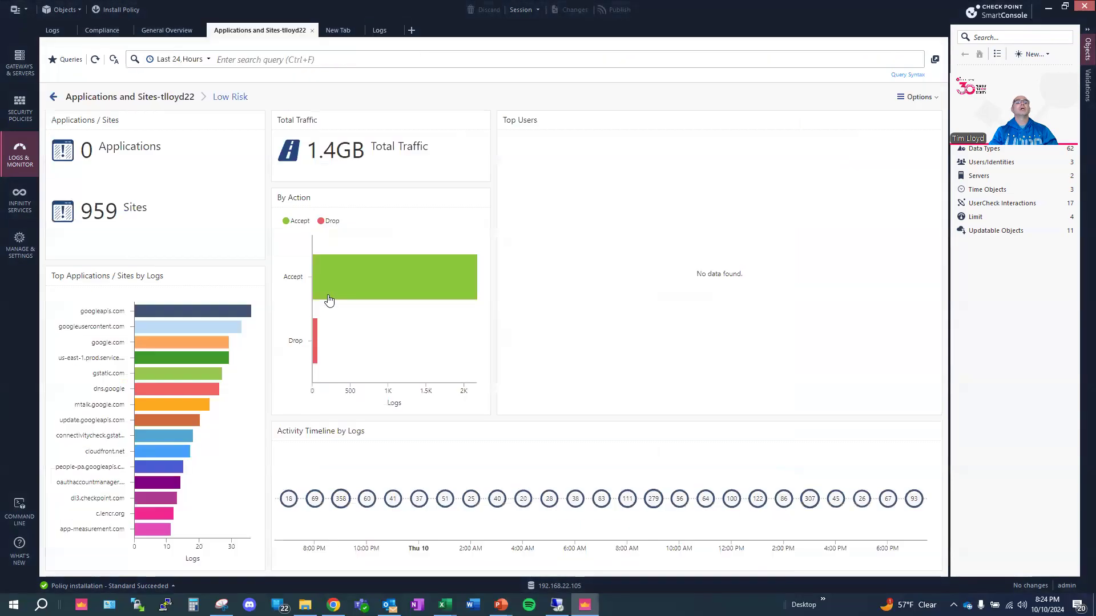
left_click(86, 98)
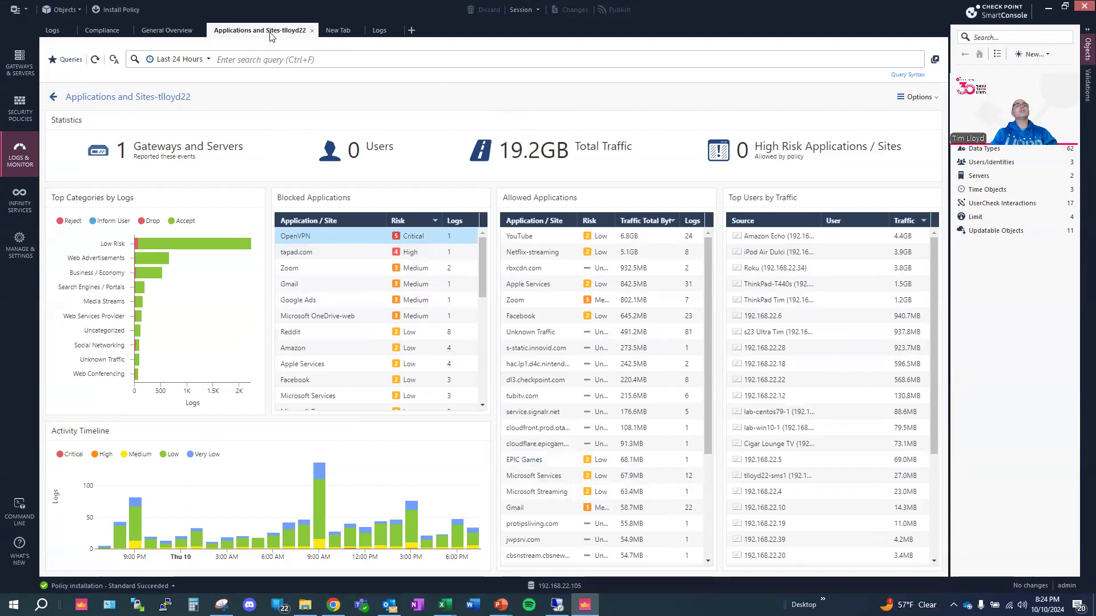
left_click(111, 32)
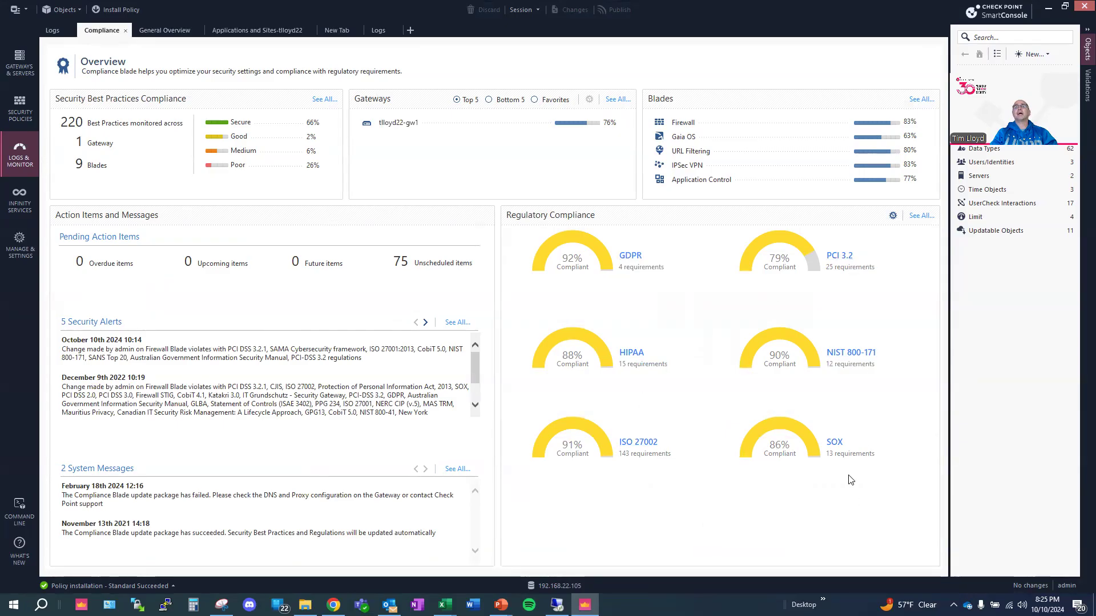
Step: Examine the NIST 800-171 requirements and the enlarged list of best practices for requirement 3.01.12, then return to the Compliance overview
left_click(859, 355)
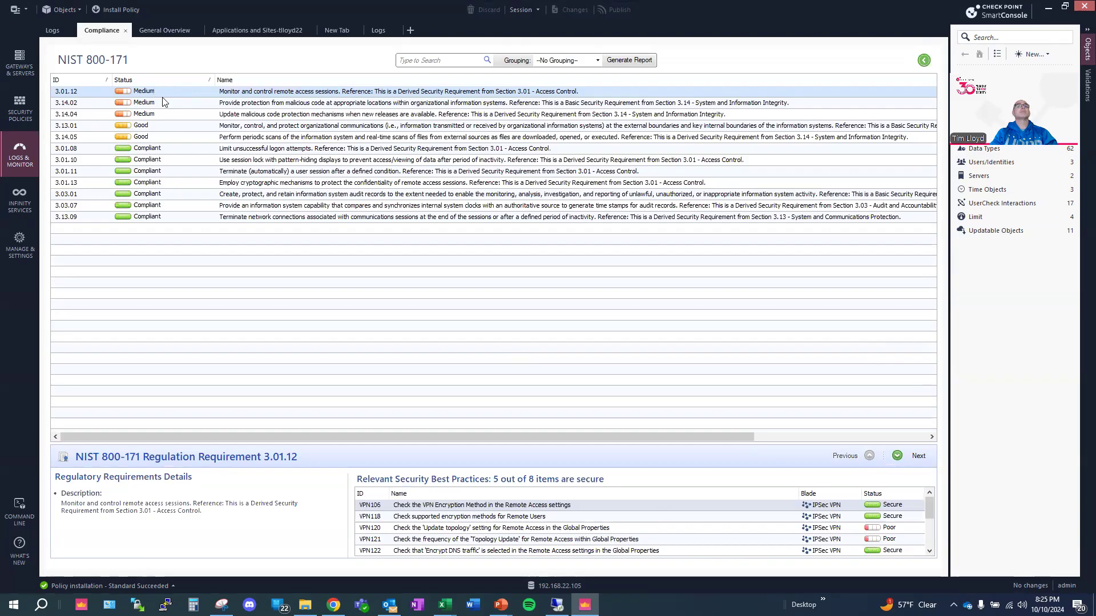
left_click(139, 105)
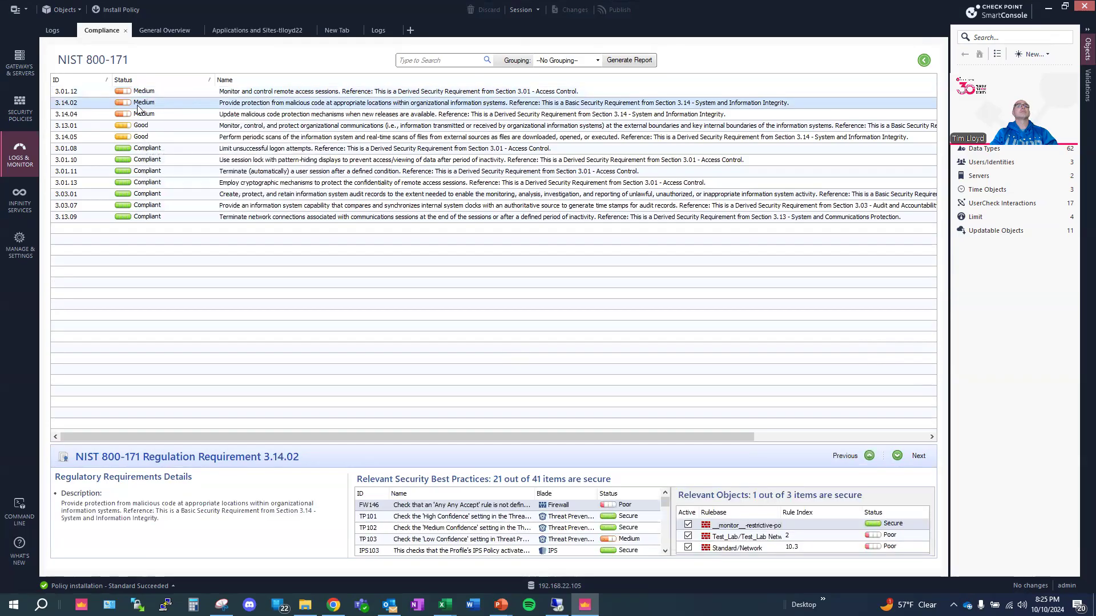
left_click(144, 93)
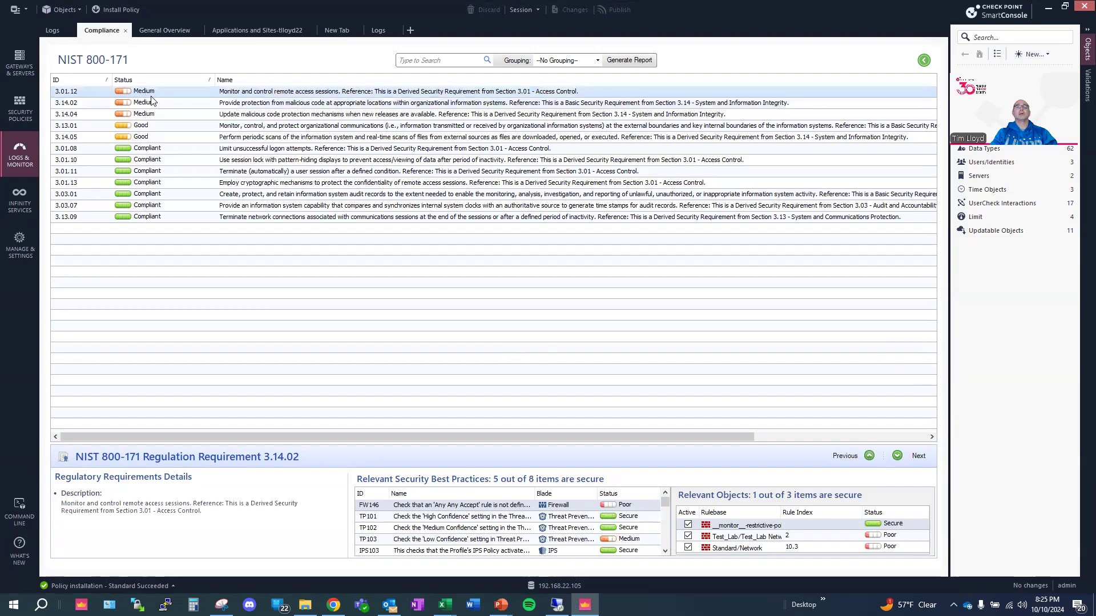
left_click_drag(427, 443, 429, 276)
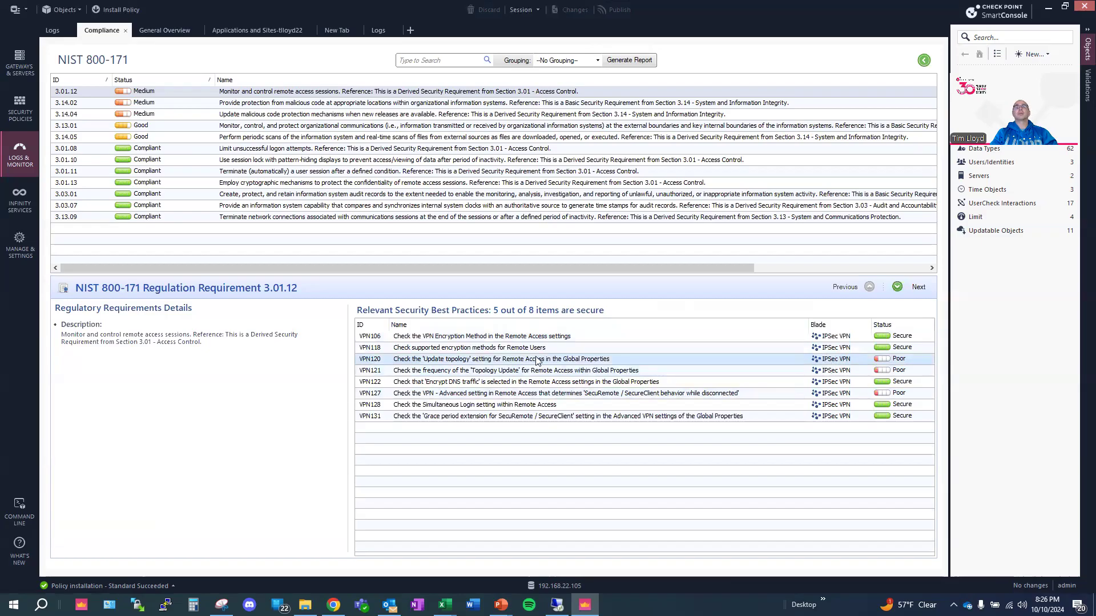
left_click(528, 394)
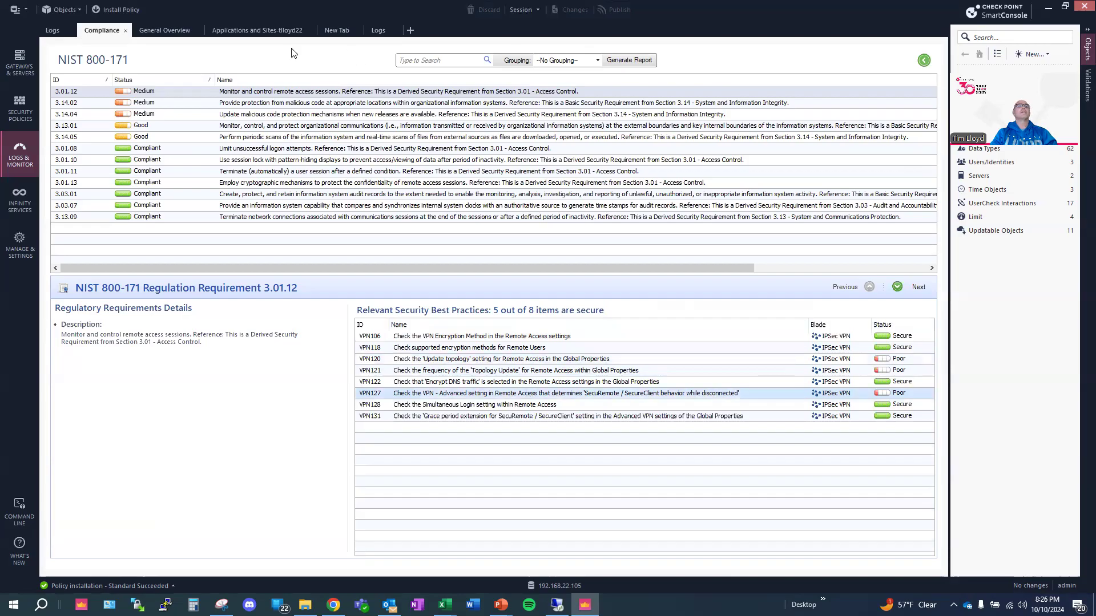
left_click(921, 62)
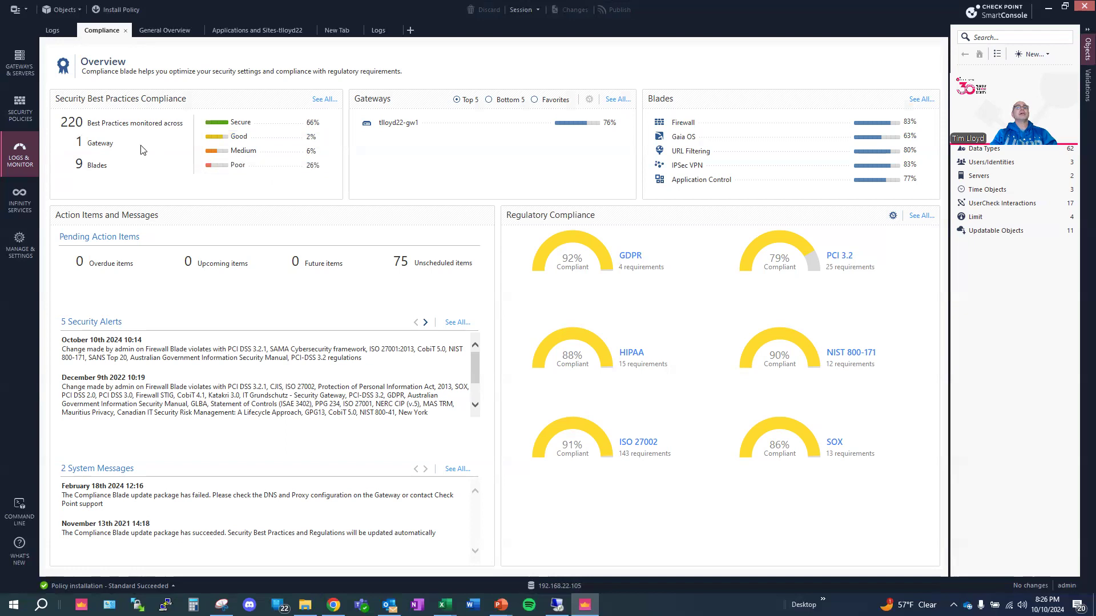
Step: List the best practices with Poor status and inspect the Standard rulebase's results for instant chat check APP107, returning to the overview
left_click(237, 166)
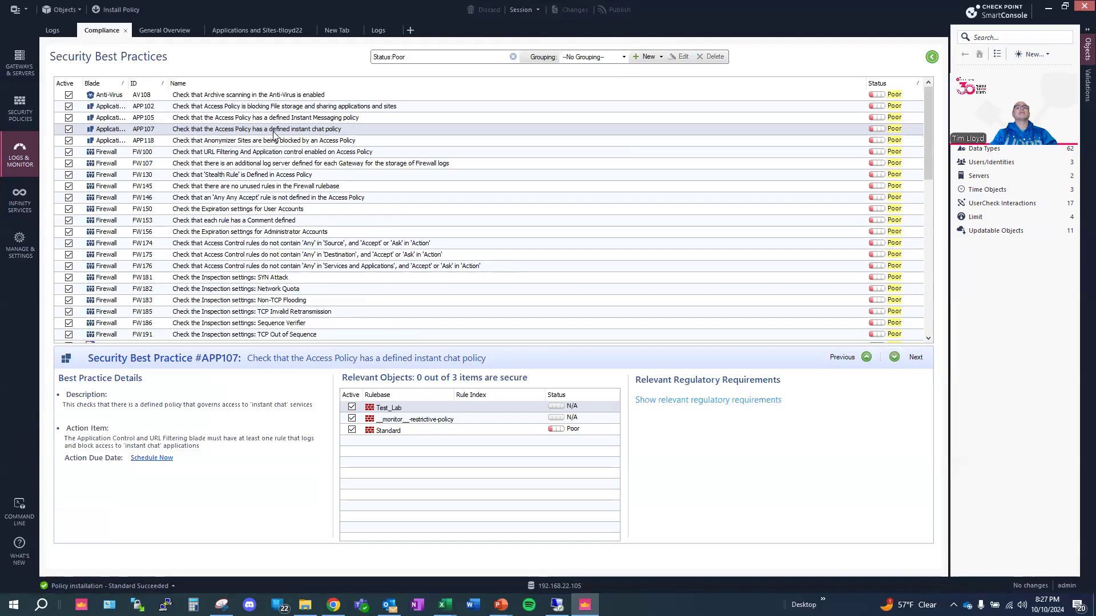
right_click(317, 131)
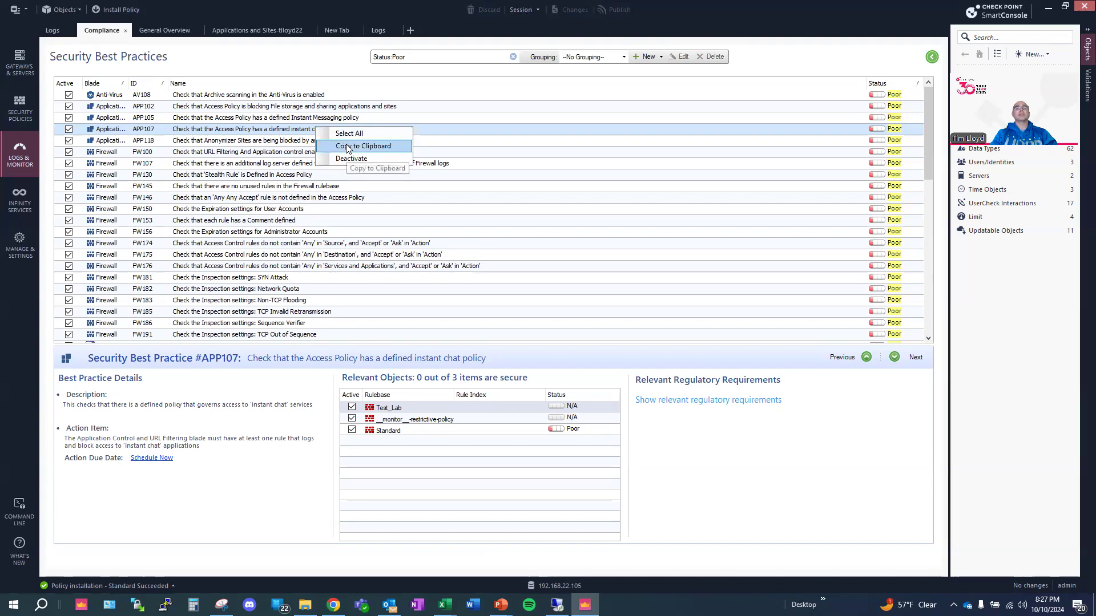
left_click(401, 437)
left_click(400, 436)
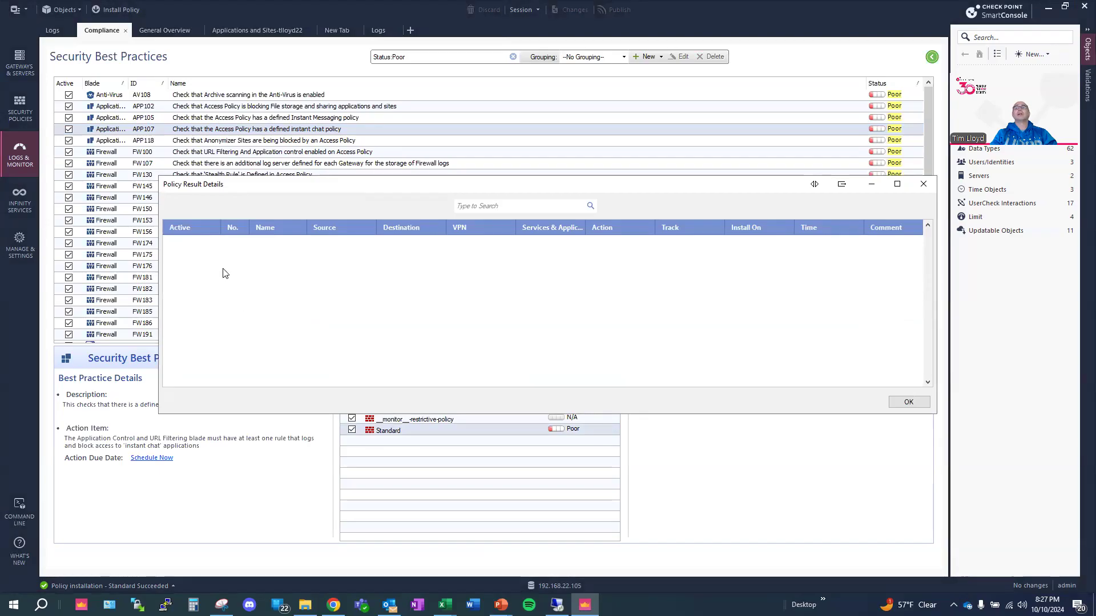
right_click(222, 245)
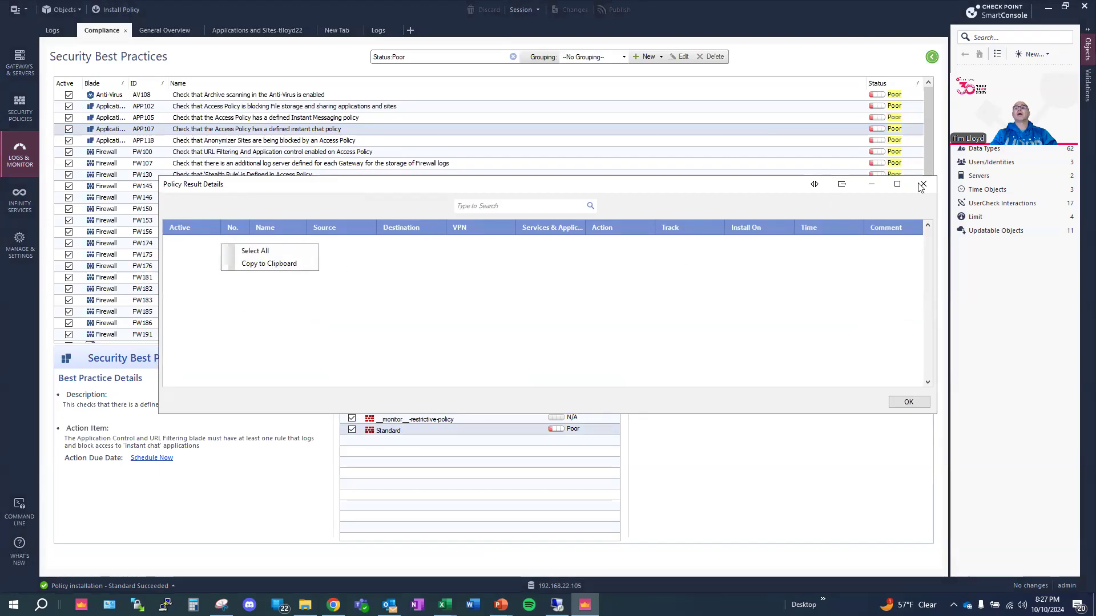
left_click(923, 184)
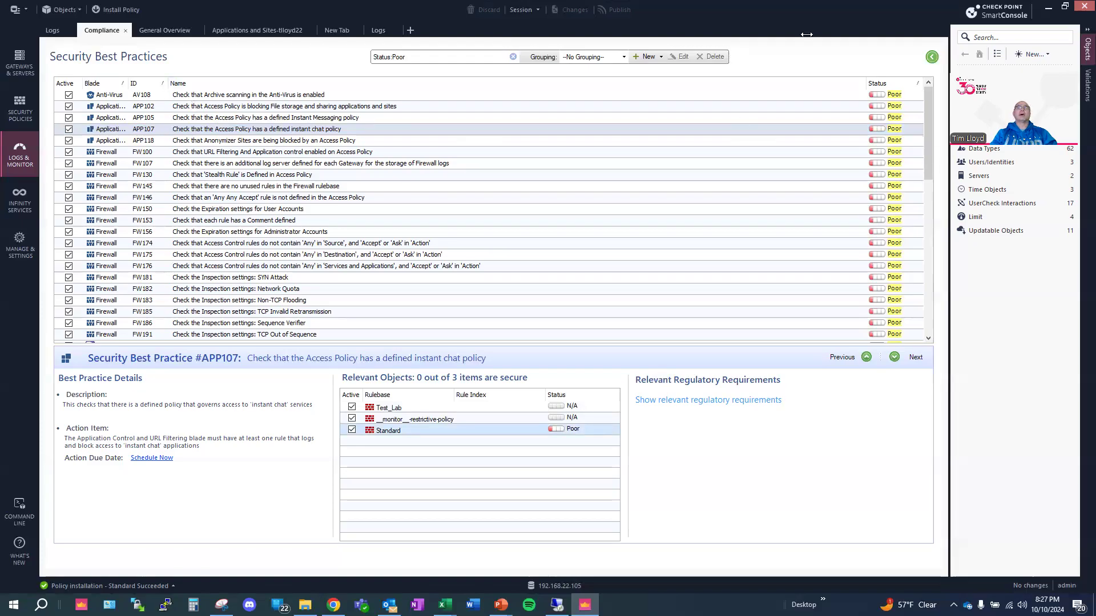
left_click(932, 56)
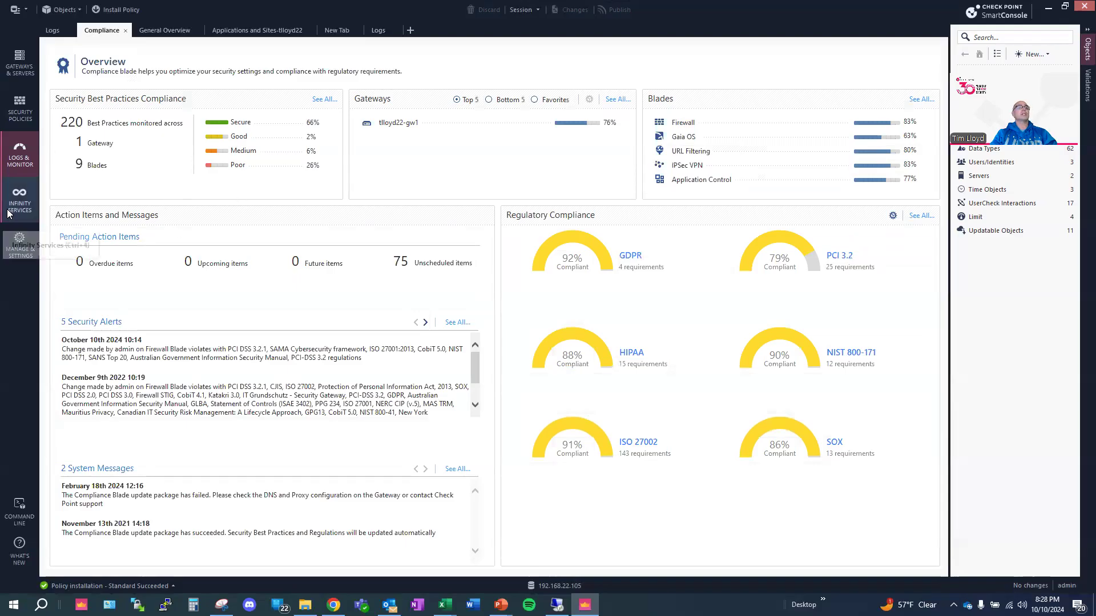
Step: View the published session revisions in the management settings and show the actions available for the 3/13/2024 revision
left_click(11, 254)
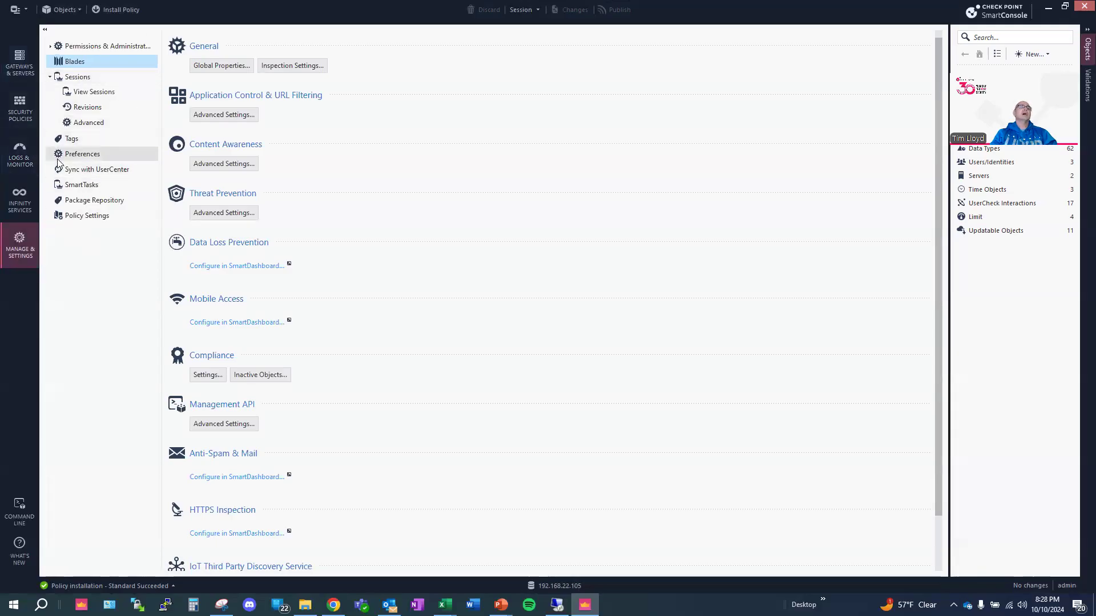
left_click(93, 107)
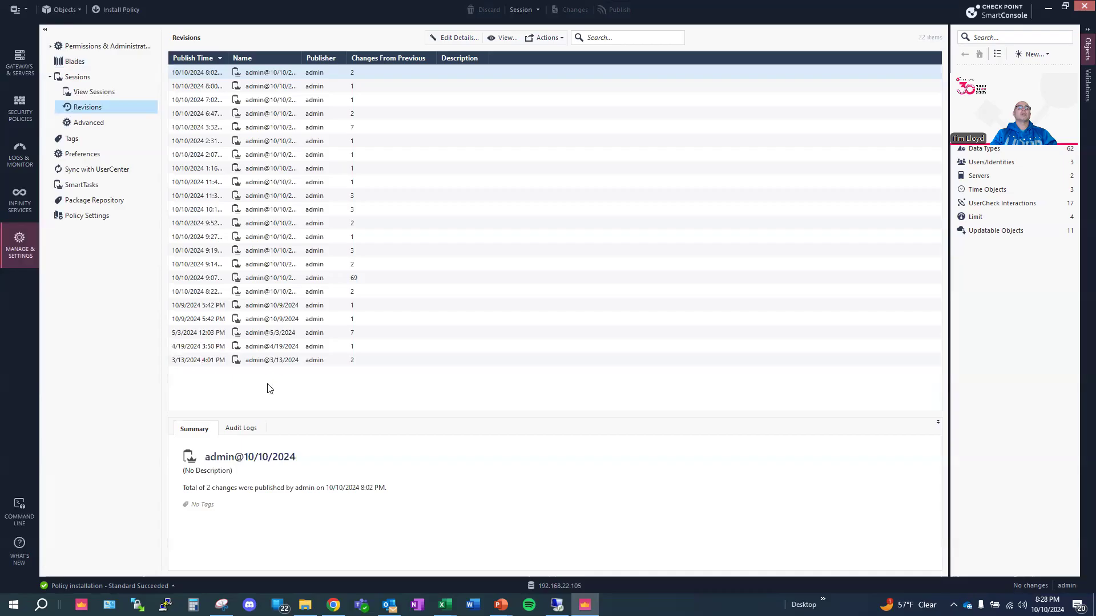
right_click(191, 362)
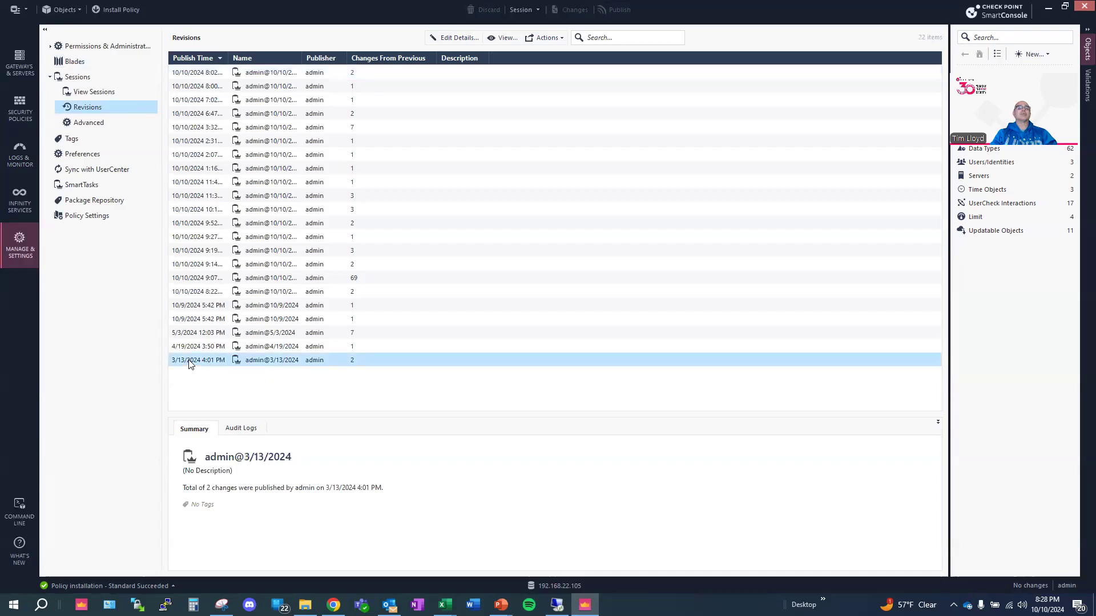
mouse_move(179, 402)
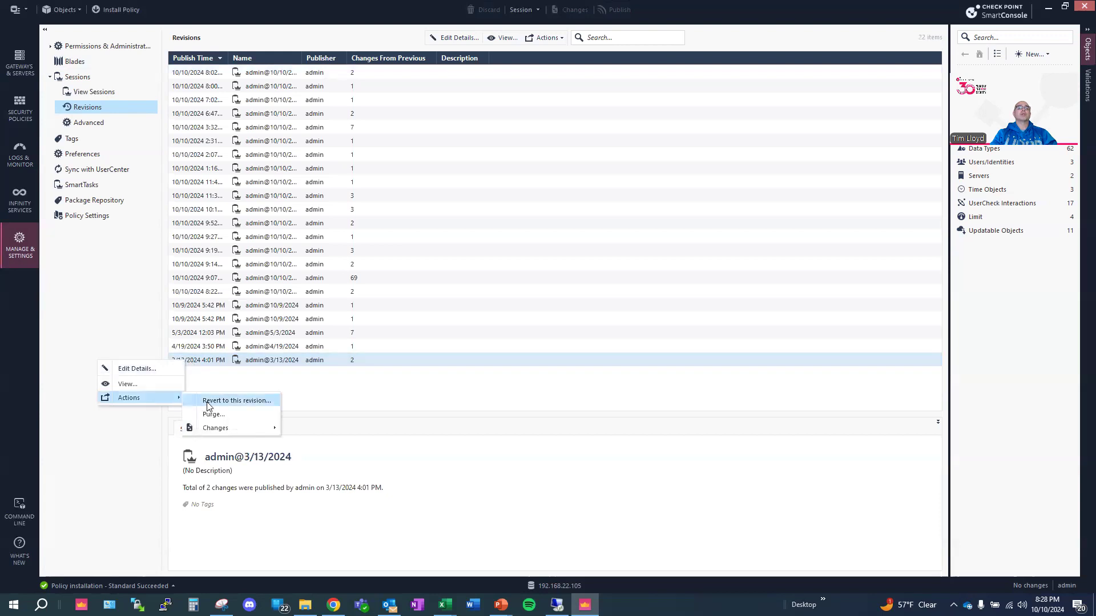